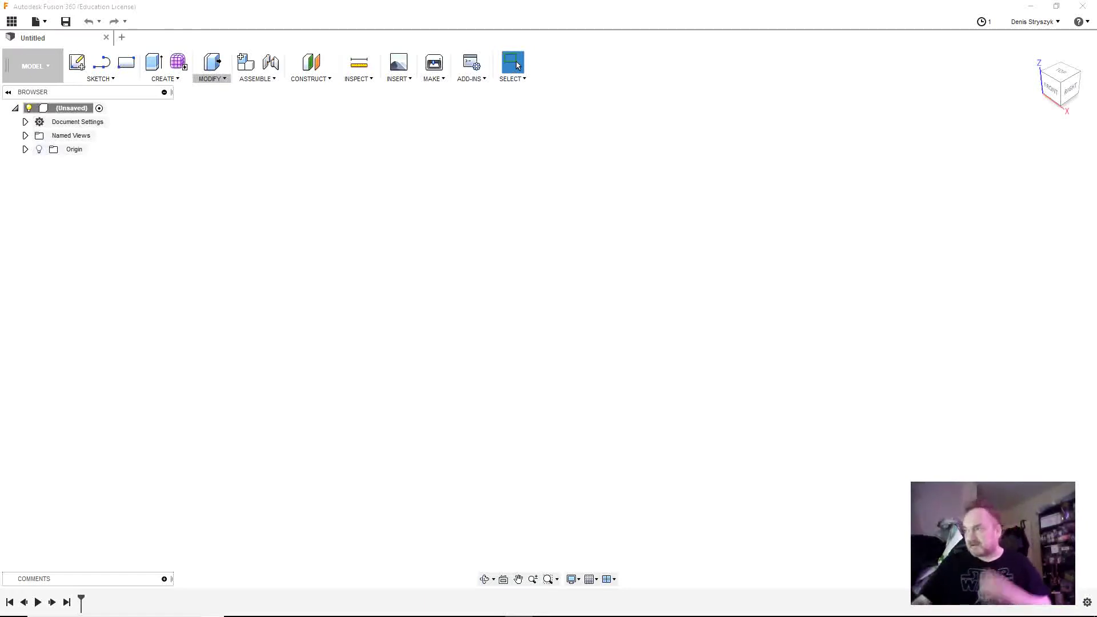
Open a new empty design and close the previous untitled one
{"action": "left_click", "coordinate": [122, 37]}
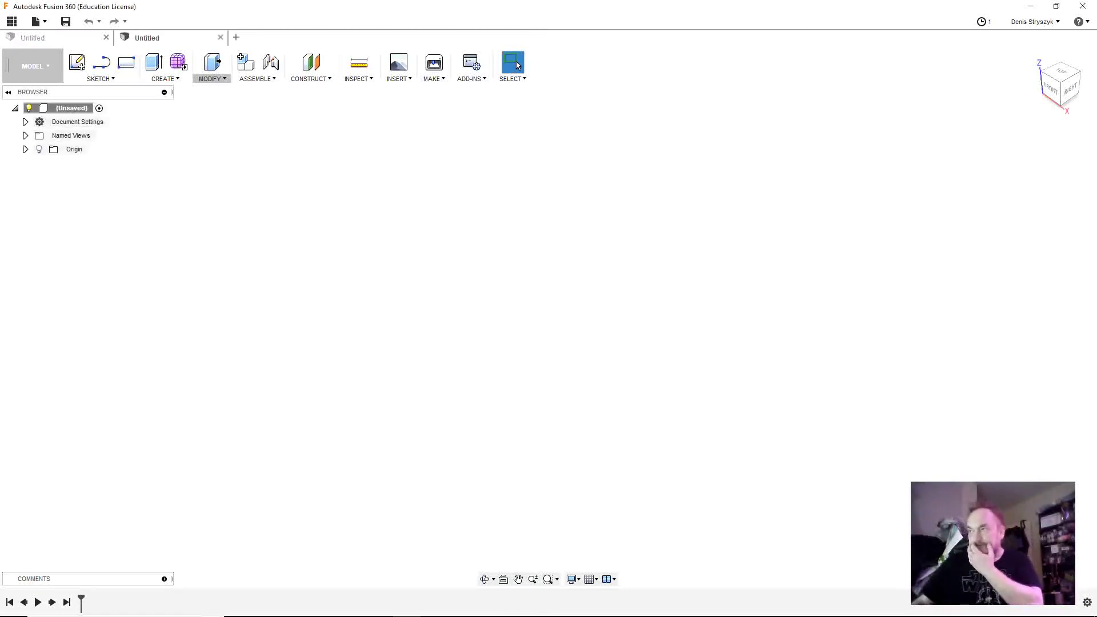
{"action": "left_click", "coordinate": [106, 37]}
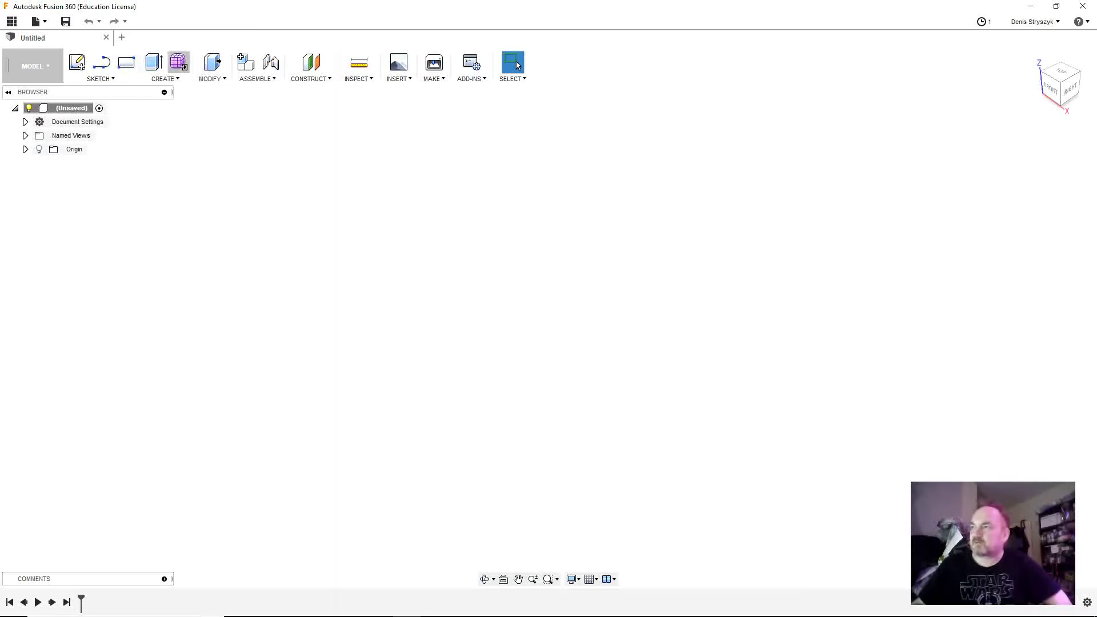
Add a user parameter named longueur in mm with the expression 80
{"action": "left_click", "coordinate": [165, 79]}
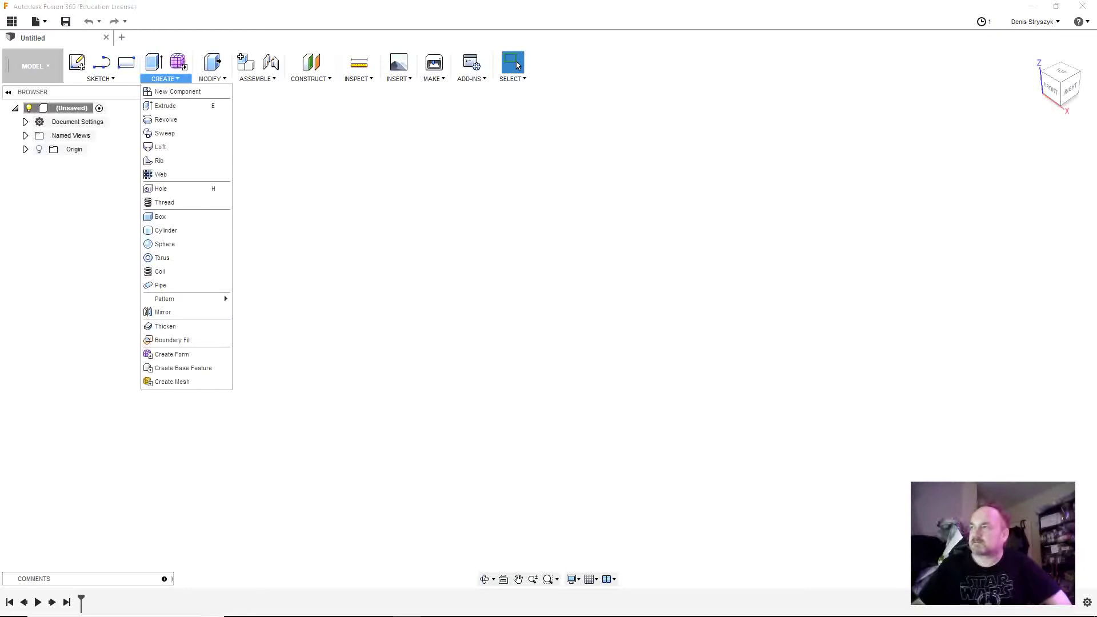
{"action": "mouse_move", "coordinate": [212, 78]}
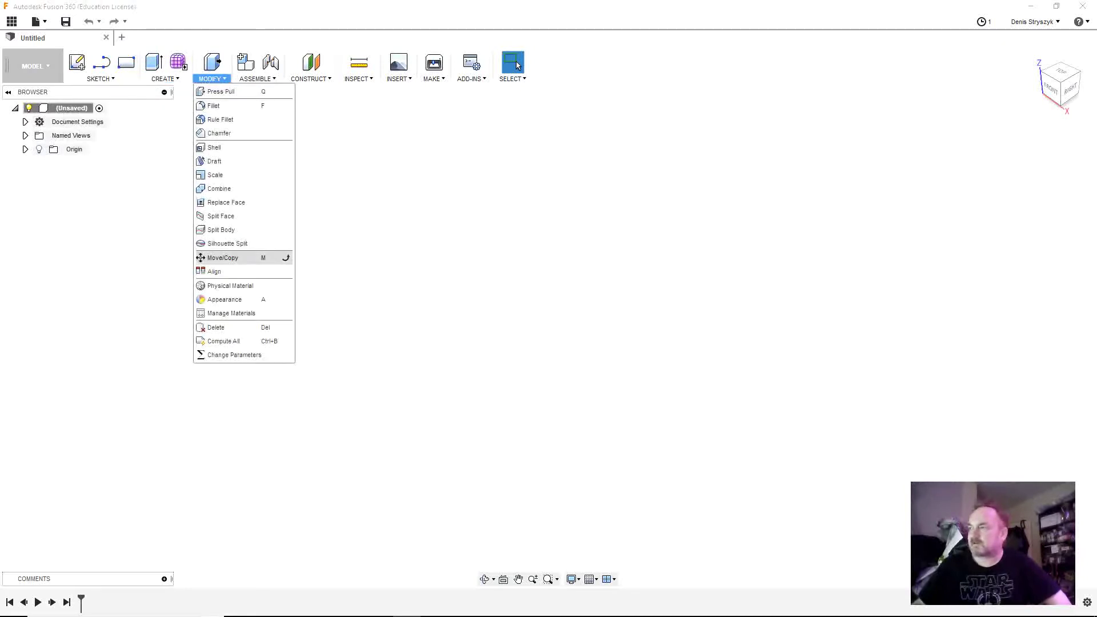
{"action": "left_click", "coordinate": [235, 355]}
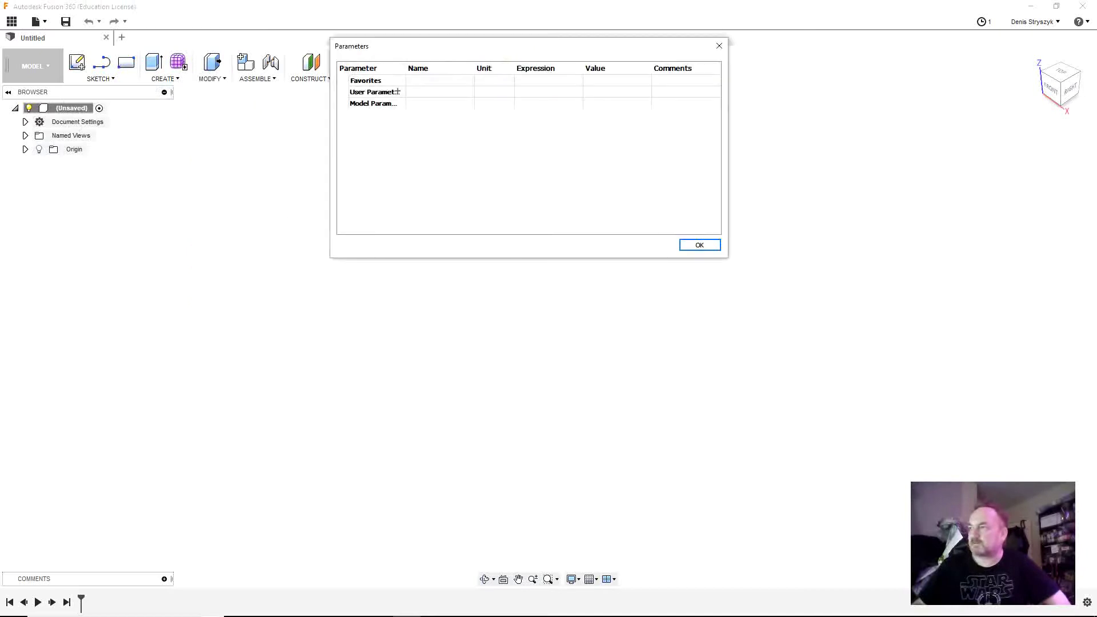
{"action": "left_click", "coordinate": [397, 92]}
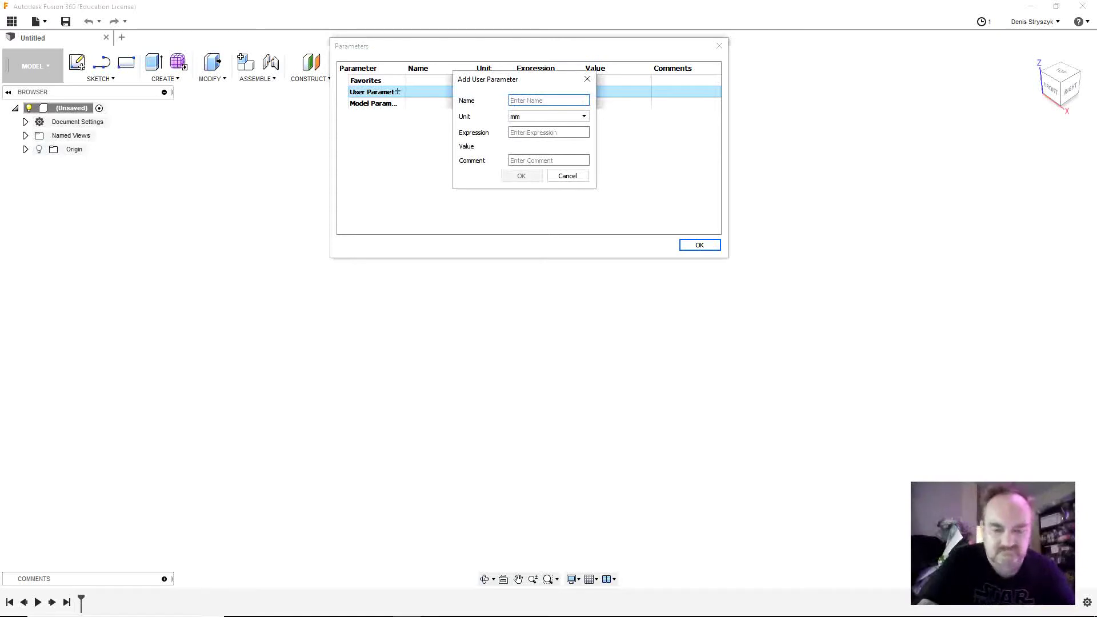
{"action": "type", "text": "lo"}
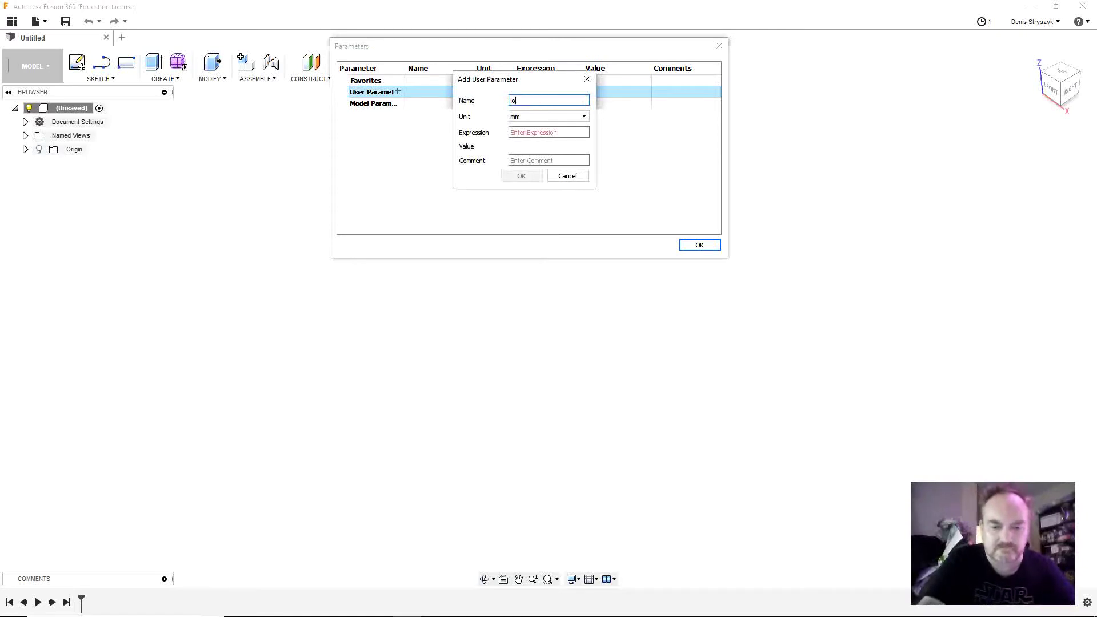
{"action": "type", "text": "ngueur"}
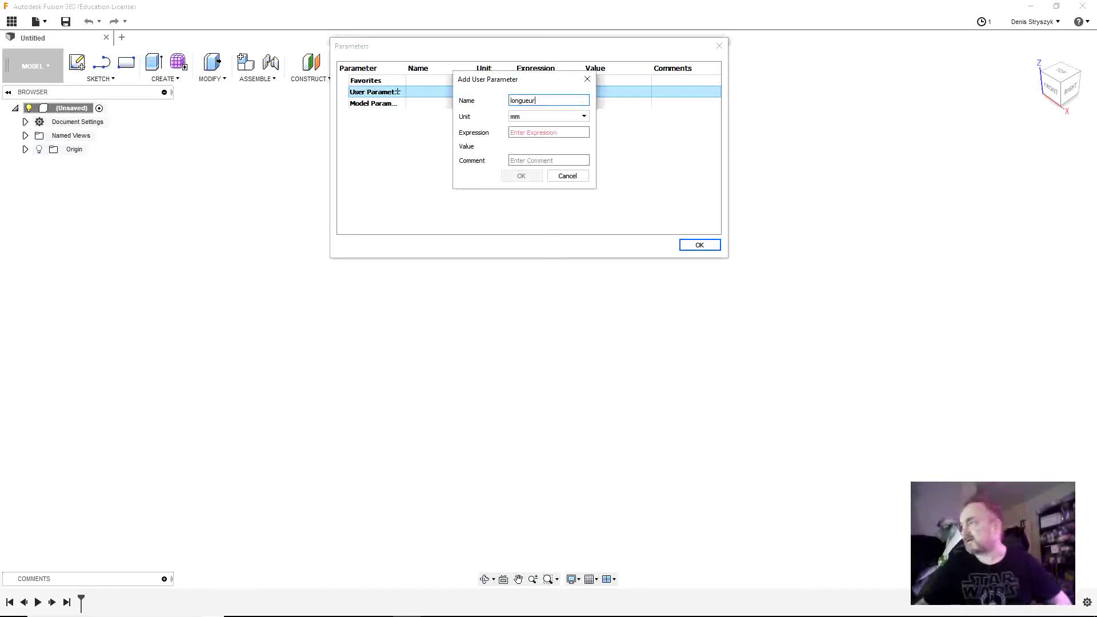
{"action": "left_click", "coordinate": [549, 132]}
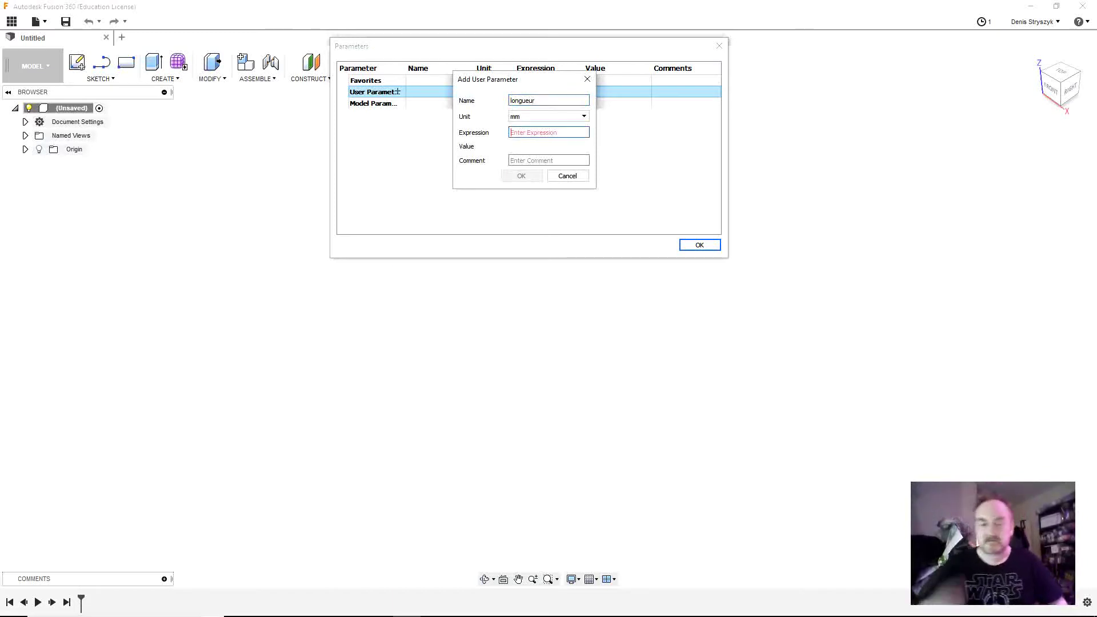
{"action": "type", "text": "a"}
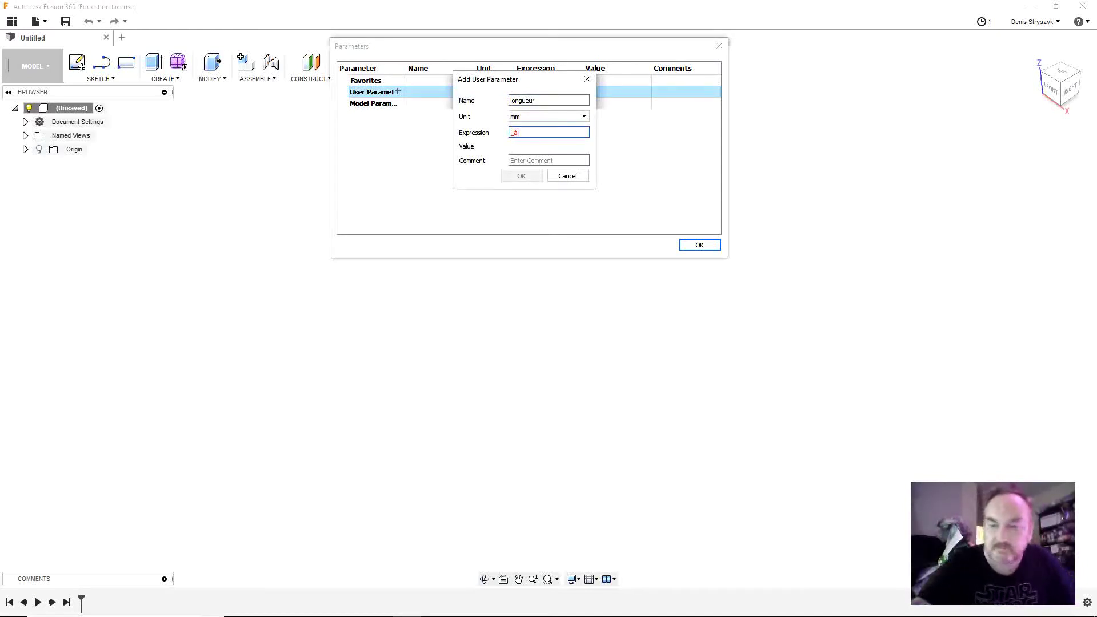
{"action": "key", "text": "BackSpace"}
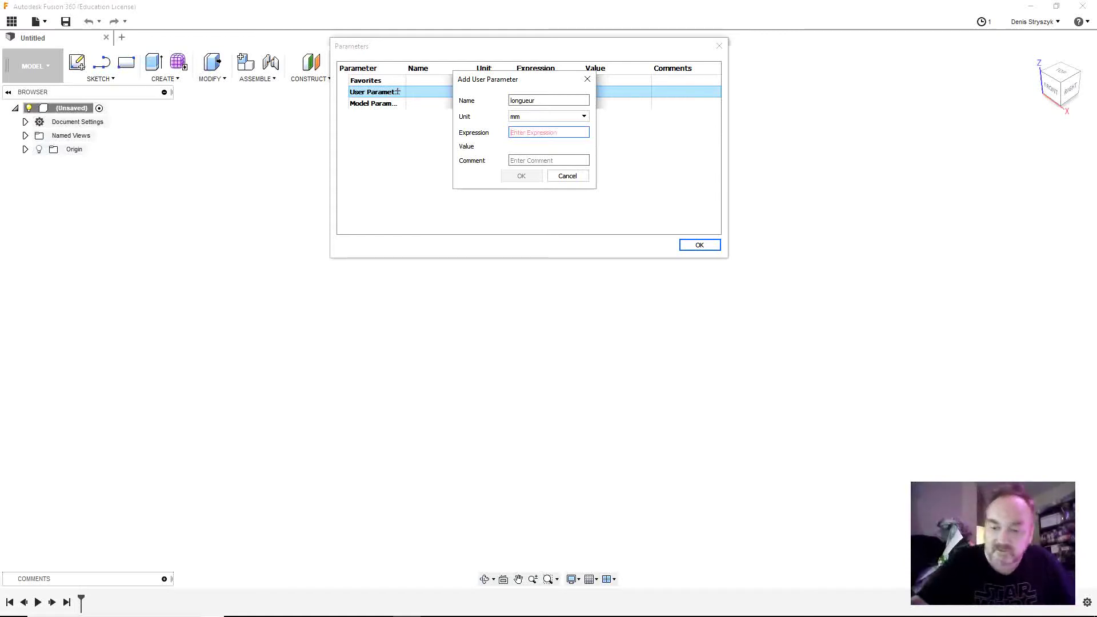
{"action": "type", "text": "80"}
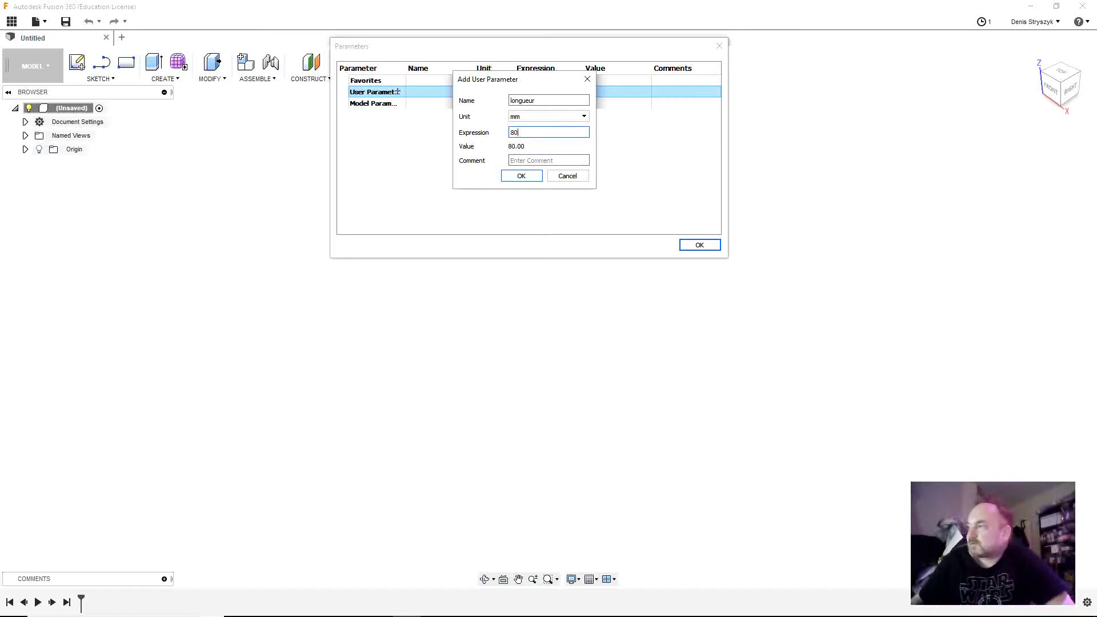
{"action": "key", "text": "Return"}
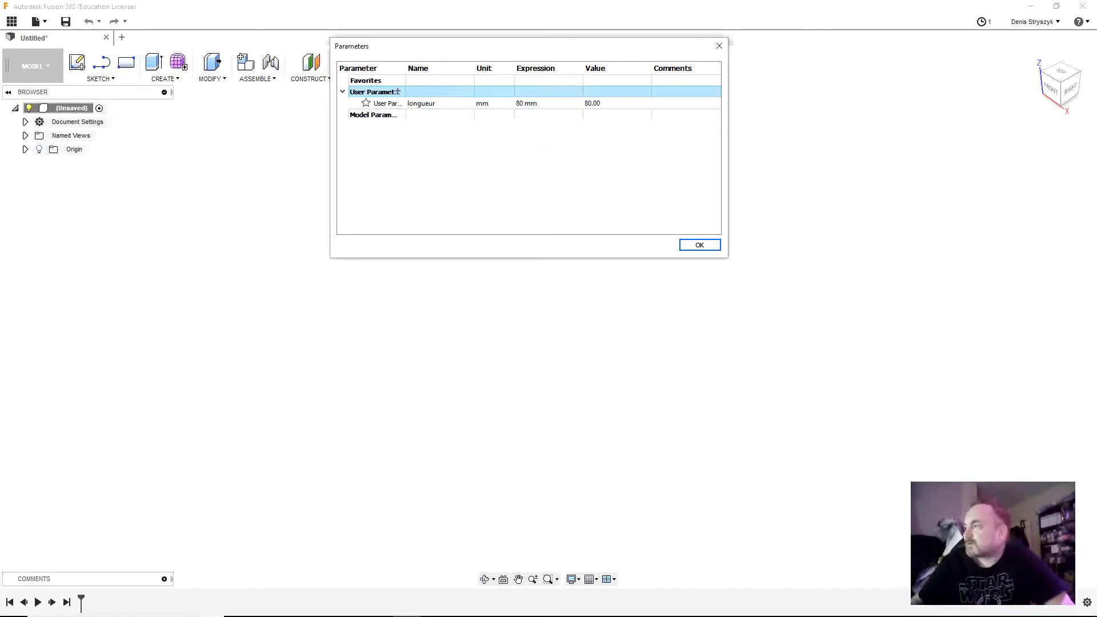
Add a second user parameter named largeur in mm with the expression 40
{"action": "left_click", "coordinate": [398, 91]}
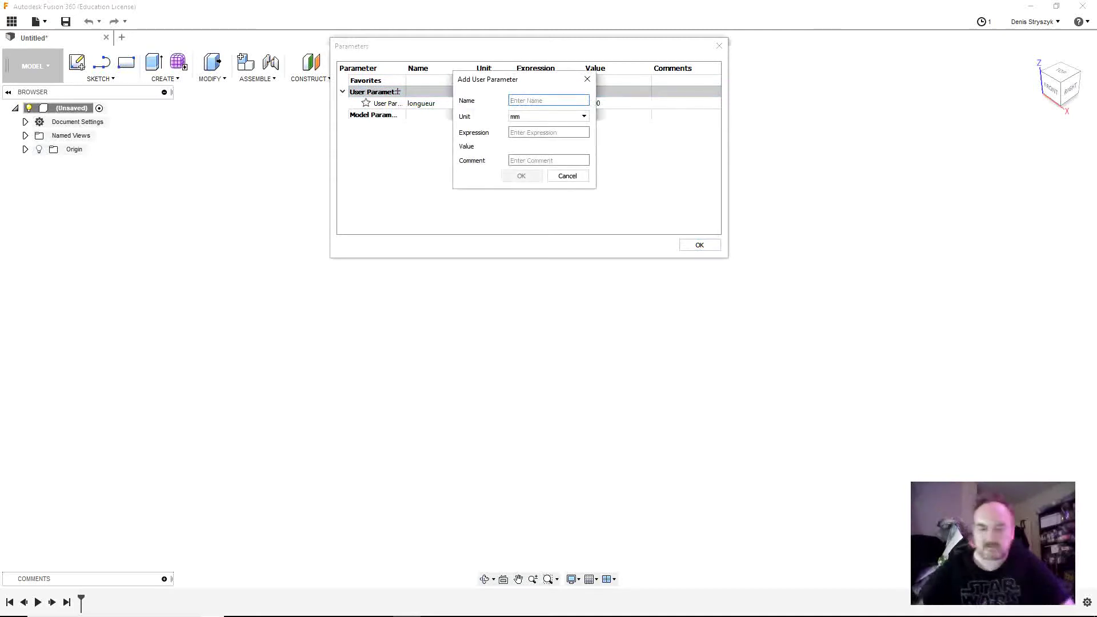
{"action": "type", "text": "la"}
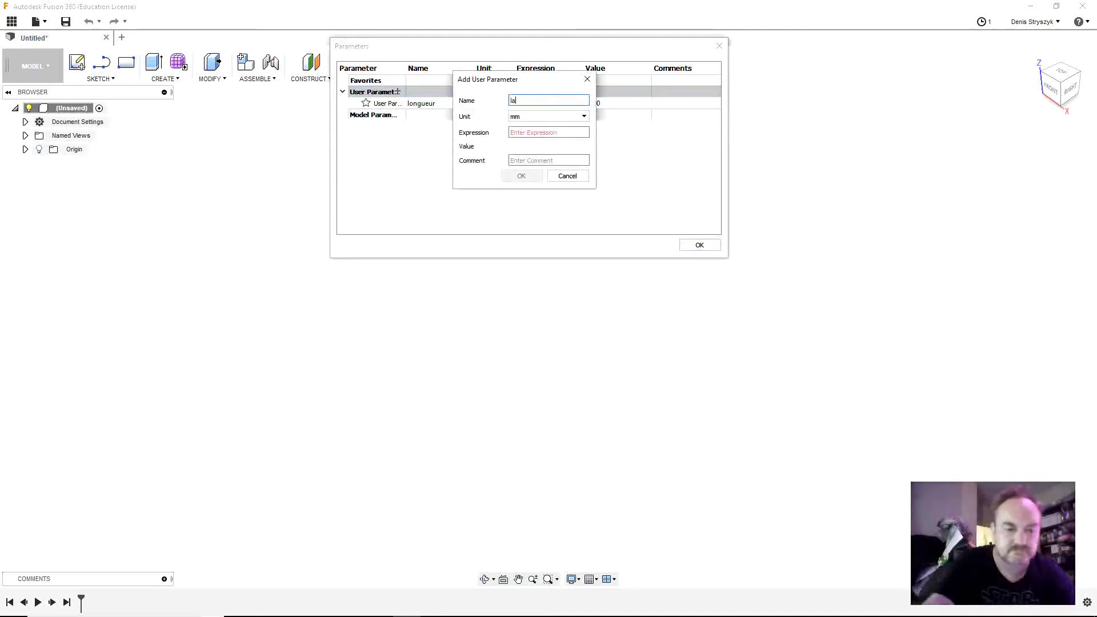
{"action": "type", "text": "rgeur"}
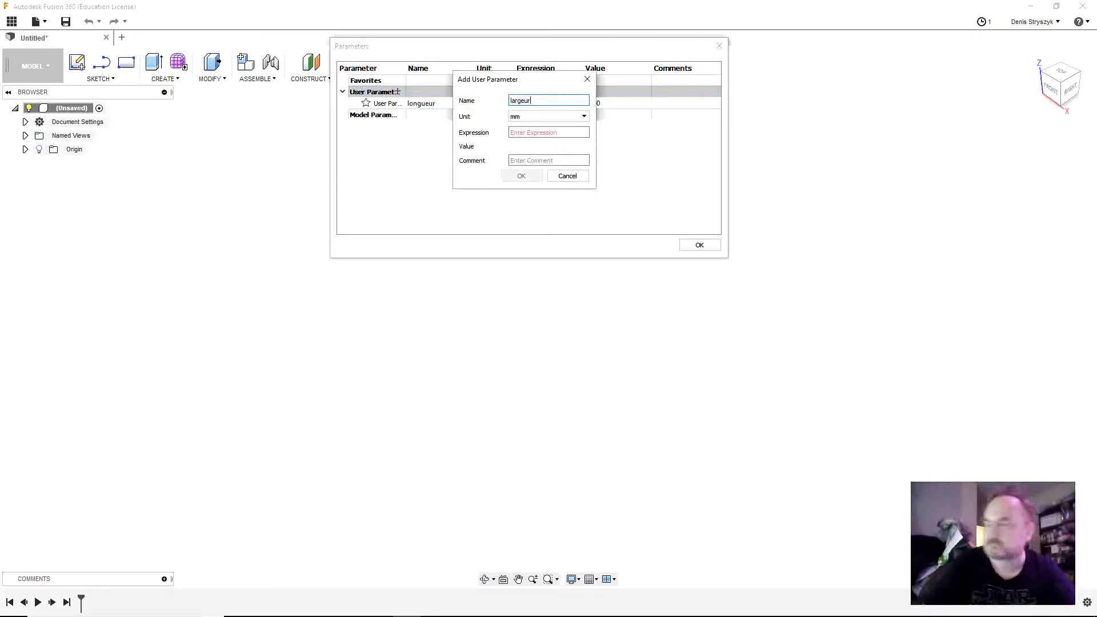
{"action": "key", "text": "Tab"}
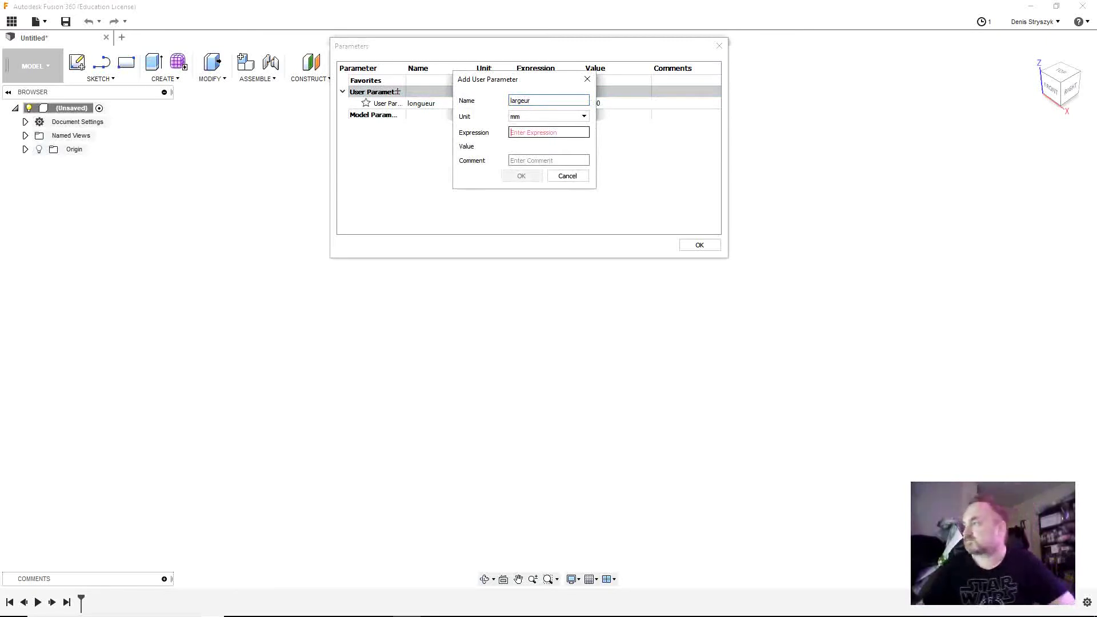
{"action": "type", "text": "'à"}
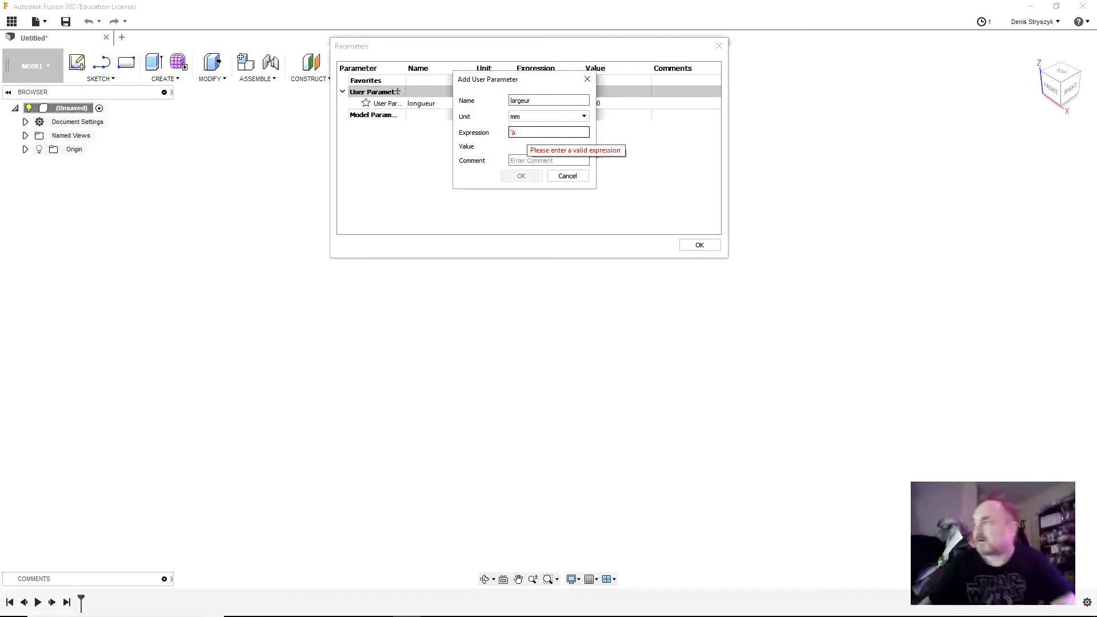
{"action": "key", "text": "BackSpace"}
{"action": "key", "text": "BackSpace"}
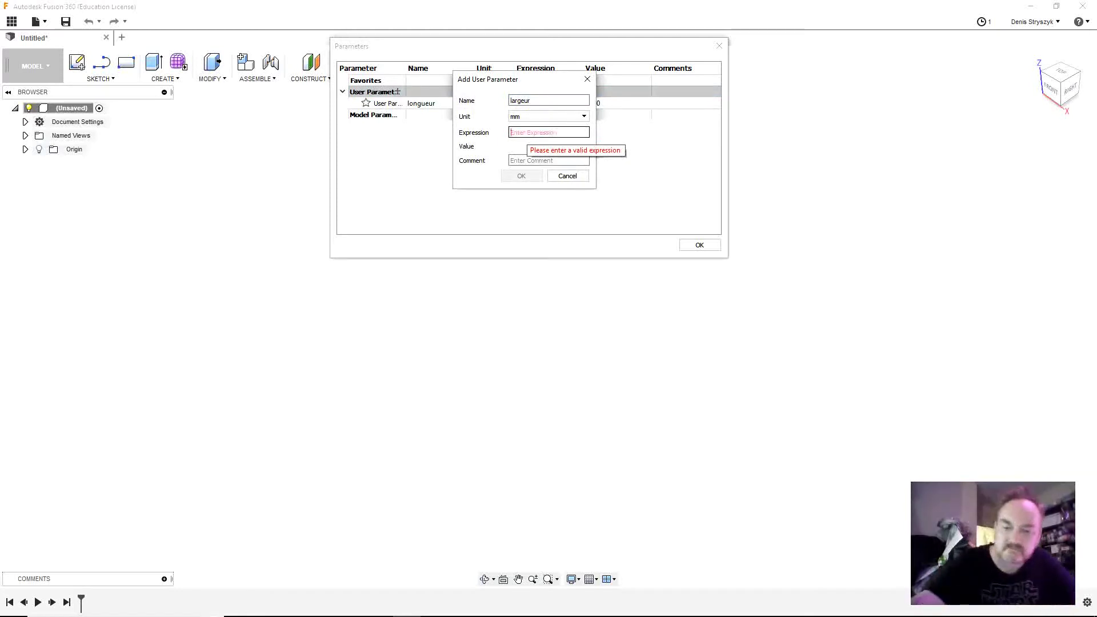
{"action": "type", "text": "40"}
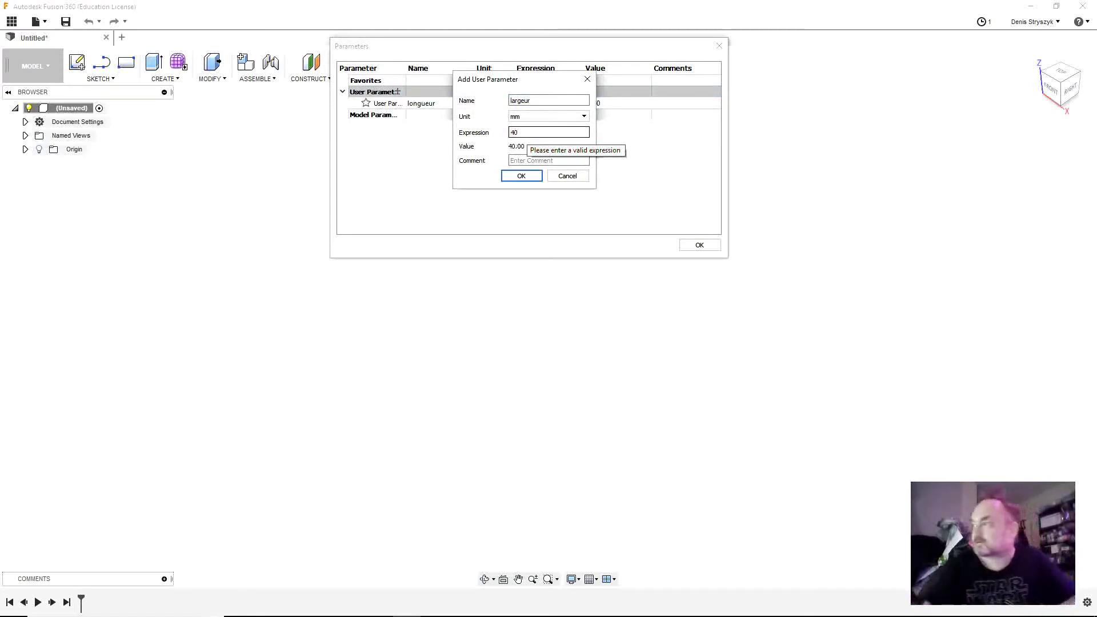
{"action": "key", "text": "Return"}
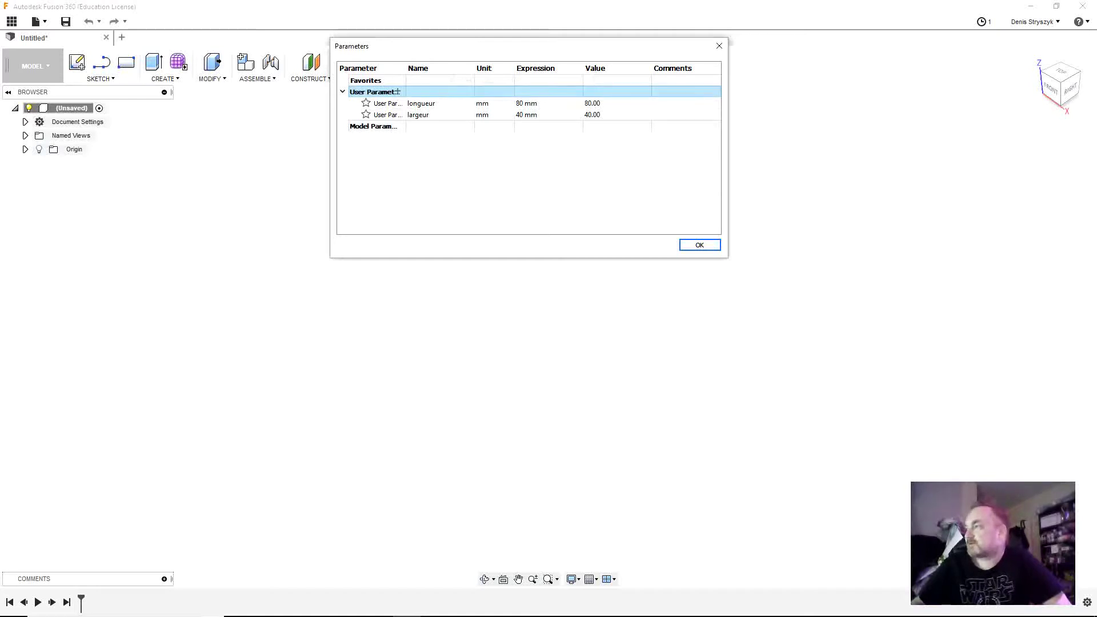
Add a third user parameter named hauteur in mm with the expression 30, and close the parameter list
{"action": "left_click", "coordinate": [397, 91]}
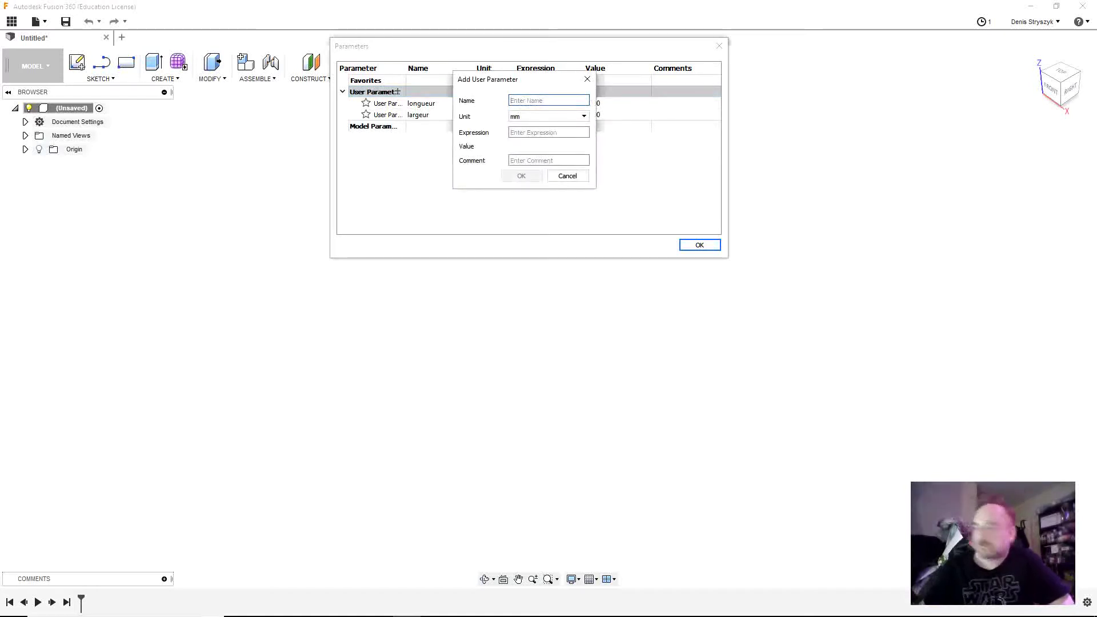
{"action": "type", "text": "h"}
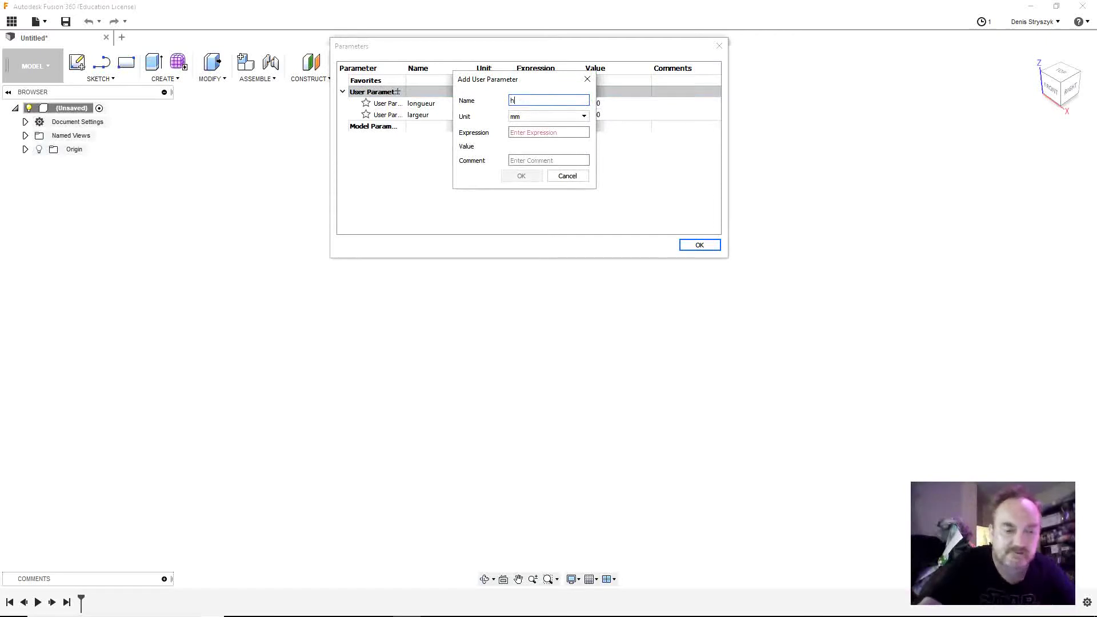
{"action": "type", "text": "auteur"}
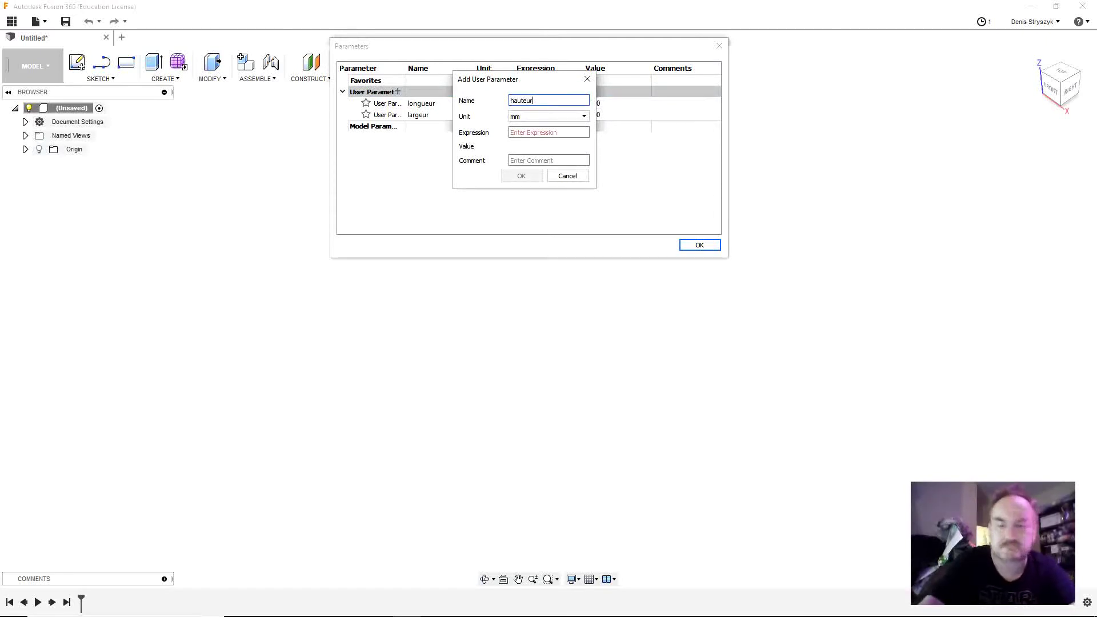
{"action": "key", "text": "Tab"}
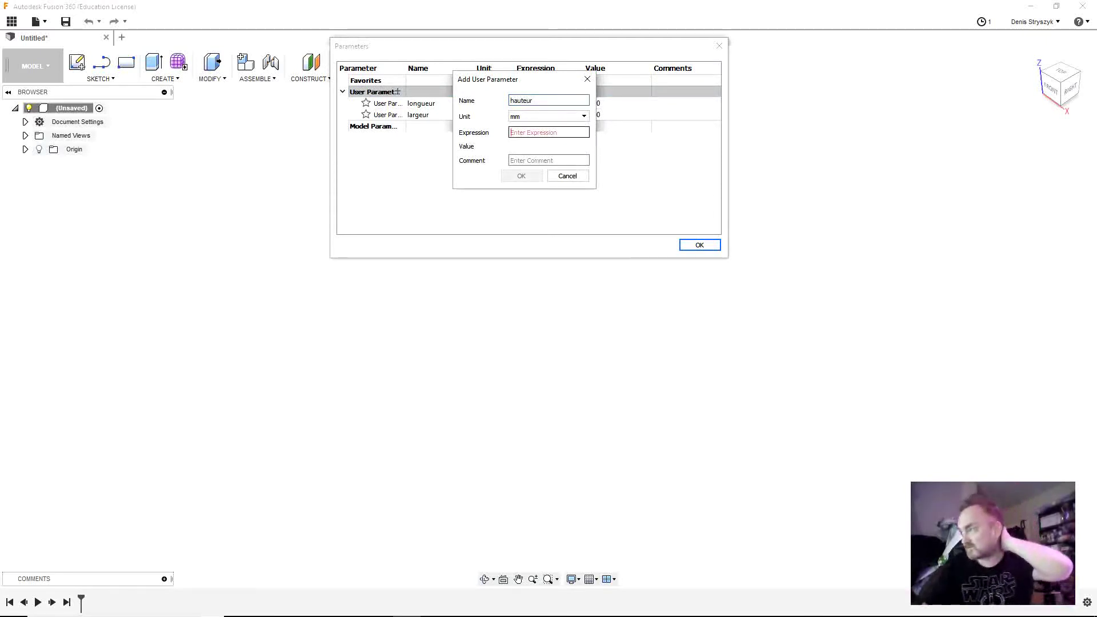
{"action": "type", "text": "30"}
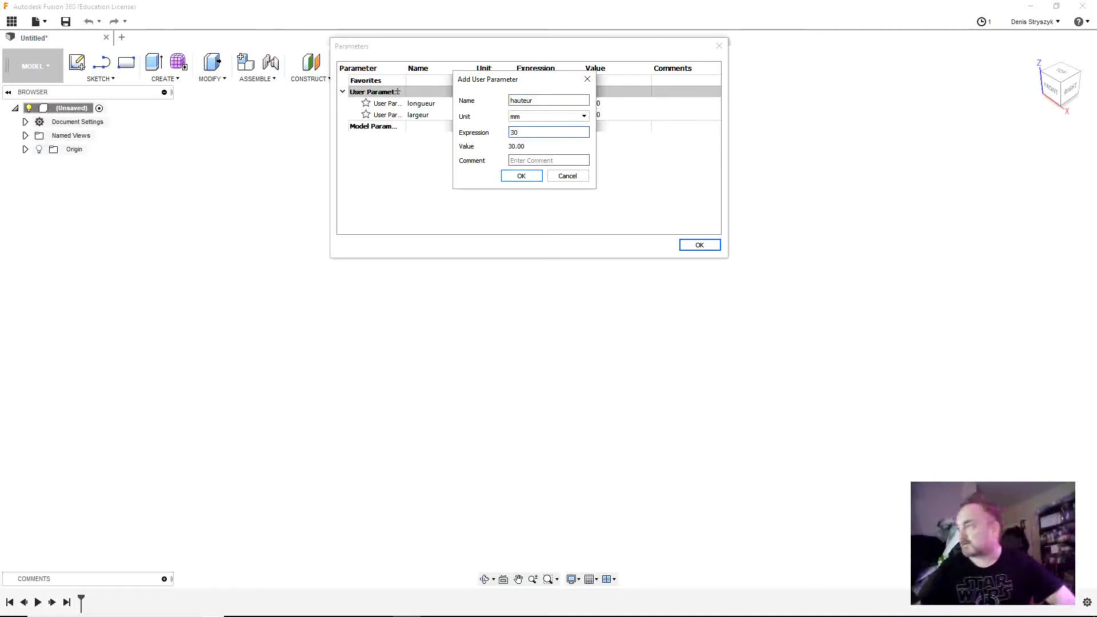
{"action": "key", "text": "Return"}
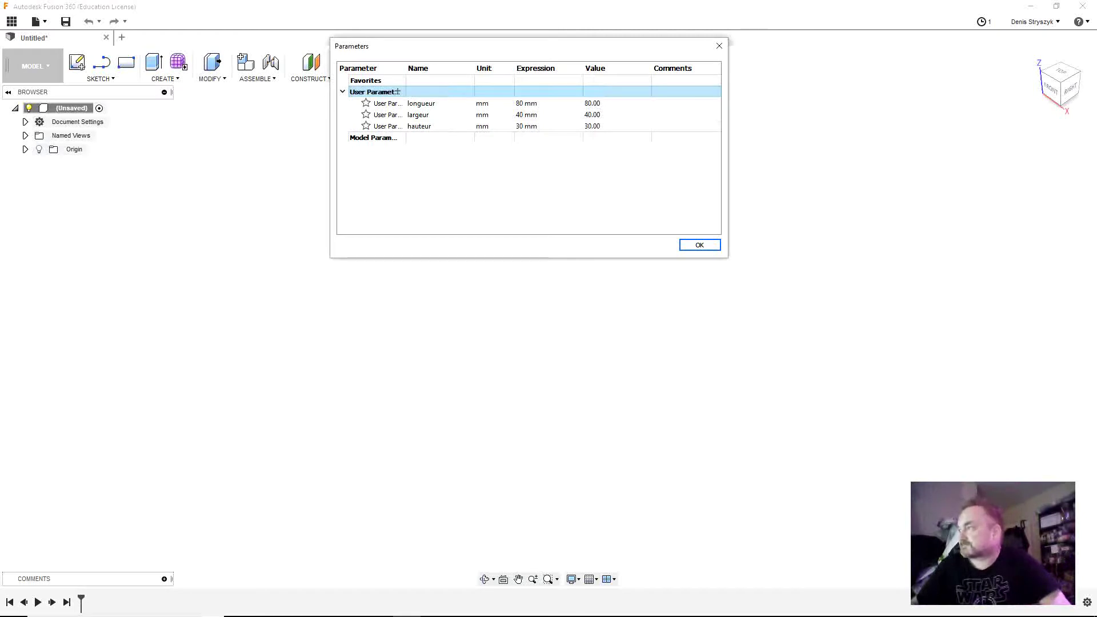
{"action": "key", "text": "Return"}
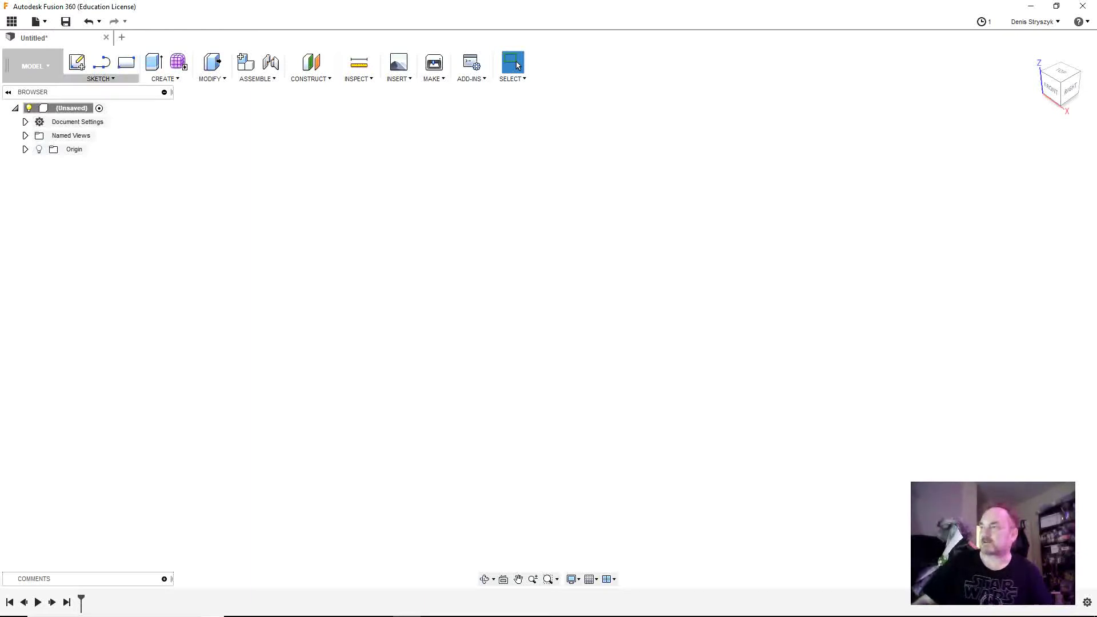
Create a new sketch on the horizontal XY origin plane
{"action": "left_click", "coordinate": [100, 79]}
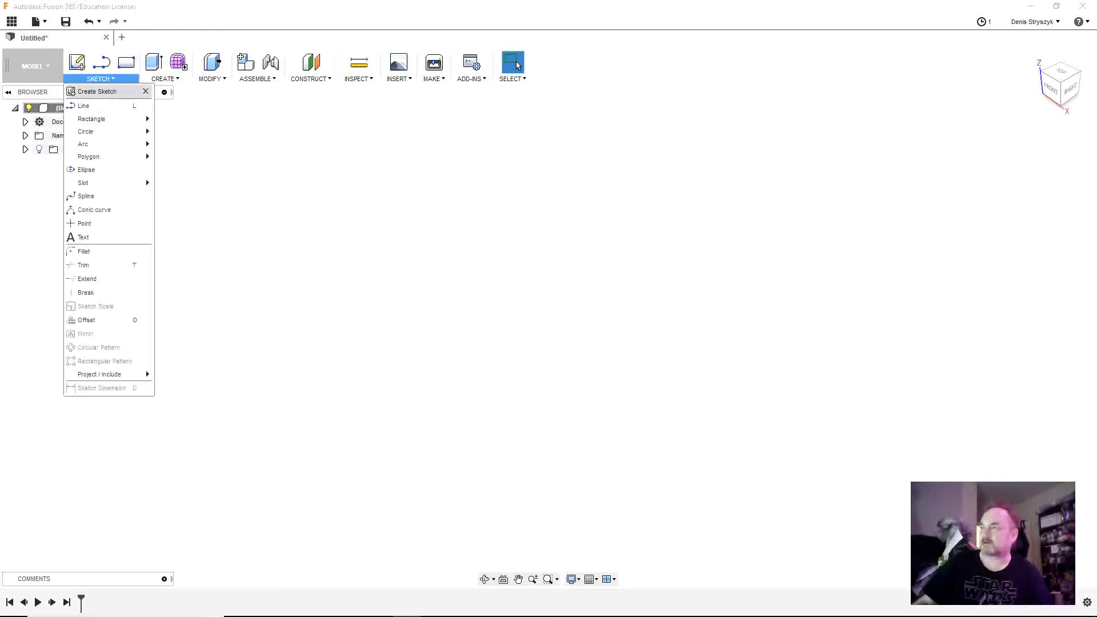
{"action": "left_click", "coordinate": [98, 92]}
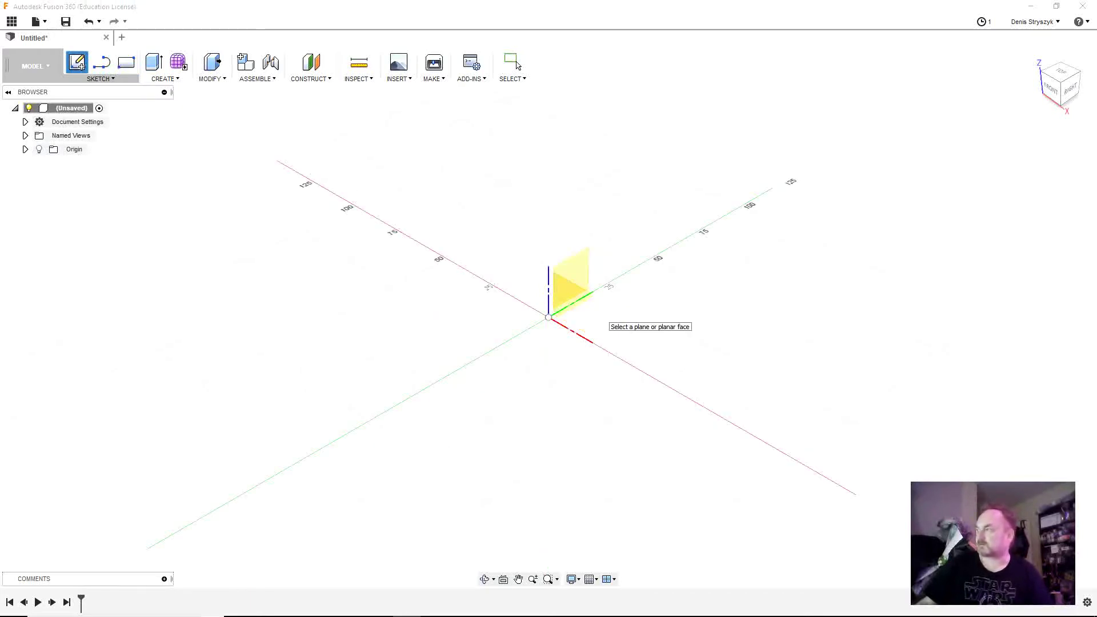
{"action": "left_click", "coordinate": [588, 300]}
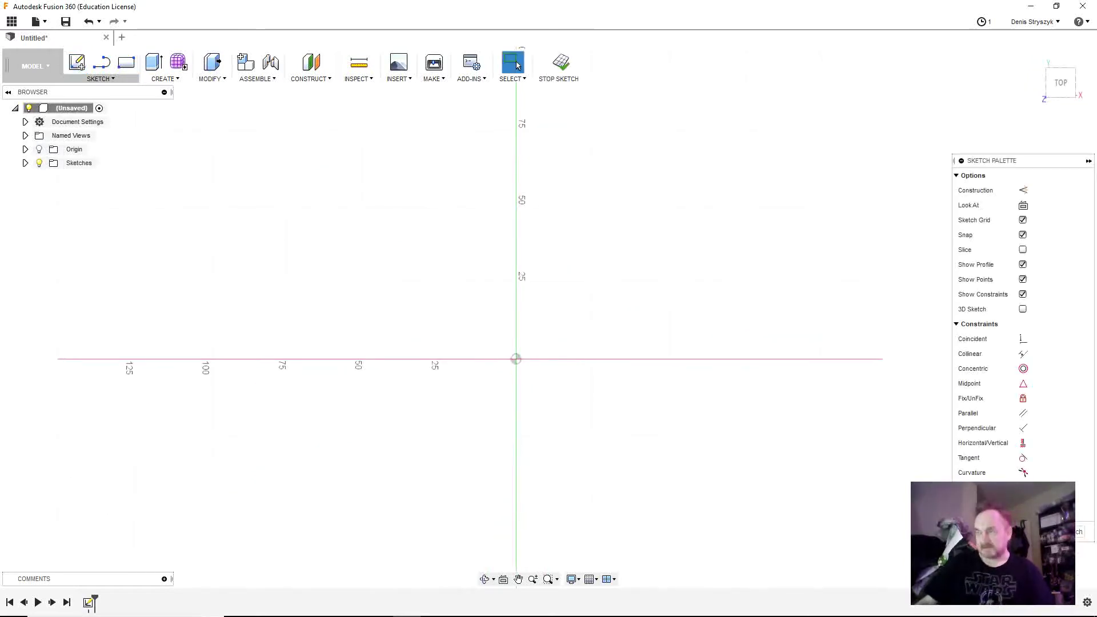
Draw a center rectangle from the sketch origin, about 50 mm high and wider than it is high
{"action": "left_click", "coordinate": [102, 79]}
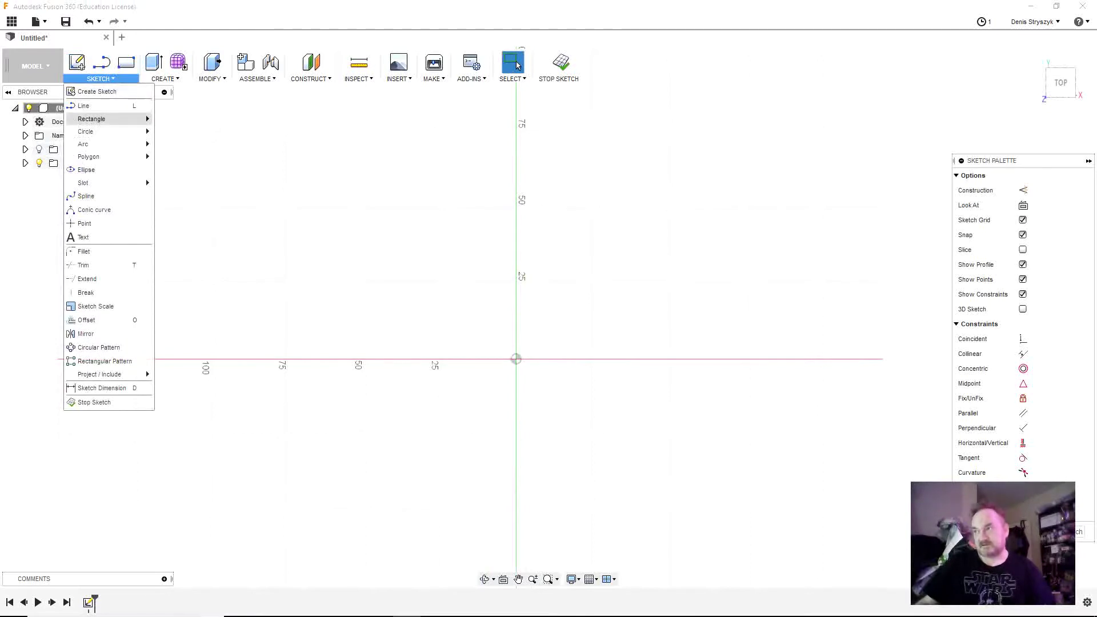
{"action": "mouse_move", "coordinate": [108, 119]}
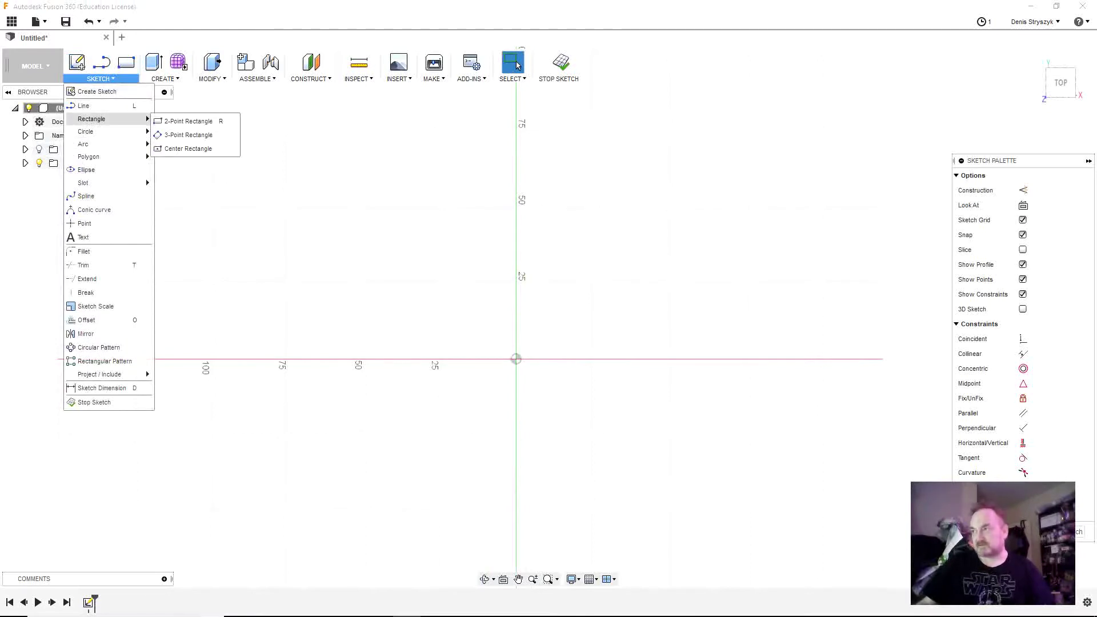
{"action": "left_click", "coordinate": [228, 148]}
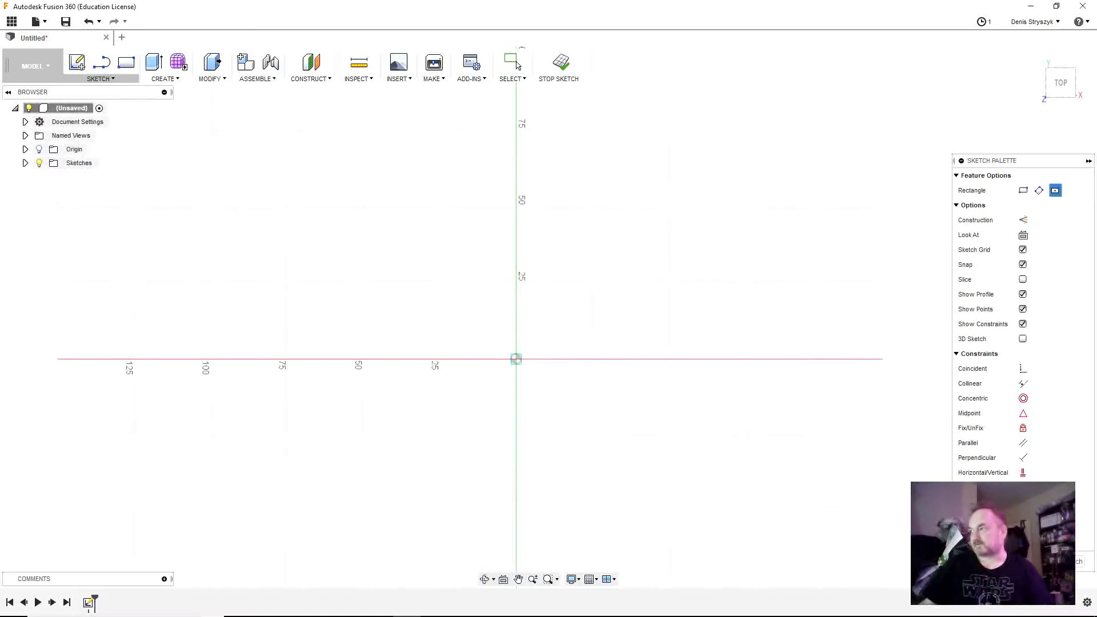
{"action": "left_click", "coordinate": [516, 359]}
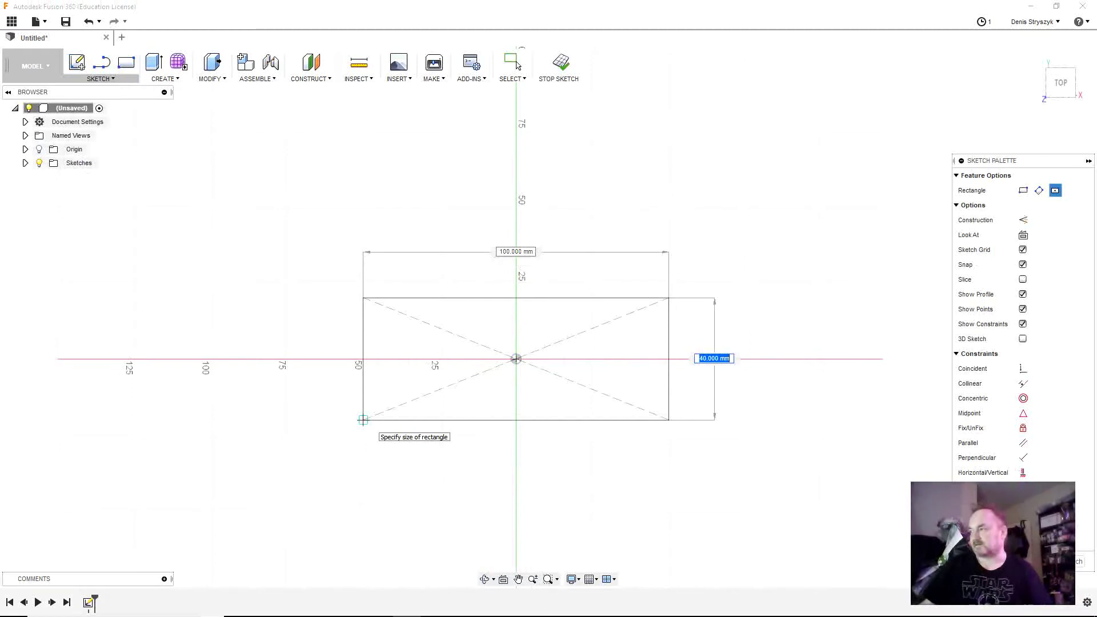
{"action": "left_click", "coordinate": [348, 435]}
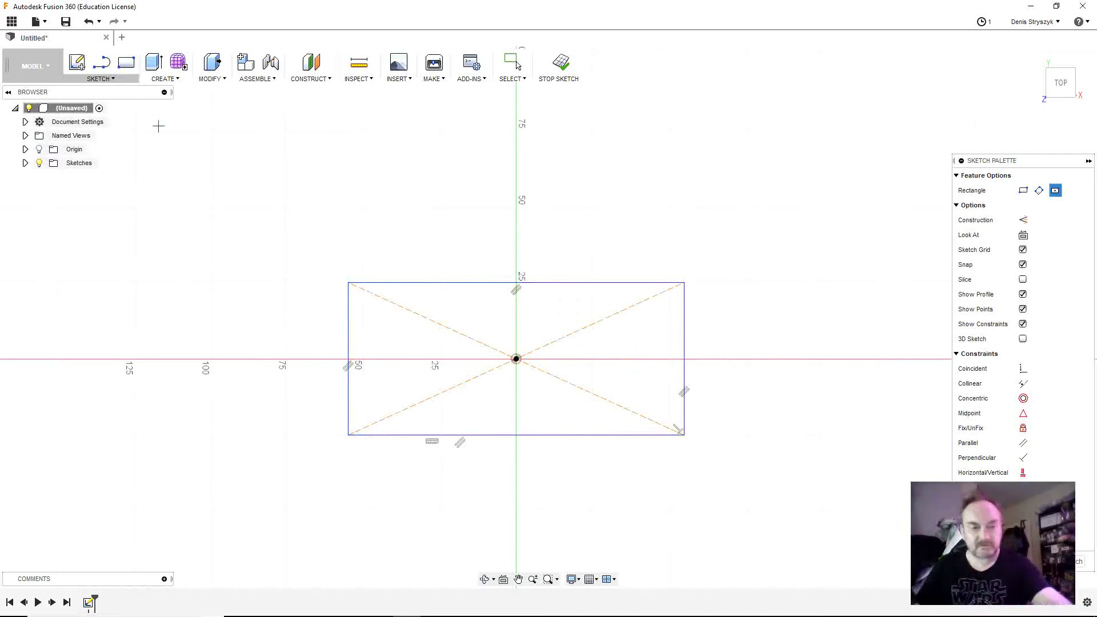
{"action": "key", "text": "Escape"}
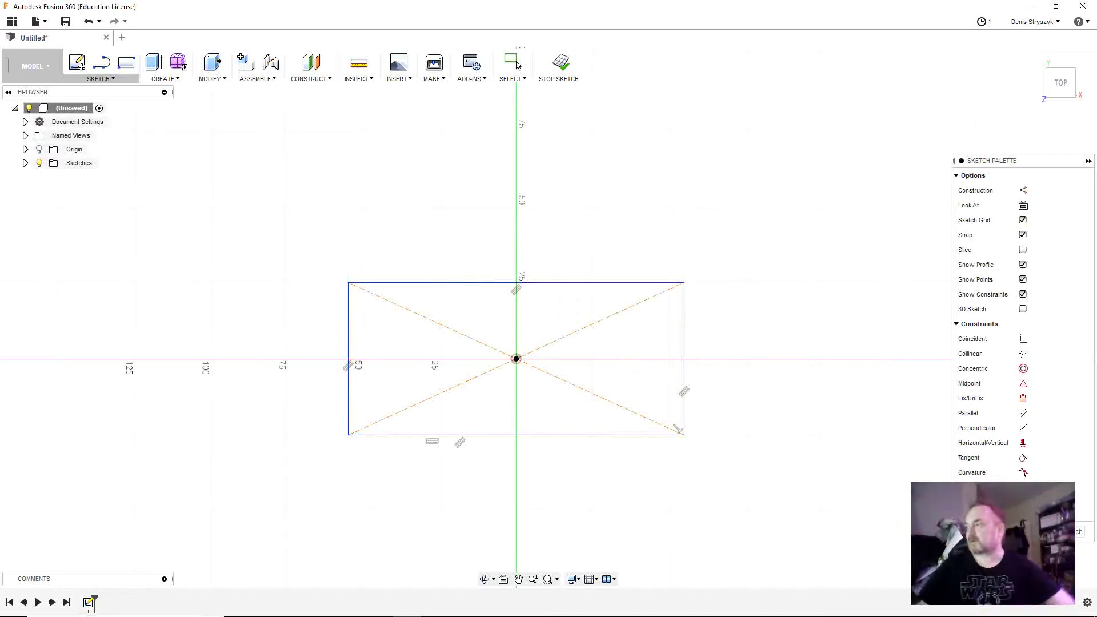
Dimension the rectangle's vertical side and drive it with the user parameter largeur
{"action": "key", "text": "d"}
{"action": "left_click", "coordinate": [348, 313]}
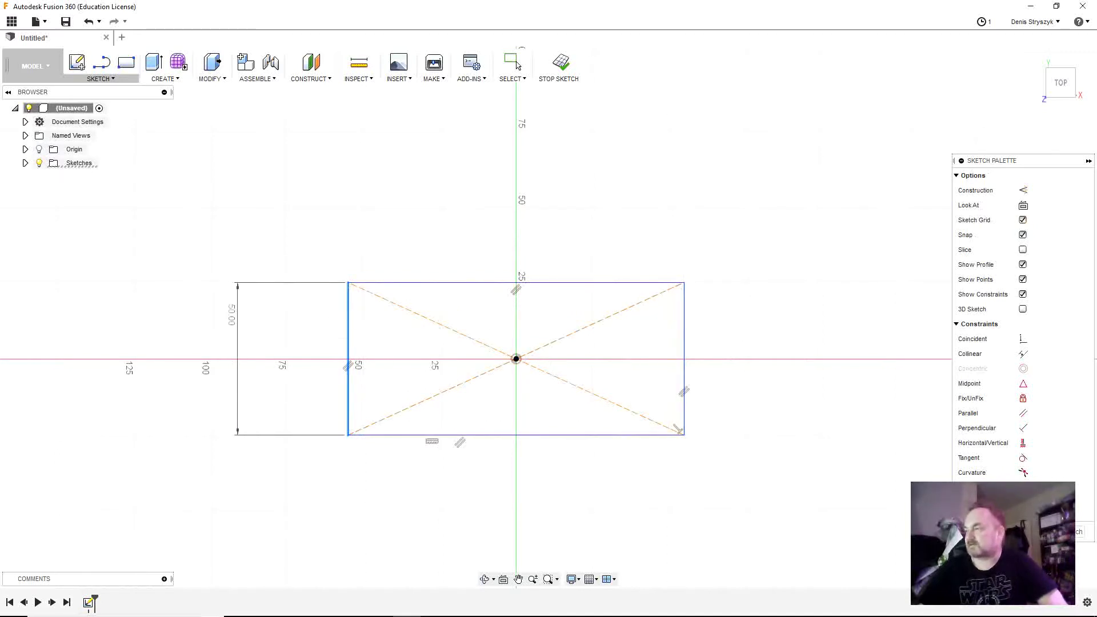
{"action": "left_click", "coordinate": [235, 314]}
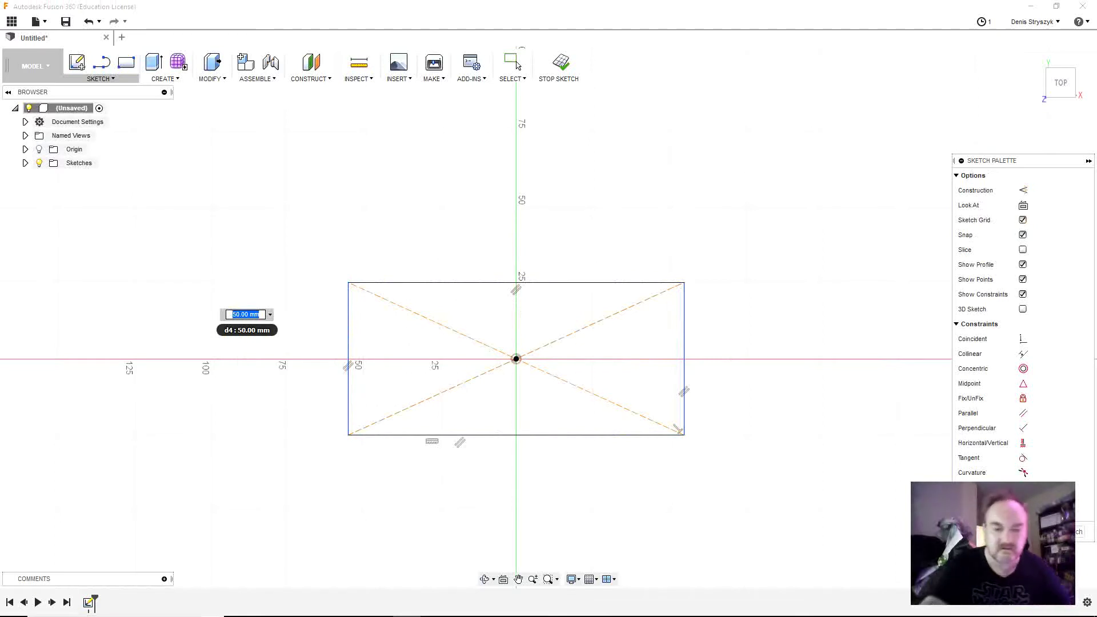
{"action": "type", "text": "la"}
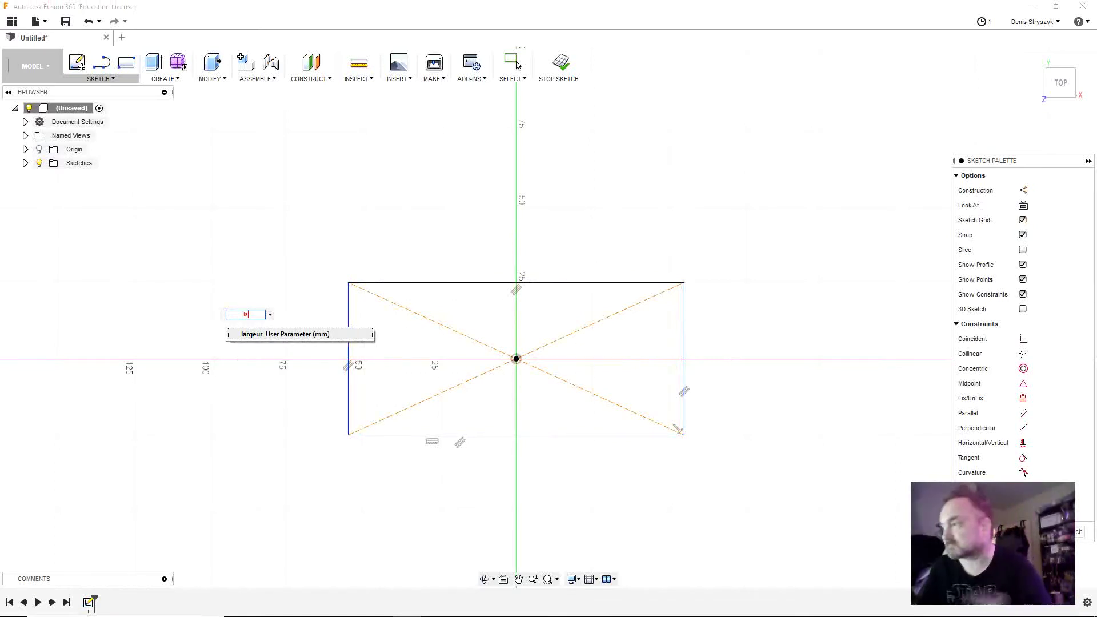
{"action": "key", "text": "Return"}
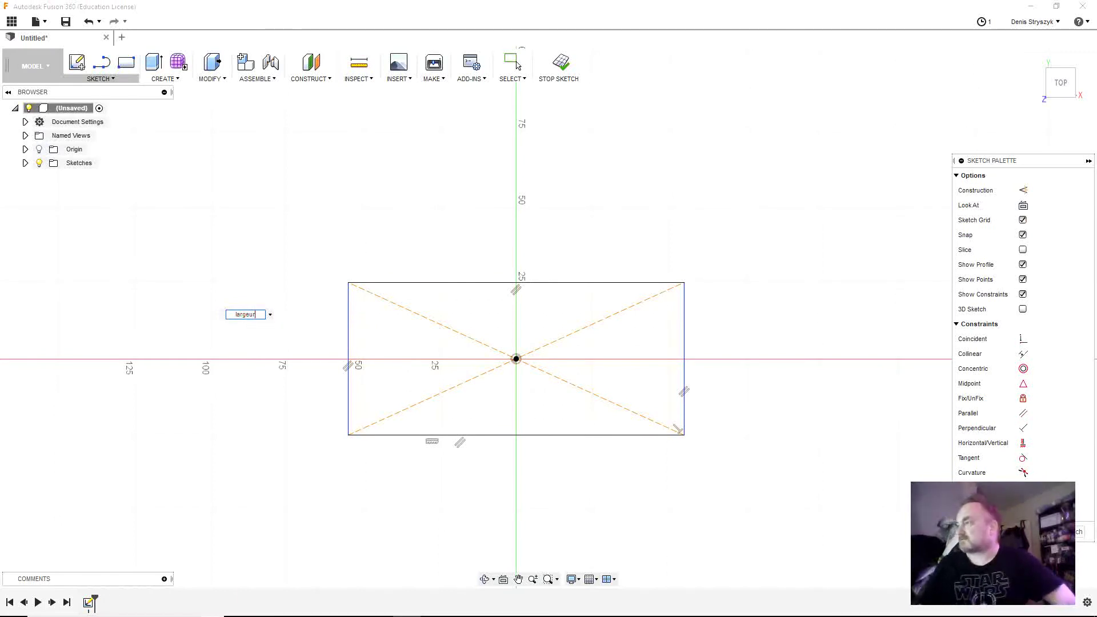
{"action": "key", "text": "Return"}
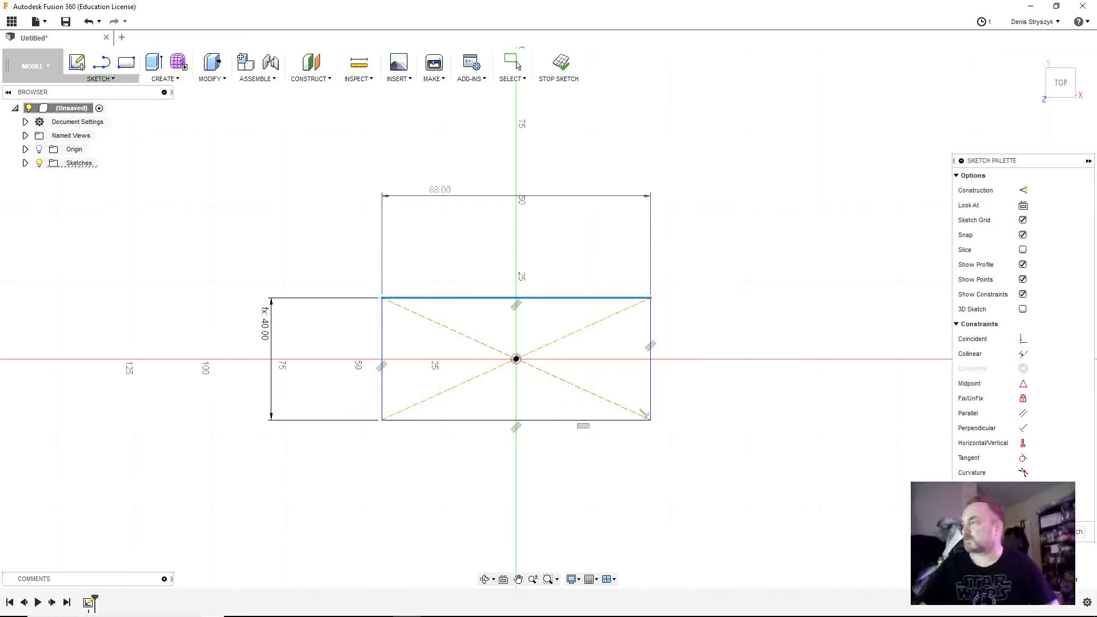
Dimension the rectangle's upper horizontal side with the user parameter longueur and finish the sketch
{"action": "left_click", "coordinate": [447, 195]}
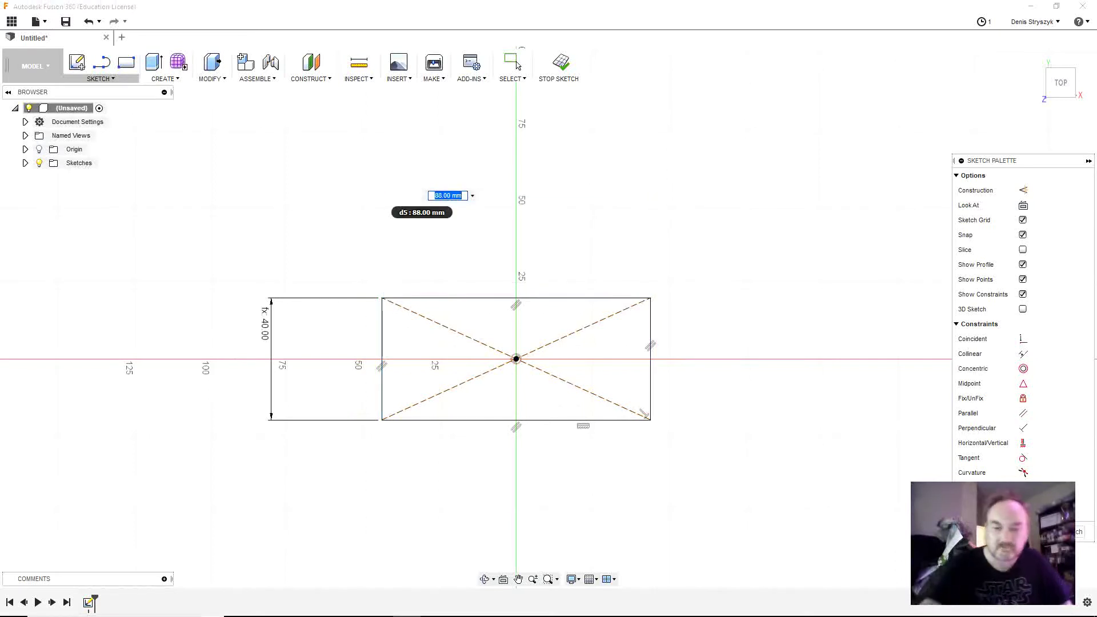
{"action": "type", "text": "lo"}
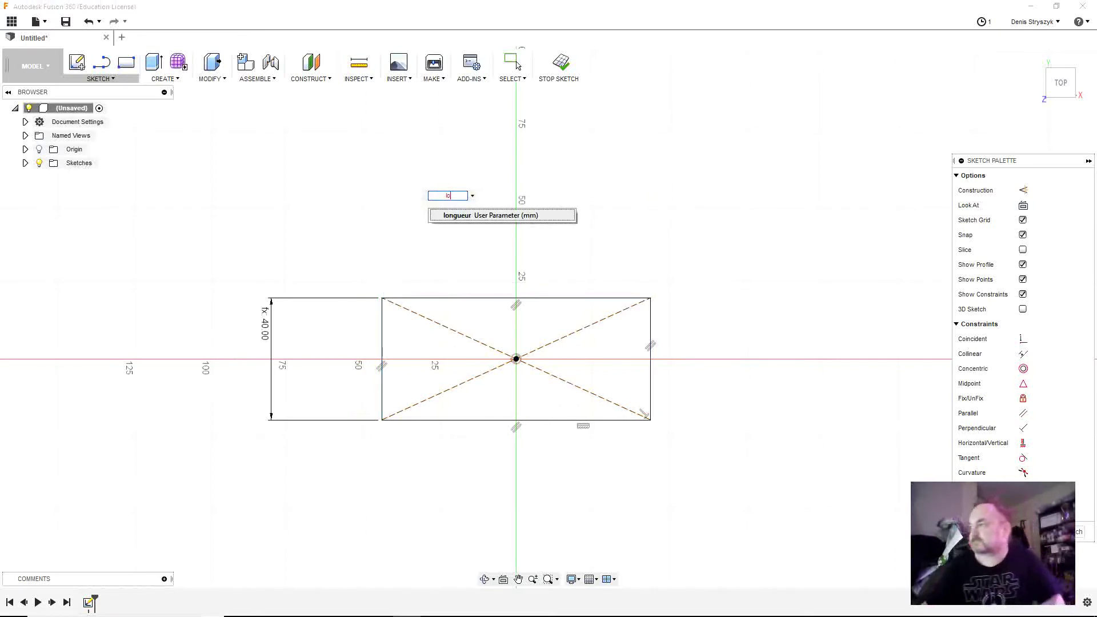
{"action": "key", "text": "Return"}
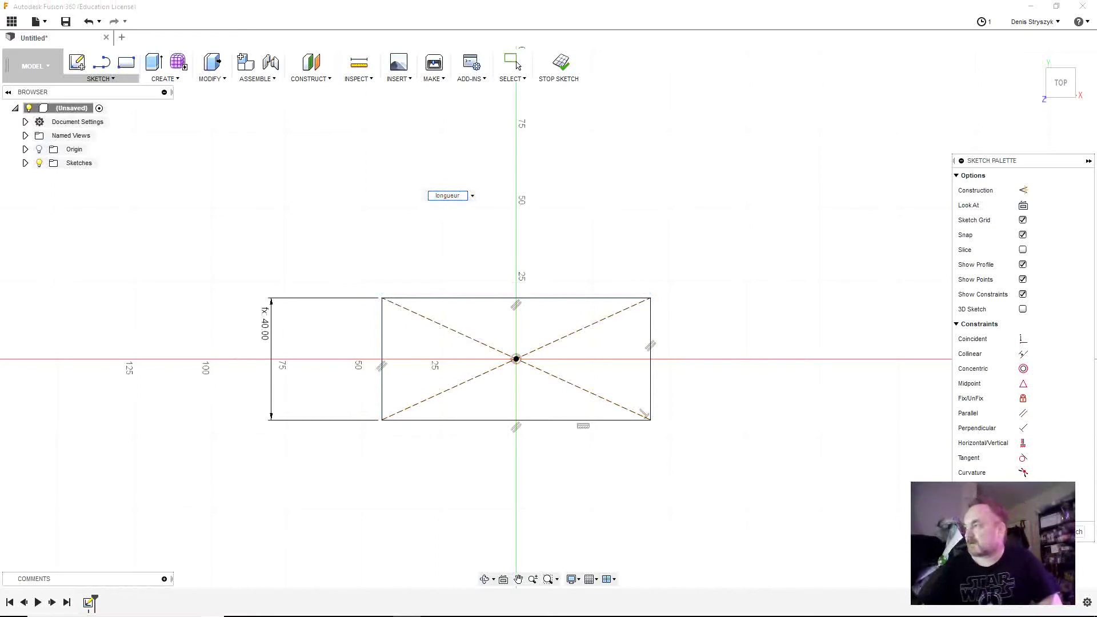
{"action": "key", "text": "Return"}
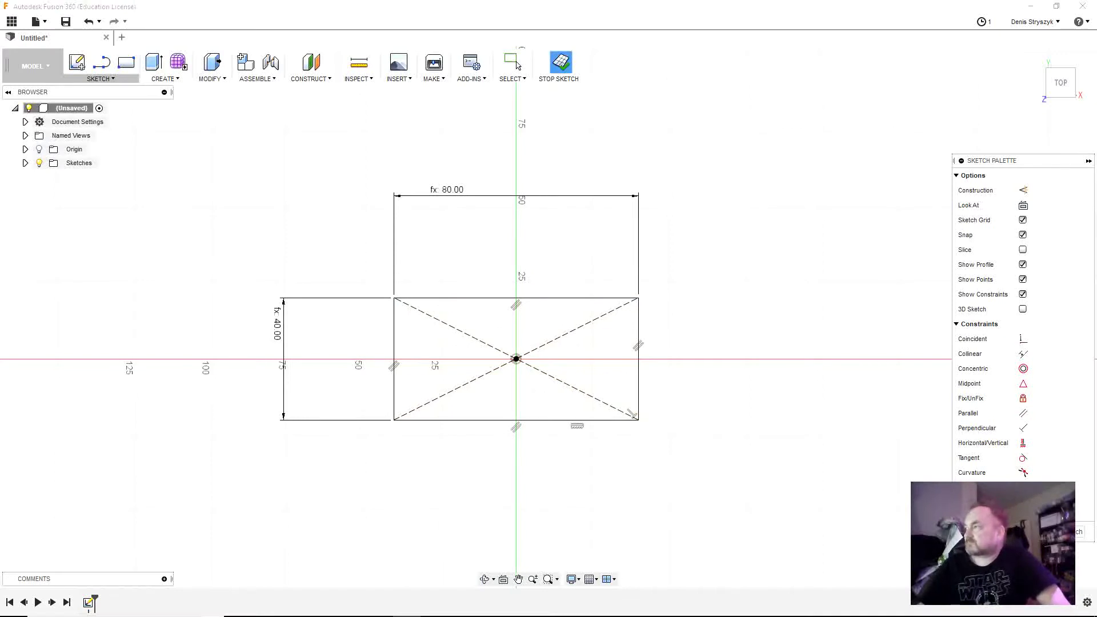
{"action": "left_click", "coordinate": [561, 63]}
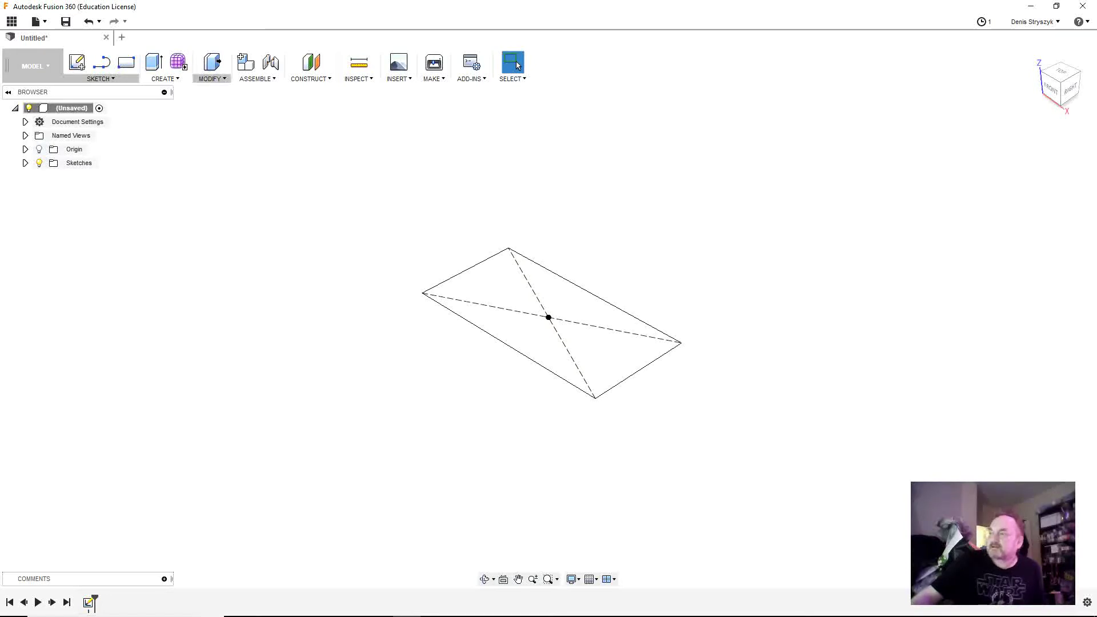
{"action": "left_click", "coordinate": [212, 79]}
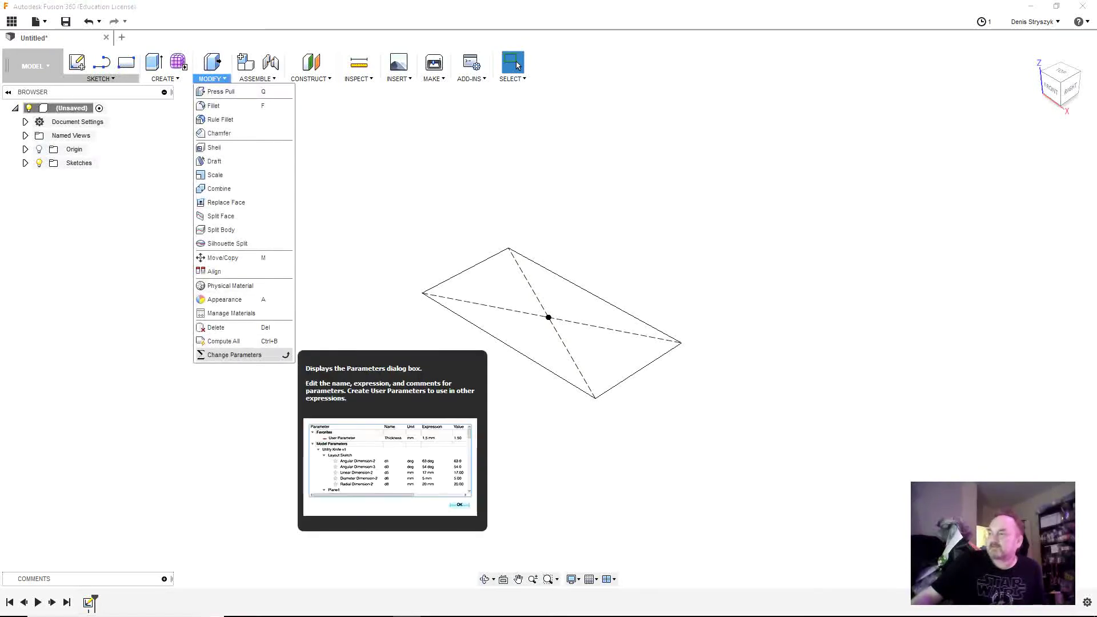
{"action": "left_click", "coordinate": [235, 355]}
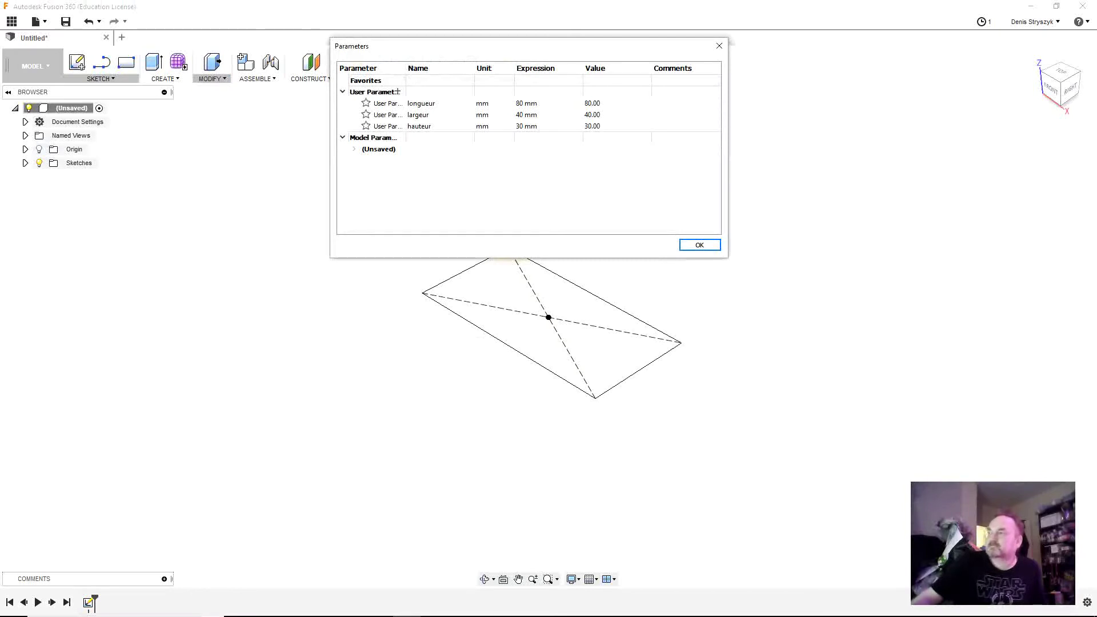
{"action": "key", "text": "Return"}
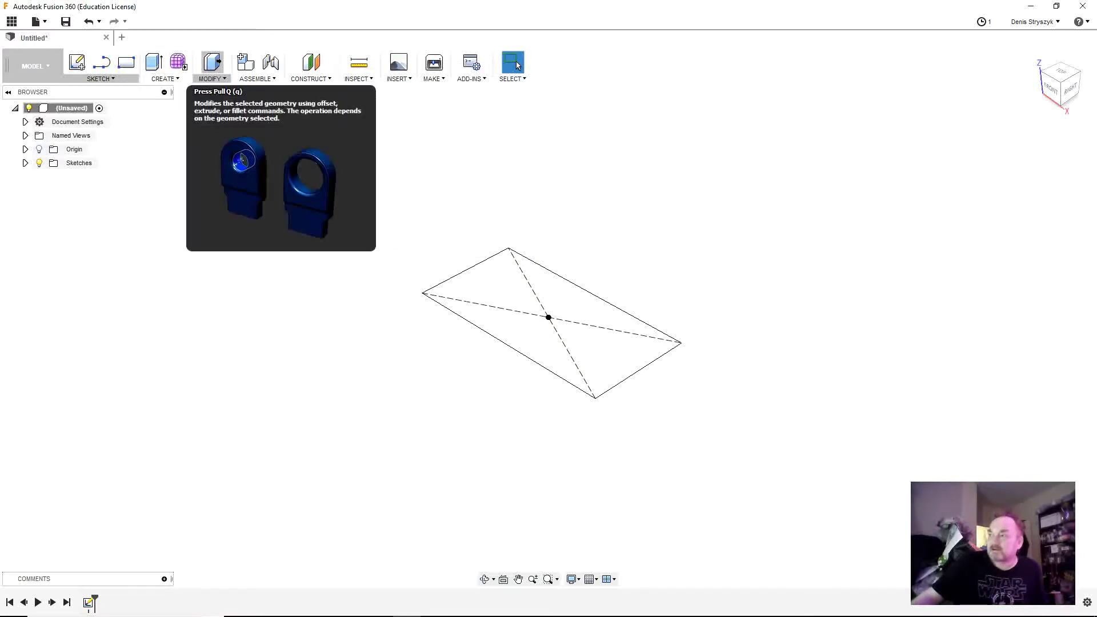
Extrude the rectangle profile upward into a new body with the user parameter hauteur as the distance
{"action": "key", "text": "q"}
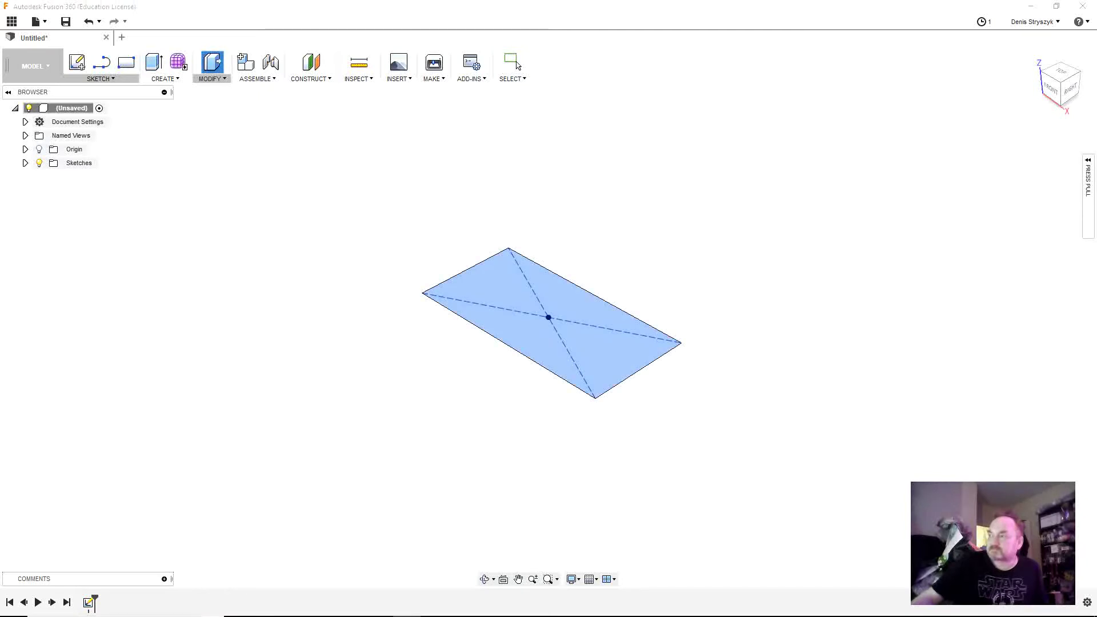
{"action": "key", "text": "e"}
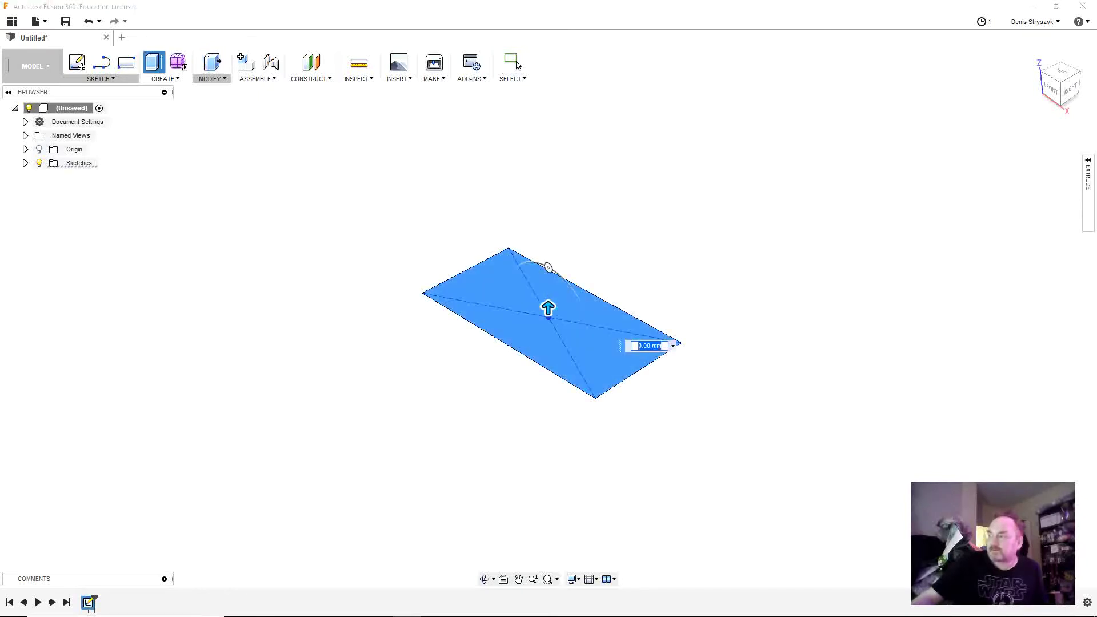
{"action": "left_click_drag", "start_coordinate": [548, 309], "coordinate": [548, 296]}
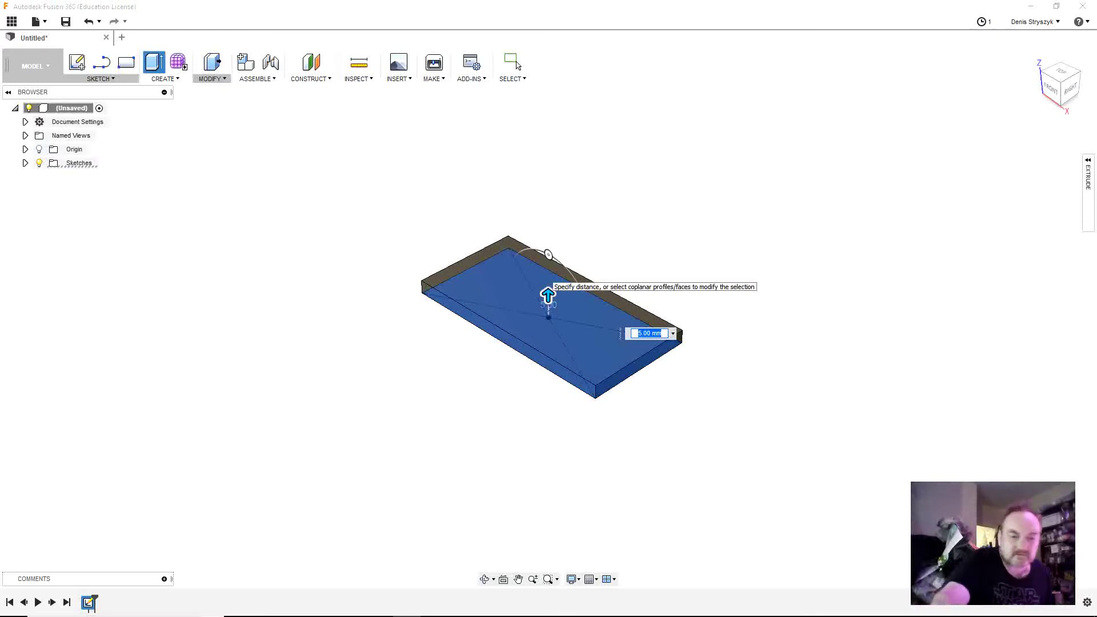
{"action": "type", "text": "h"}
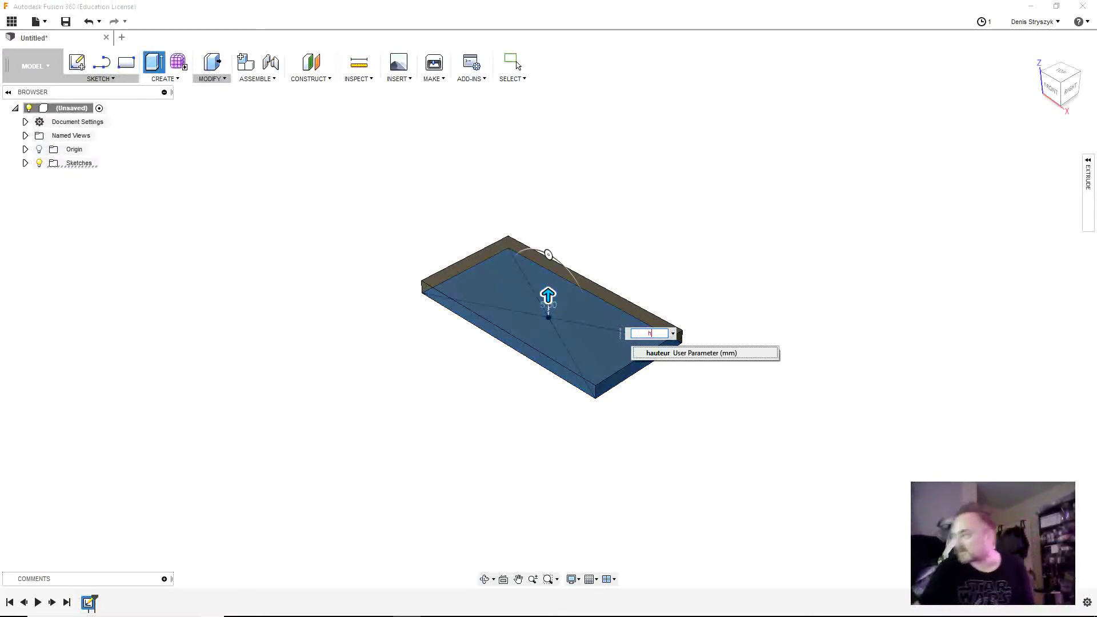
{"action": "key", "text": "Return"}
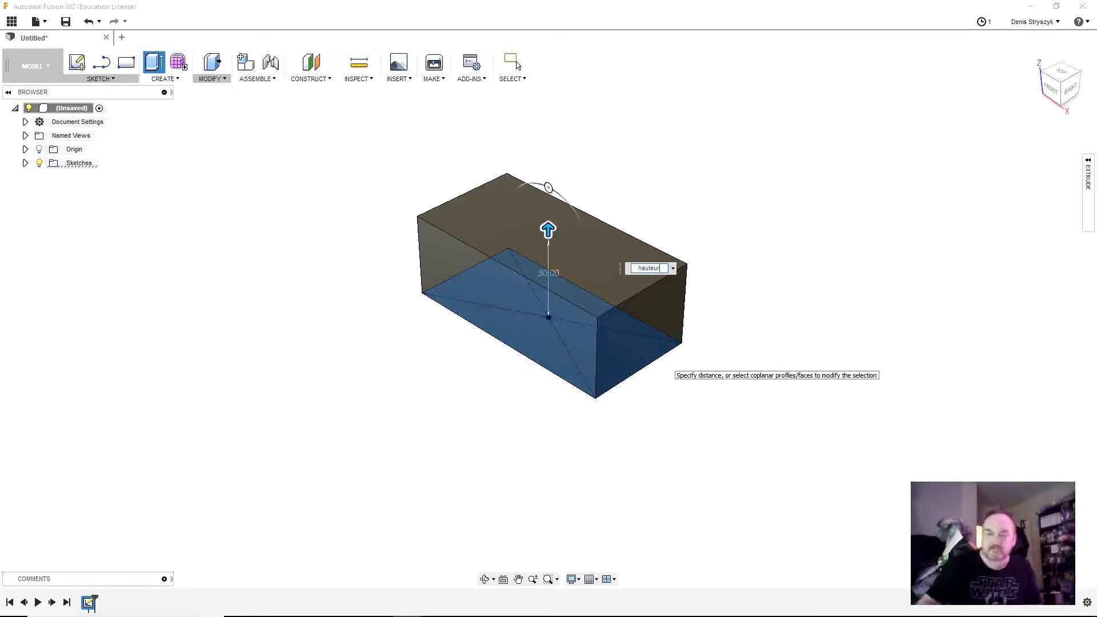
{"action": "key", "text": "Return"}
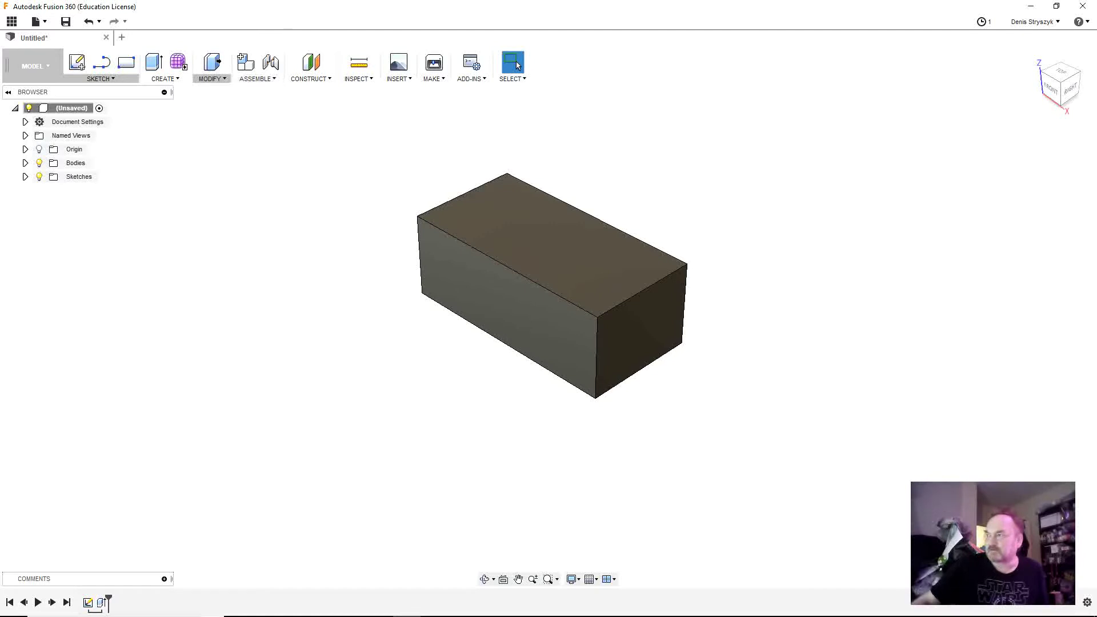
Set the expression of the user parameter longueur to 120 mm, keeping the parameter list clear of the box
{"action": "left_click", "coordinate": [212, 79]}
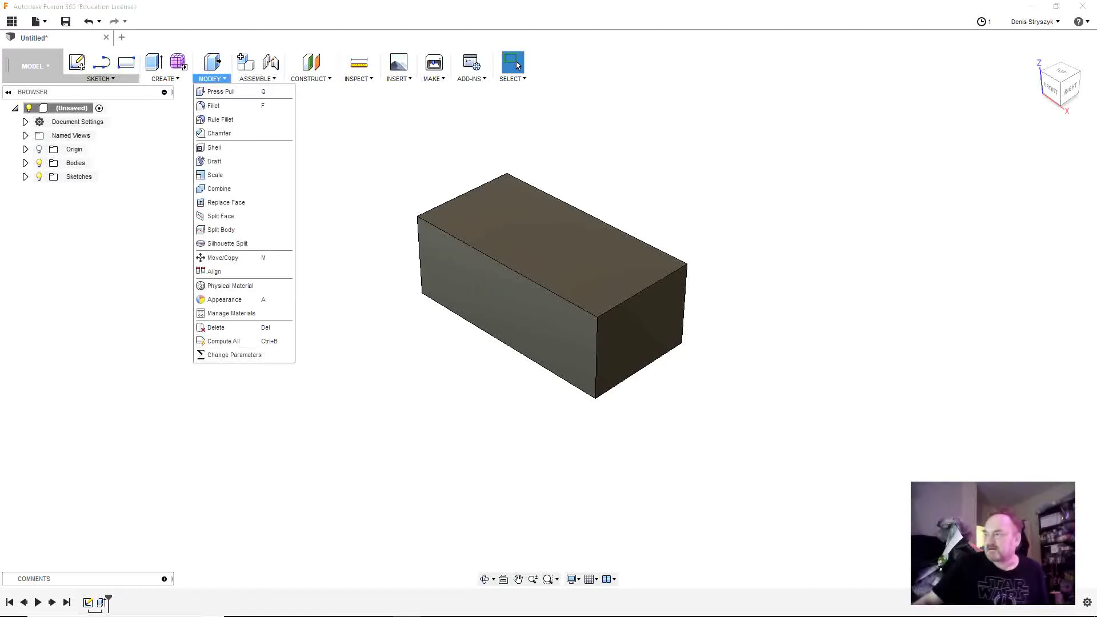
{"action": "left_click", "coordinate": [234, 355]}
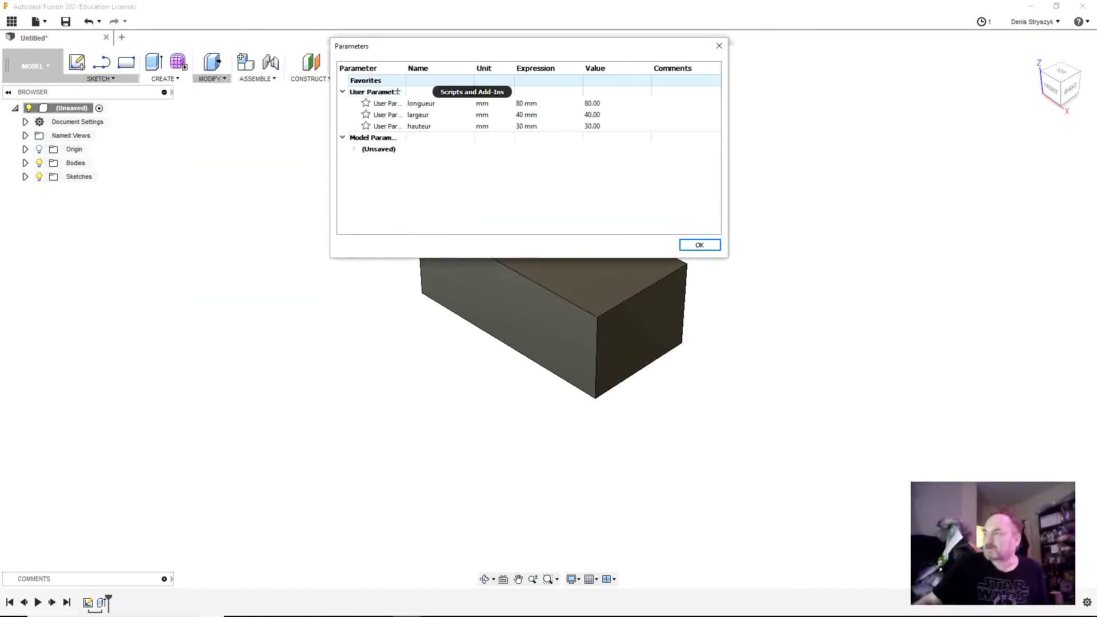
{"action": "left_click_drag", "start_coordinate": [468, 51], "coordinate": [826, 342]}
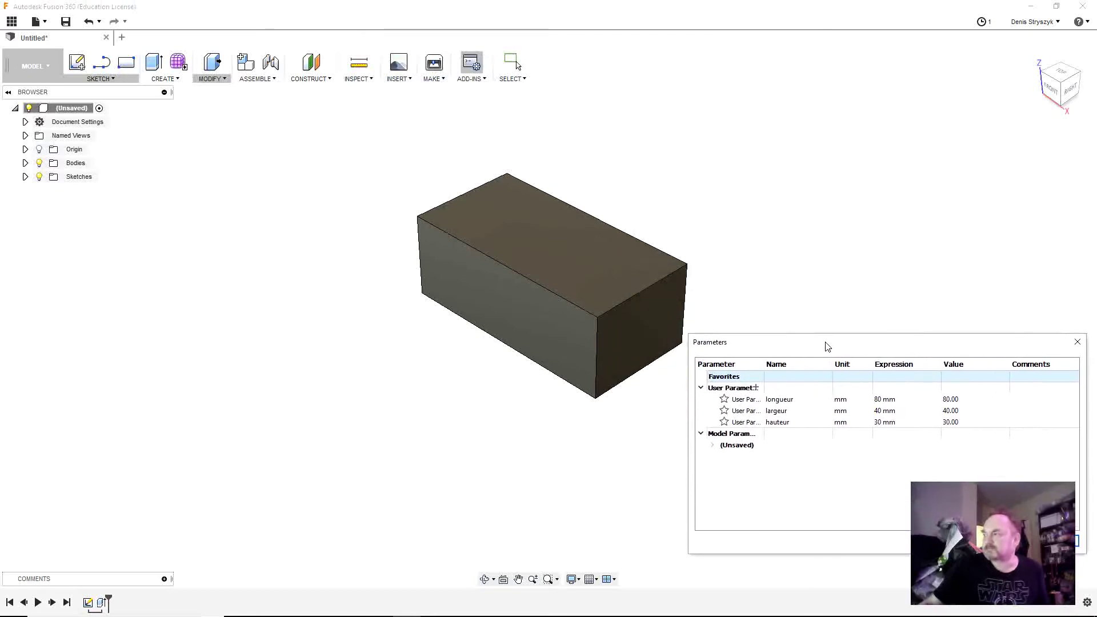
{"action": "scroll", "coordinate": [675, 211], "scroll_direction": "down", "scroll_amount": 1}
{"action": "middle_click_drag", "start_coordinate": [674, 212], "coordinate": [563, 228]}
{"action": "scroll", "coordinate": [481, 271], "scroll_direction": "down", "scroll_amount": 2}
{"action": "scroll", "coordinate": [481, 271], "scroll_direction": "up", "scroll_amount": 5}
{"action": "scroll", "coordinate": [481, 271], "scroll_direction": "down", "scroll_amount": 1}
{"action": "scroll", "coordinate": [562, 229], "scroll_direction": "up", "scroll_amount": 1}
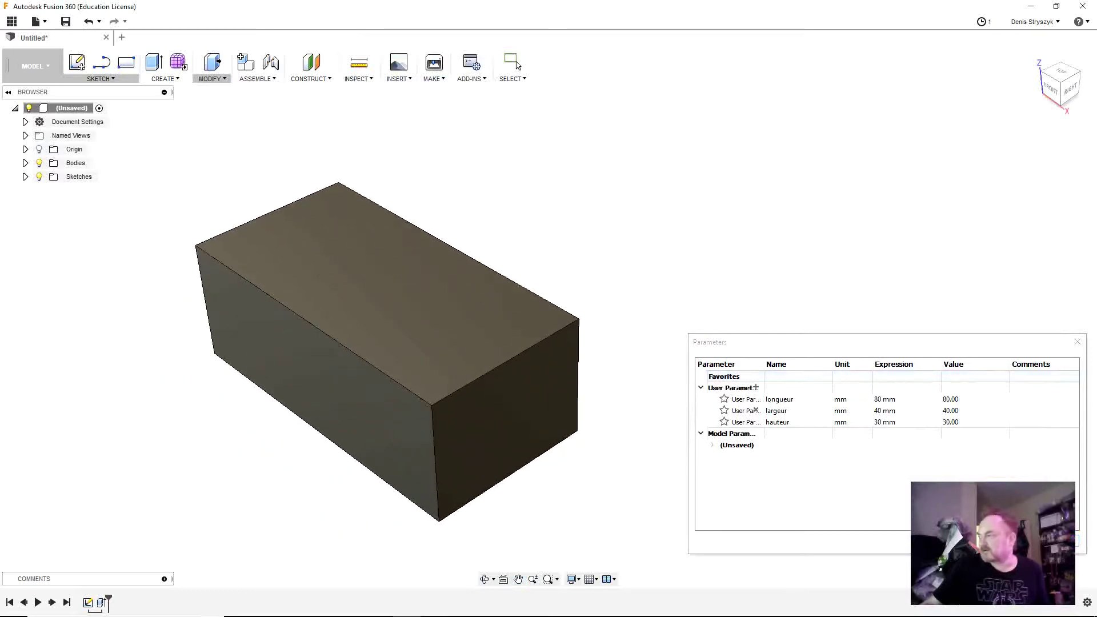
{"action": "left_click", "coordinate": [756, 399]}
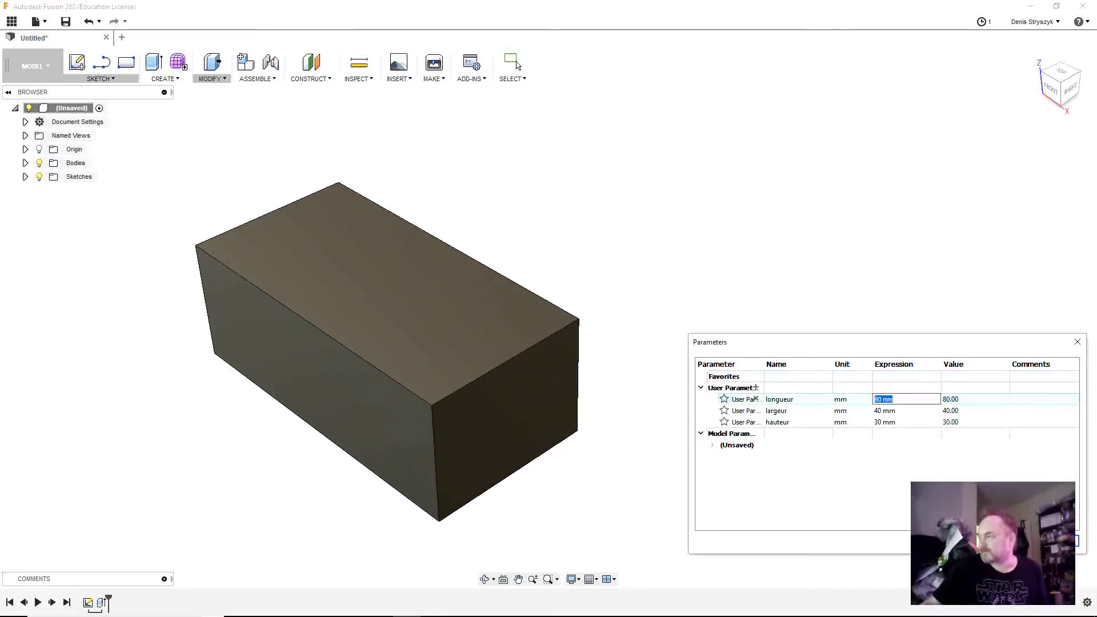
{"action": "left_click_drag", "start_coordinate": [879, 399], "coordinate": [875, 400]}
{"action": "key", "text": "Return"}
{"action": "left_click", "coordinate": [879, 400]}
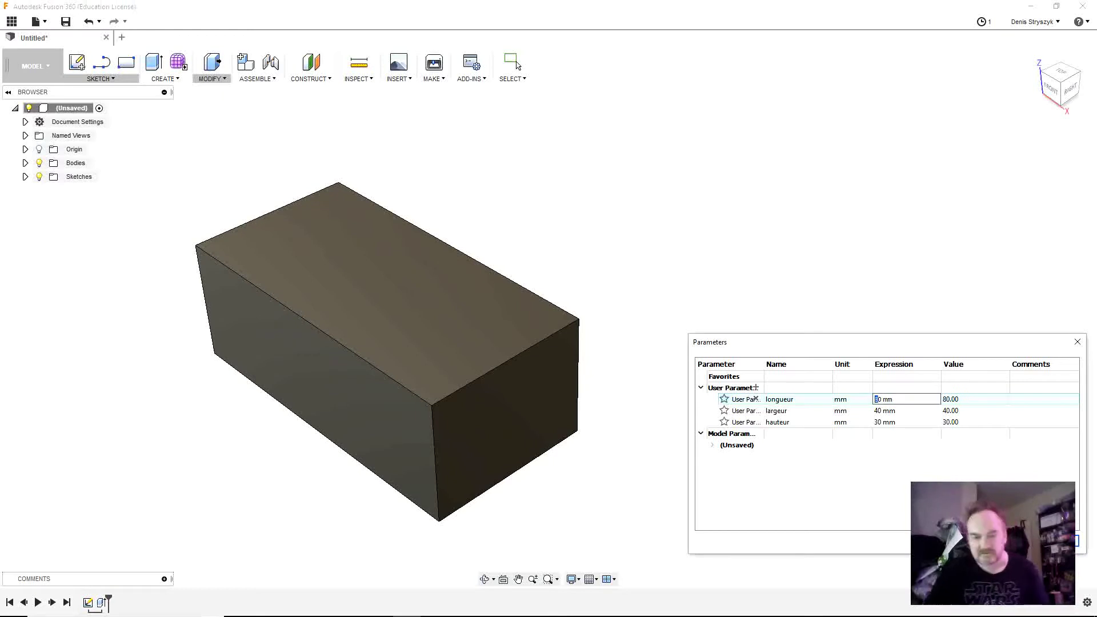
{"action": "type", "text": "12"}
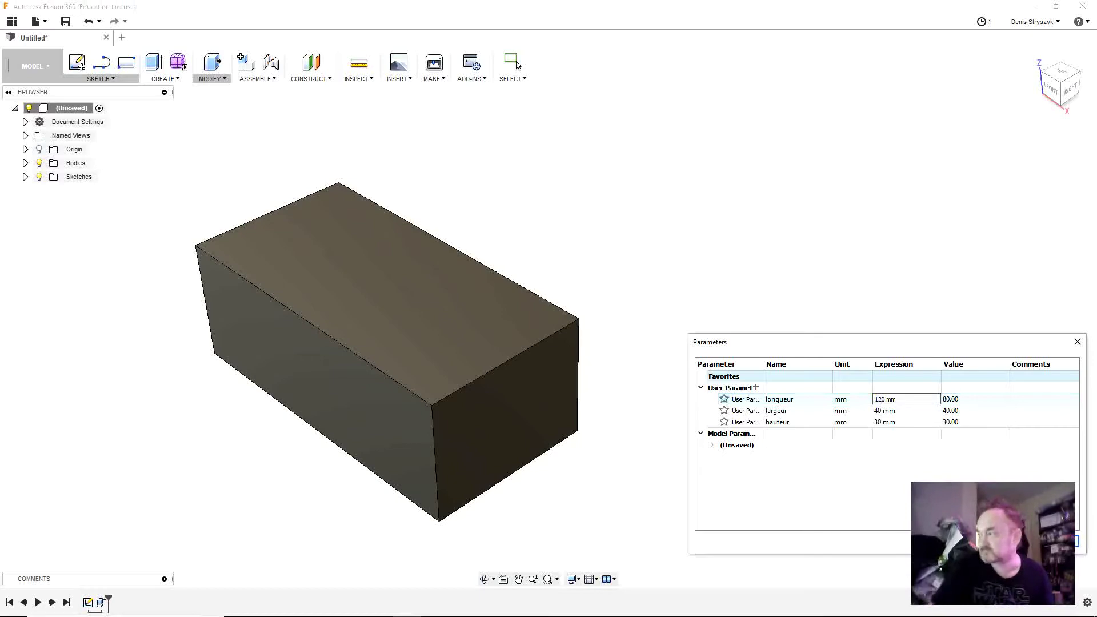
{"action": "key", "text": "Tab"}
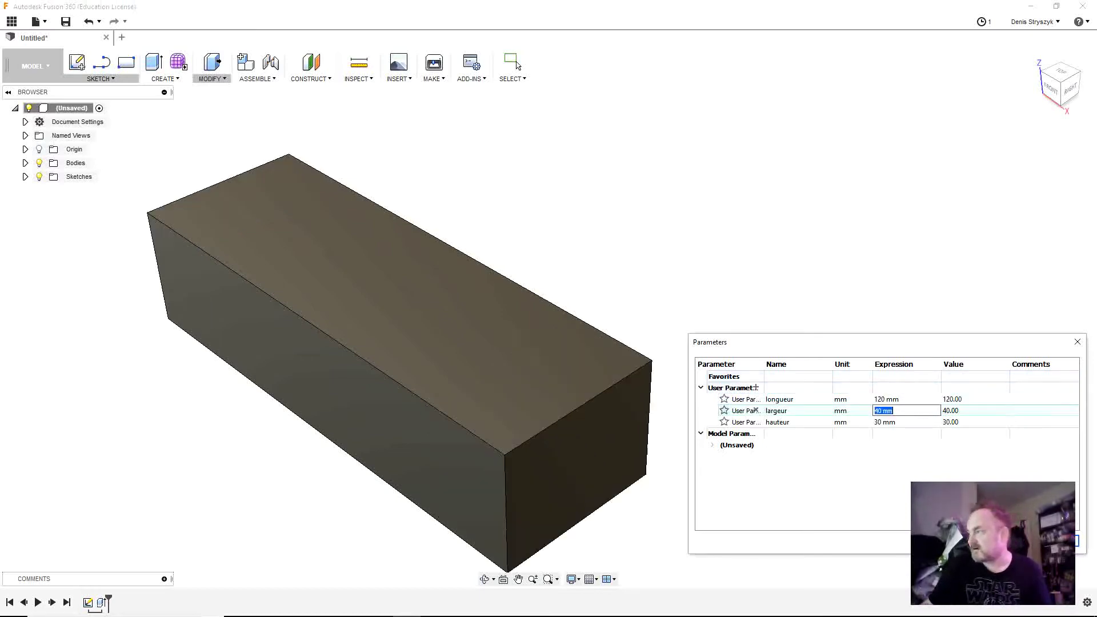
Set the user parameter largeur to 60 mm and hauteur to 40 mm, and close the parameter list
{"action": "left_click", "coordinate": [882, 411]}
{"action": "left_click_drag", "start_coordinate": [879, 411], "coordinate": [874, 411]}
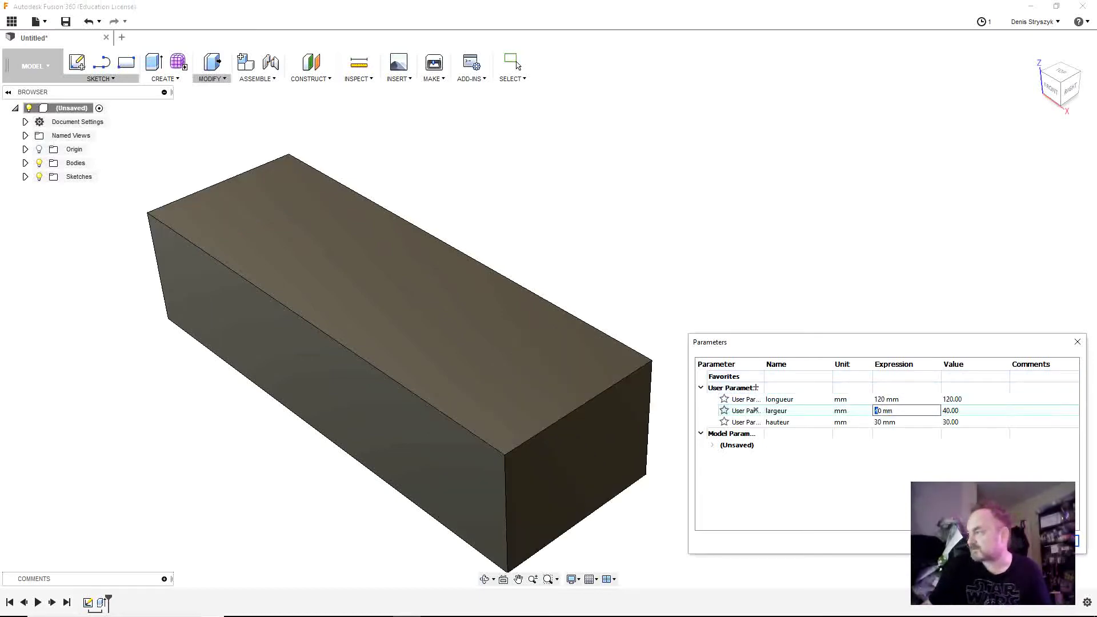
{"action": "type", "text": "6"}
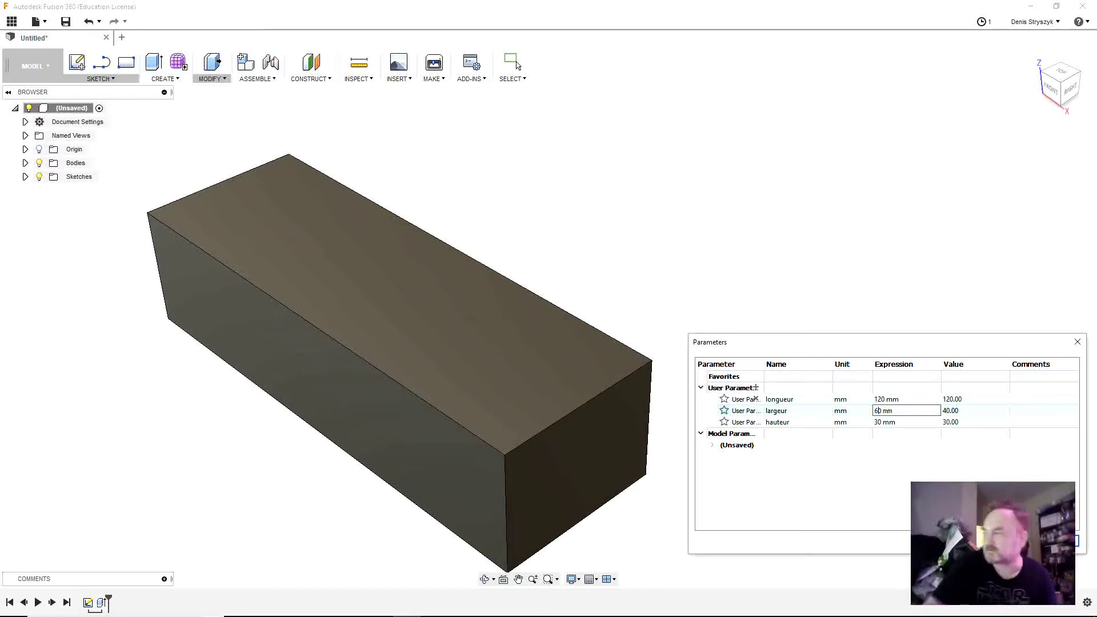
{"action": "key", "text": "Tab"}
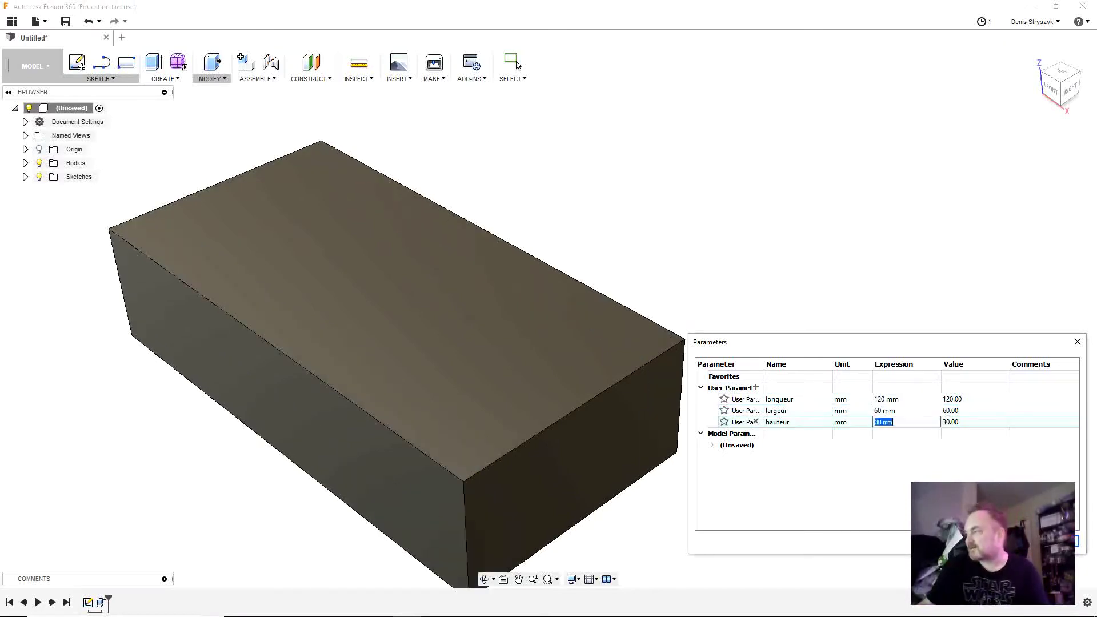
{"action": "left_click_drag", "start_coordinate": [879, 423], "coordinate": [875, 423]}
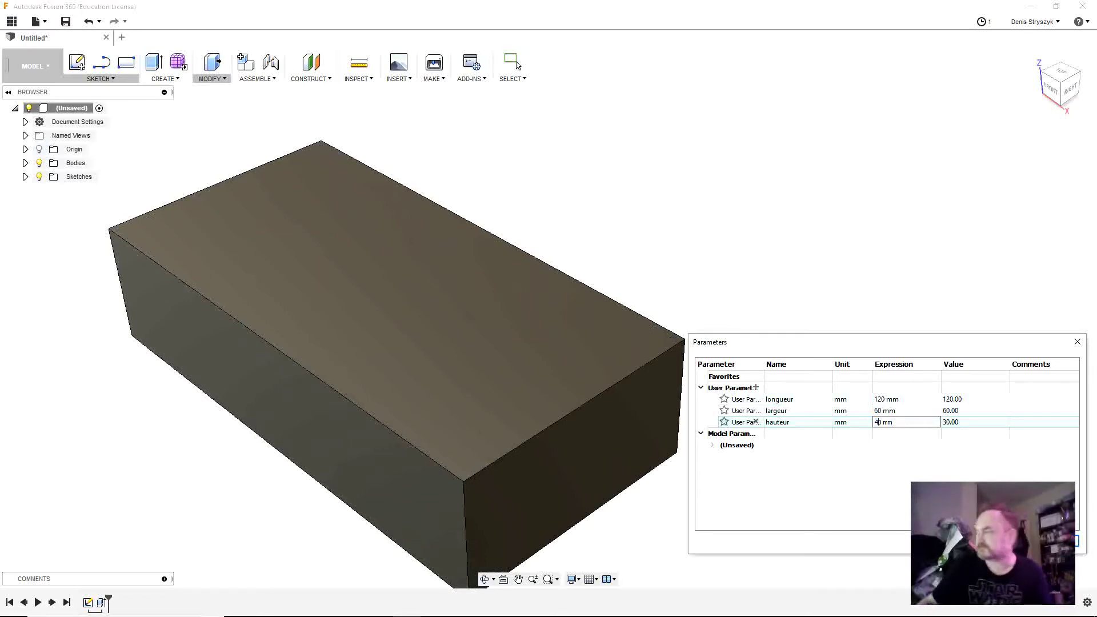
{"action": "left_click", "coordinate": [756, 410]}
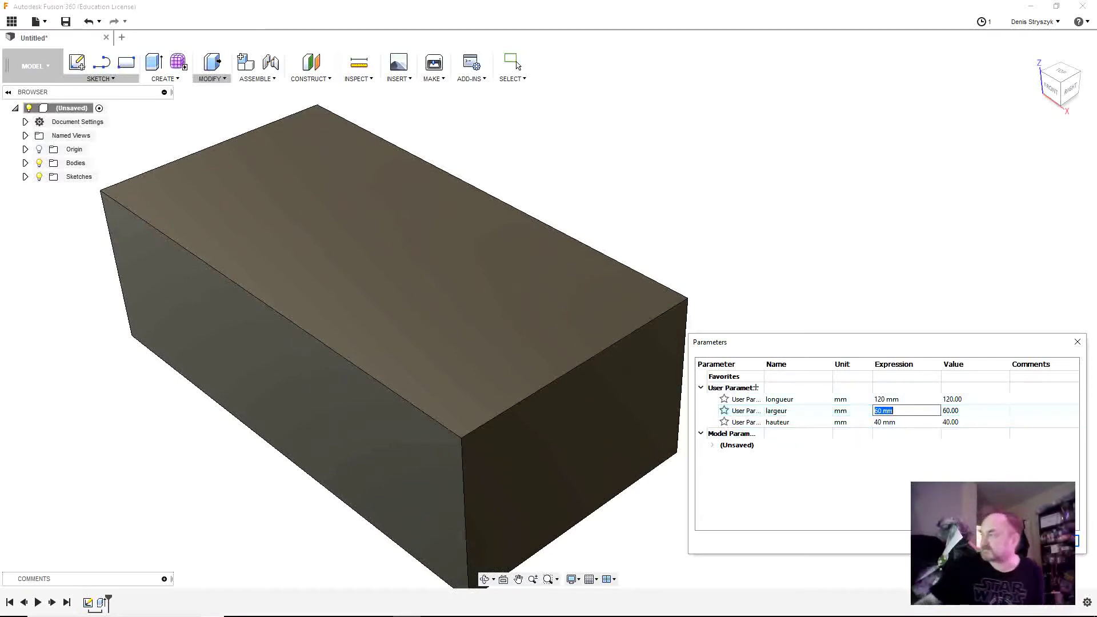
{"action": "key", "text": "Return"}
{"action": "key", "text": "Return"}
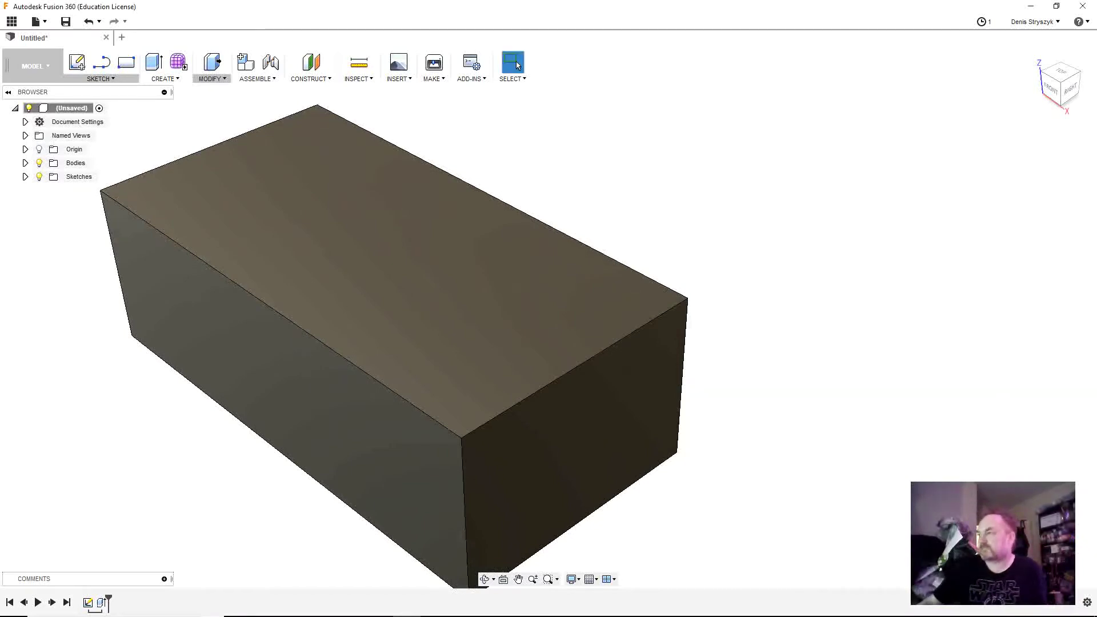
Add a user parameter named epaisseur in mm with the expression 1.2
{"action": "key", "text": "F6"}
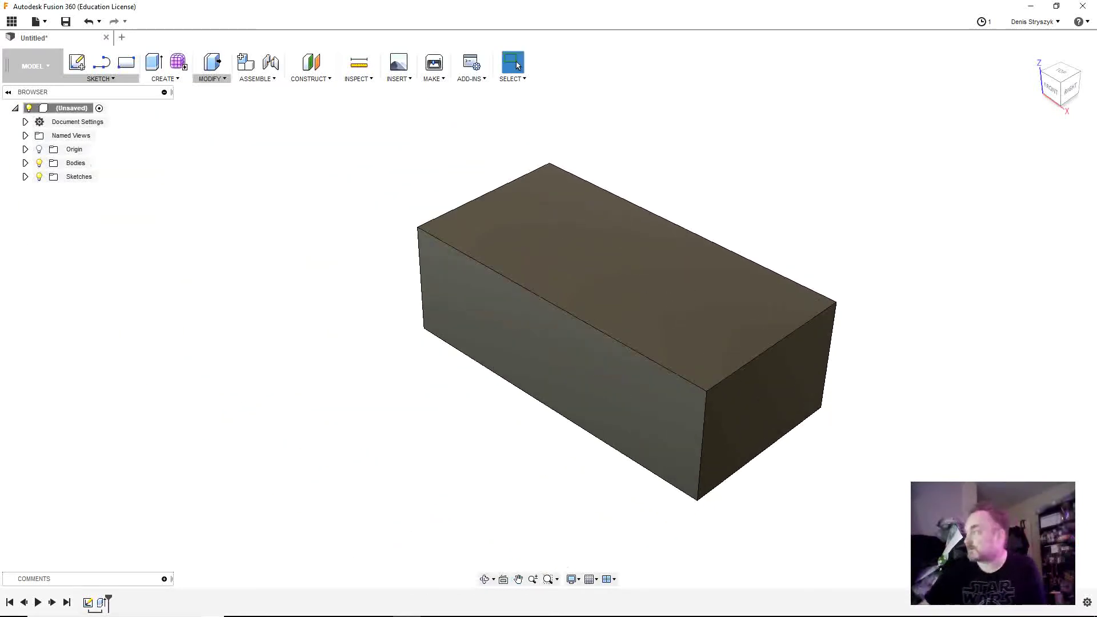
{"action": "key", "text": "F6"}
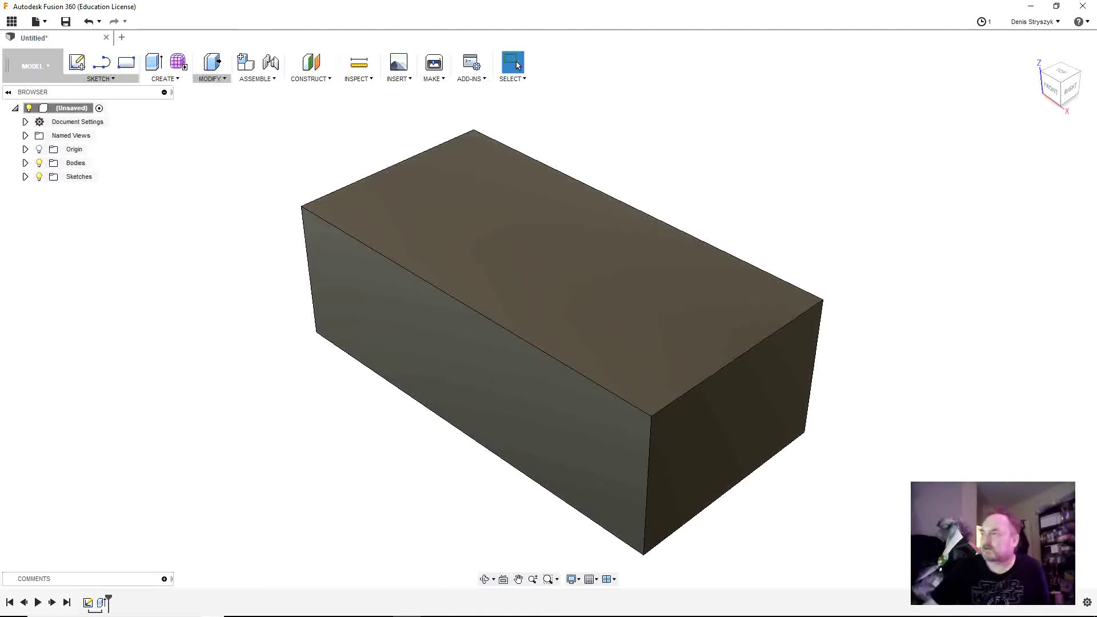
{"action": "left_click", "coordinate": [212, 79]}
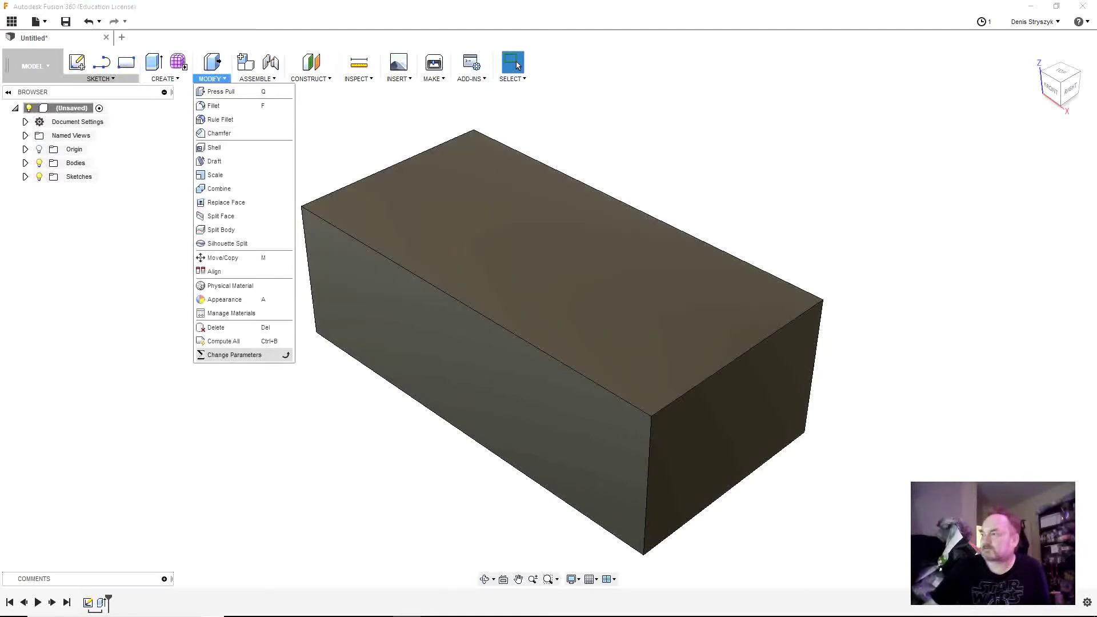
{"action": "left_click", "coordinate": [236, 355]}
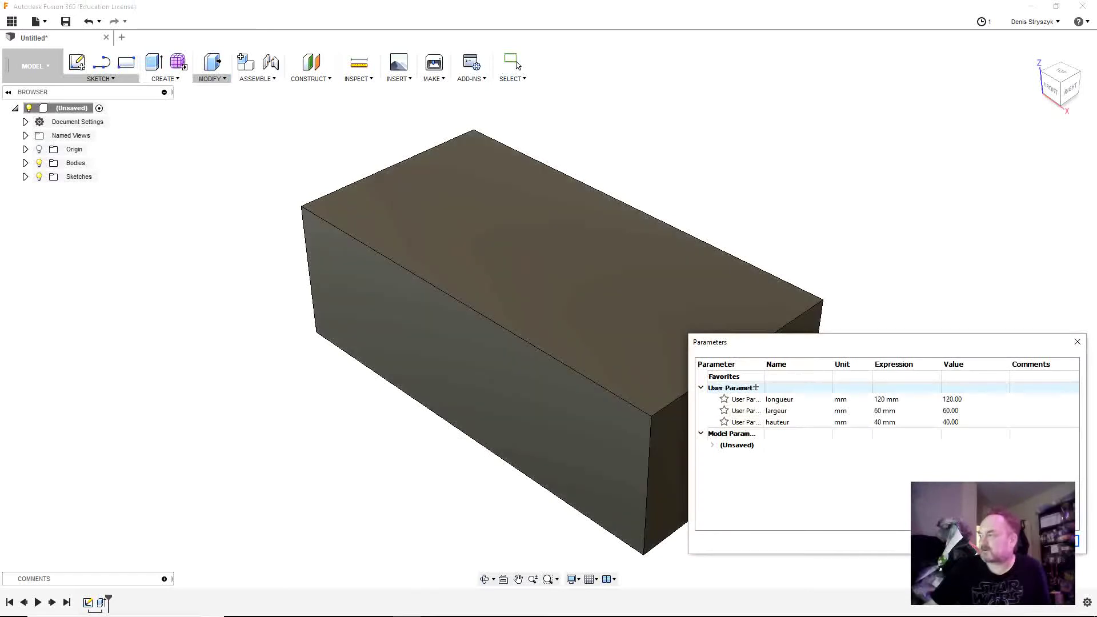
{"action": "left_click", "coordinate": [756, 387]}
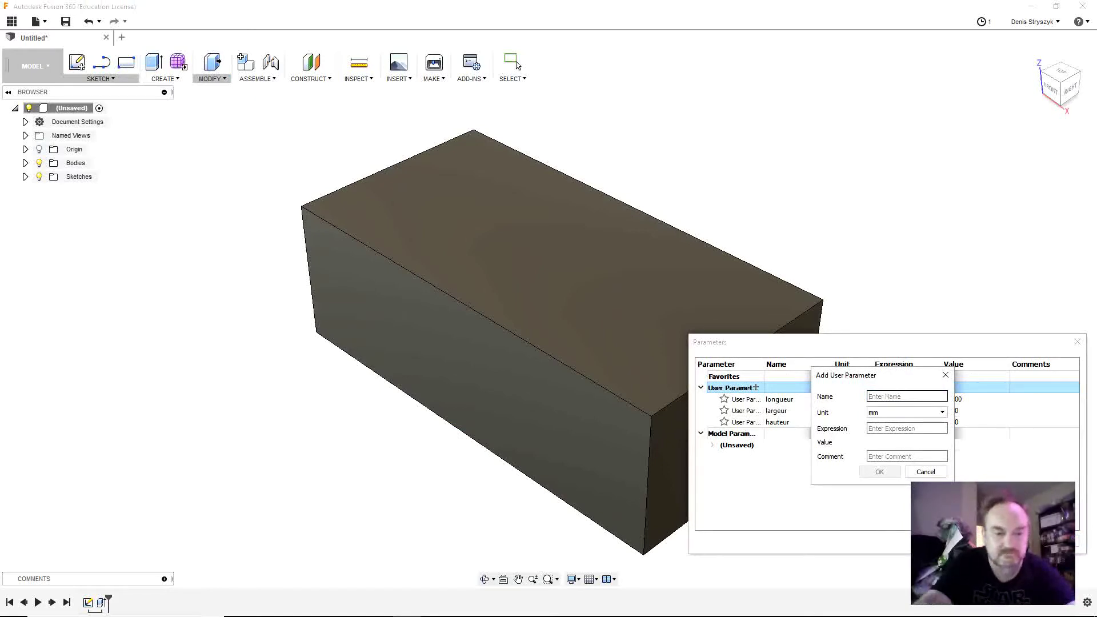
{"action": "type", "text": "epa"}
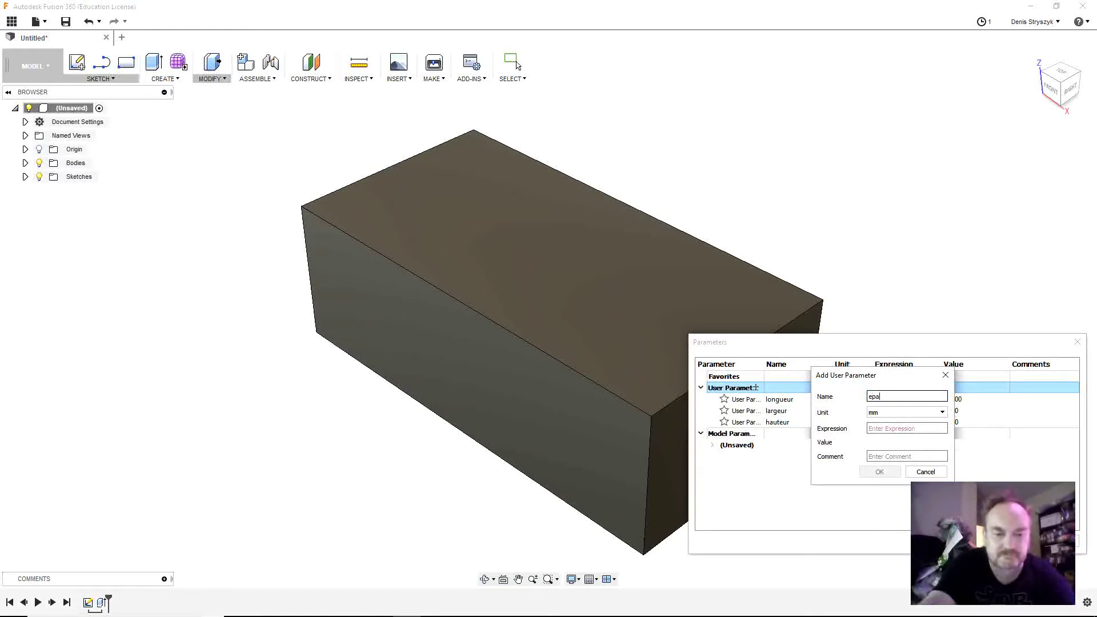
{"action": "type", "text": "isseur"}
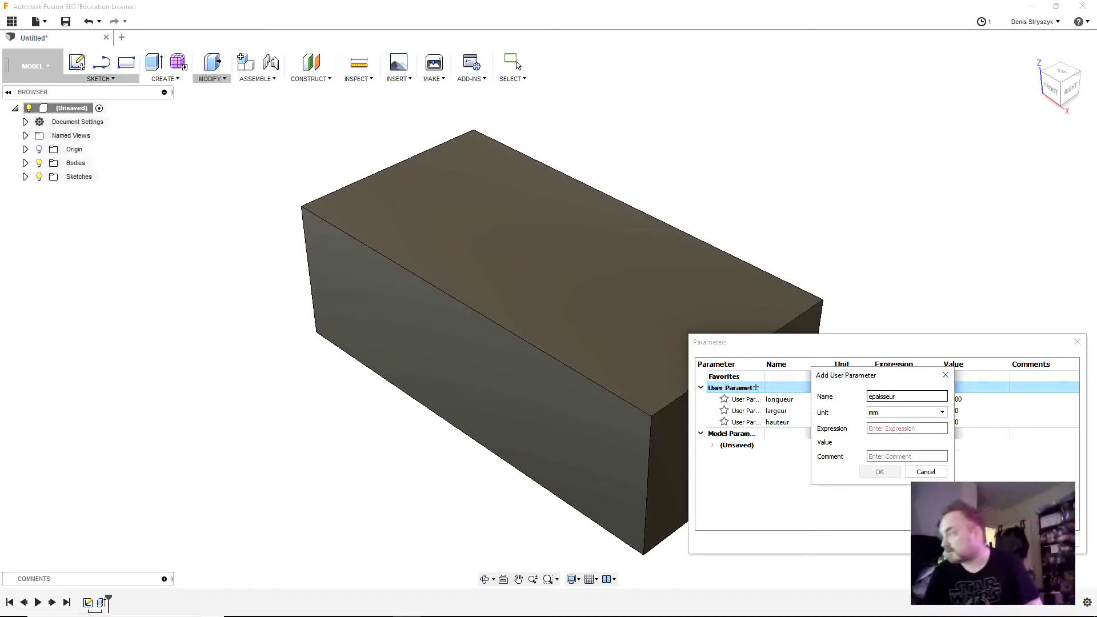
{"action": "left_click", "coordinate": [907, 428]}
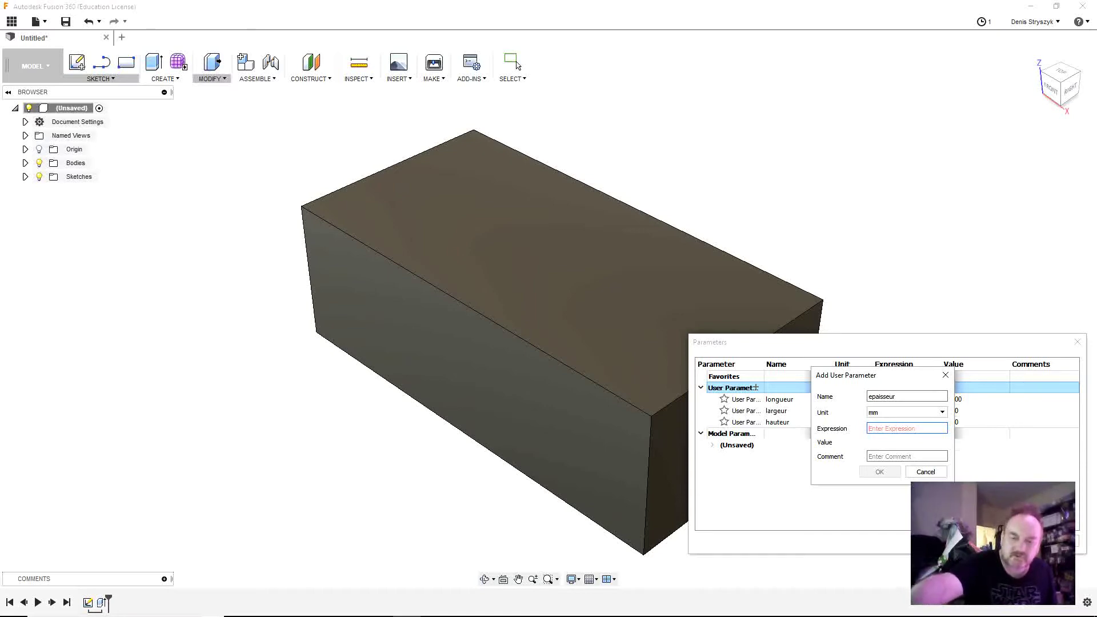
{"action": "type", "text": "1"}
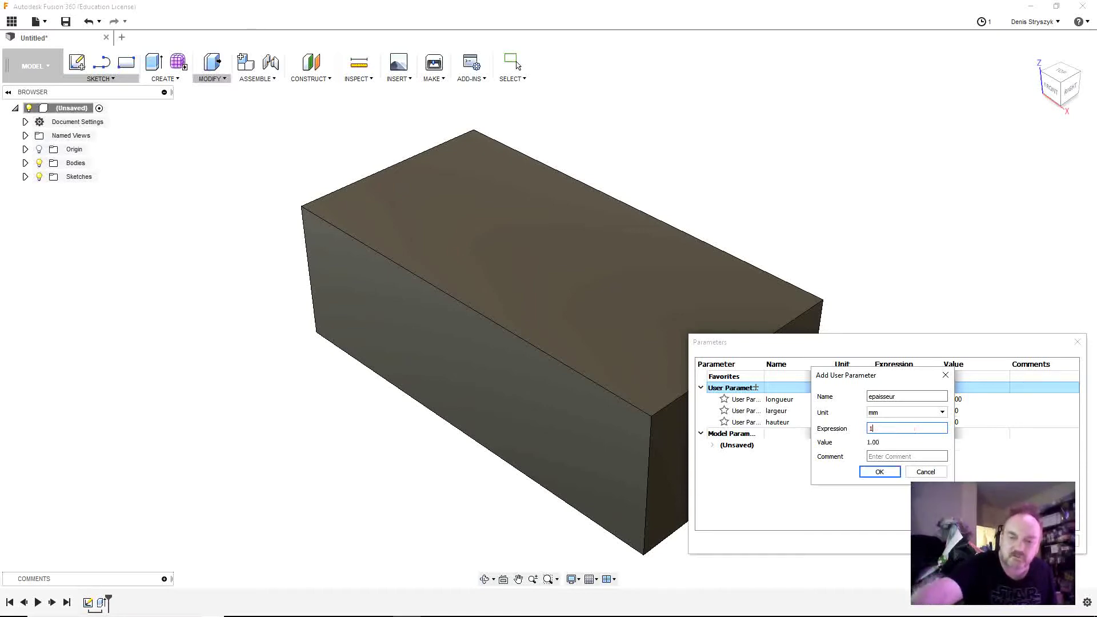
{"action": "type", "text": ".2"}
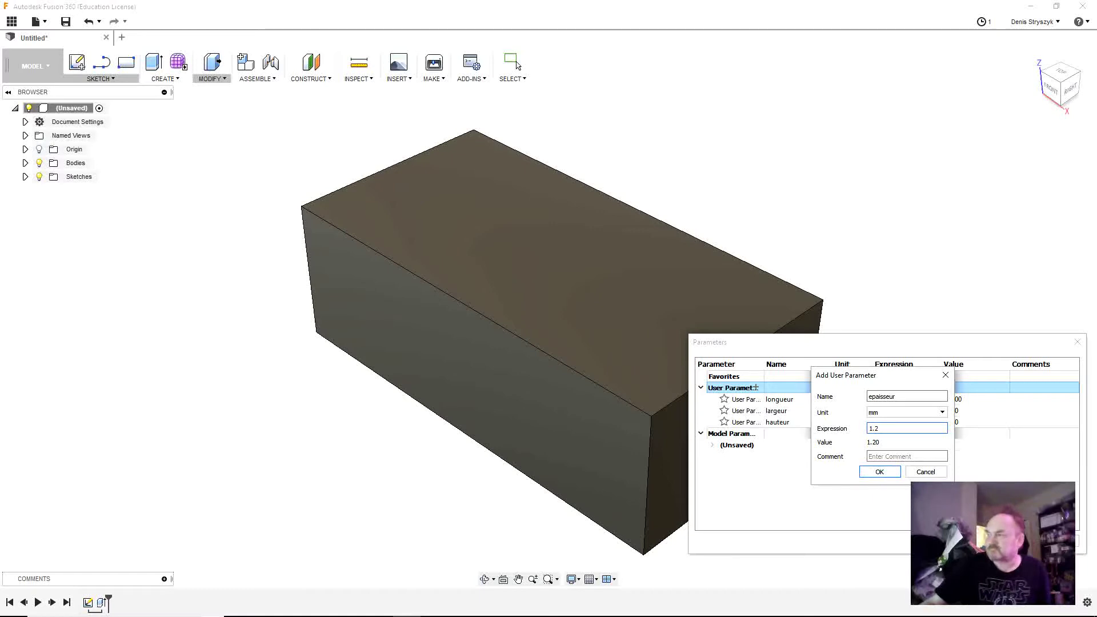
{"action": "key", "text": "Return"}
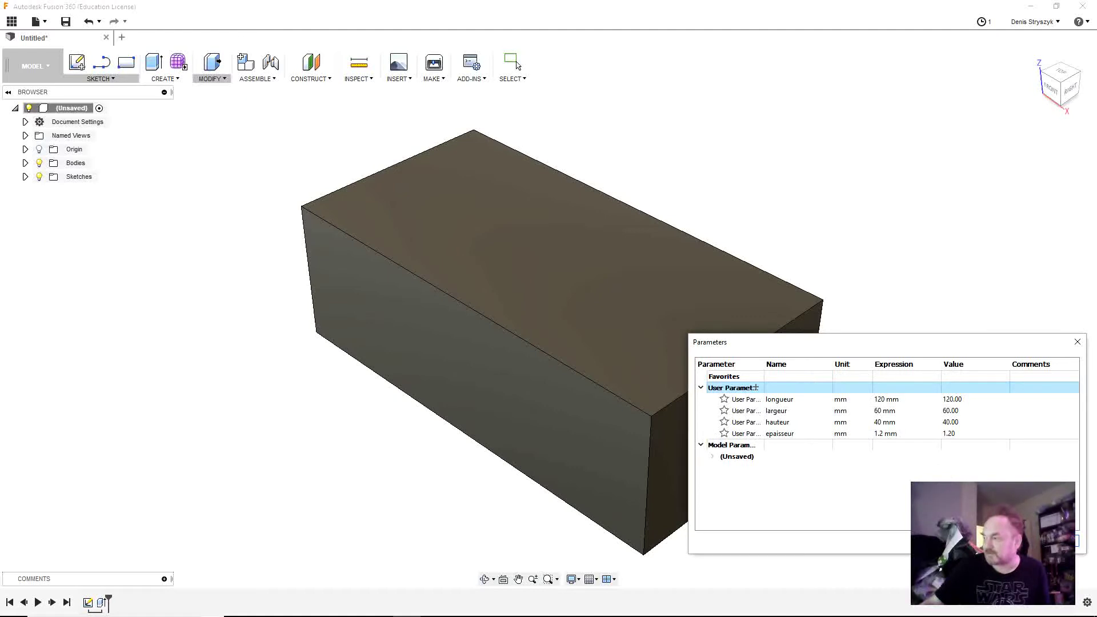
{"action": "left_click", "coordinate": [1057, 541]}
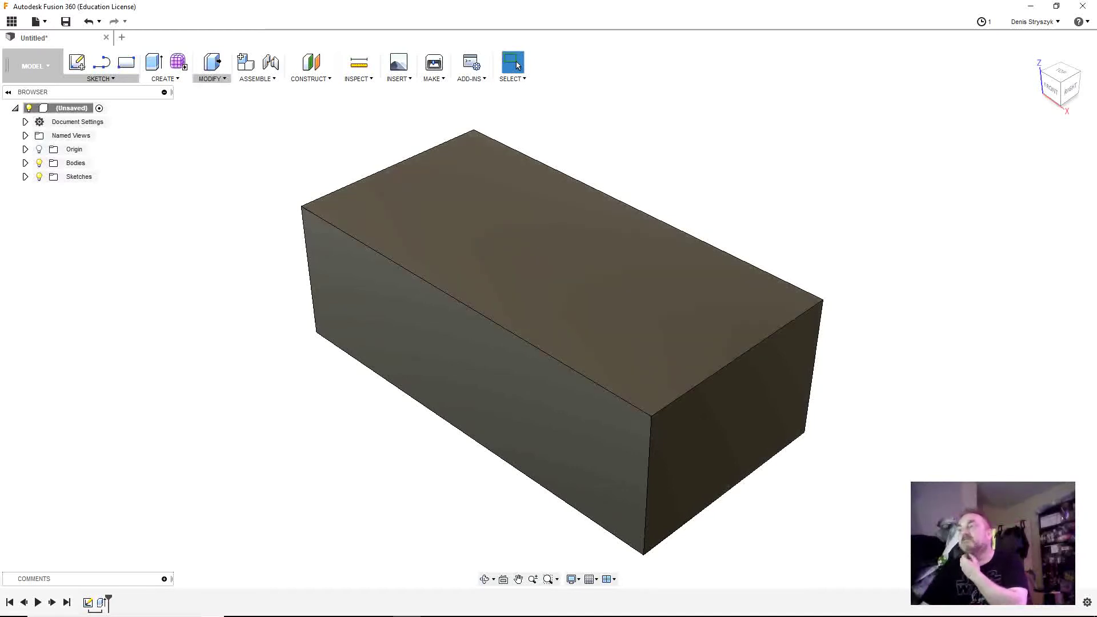
Shell the box by removing its top face, with the user parameter epaisseur as the wall thickness
{"action": "left_click", "coordinate": [212, 79]}
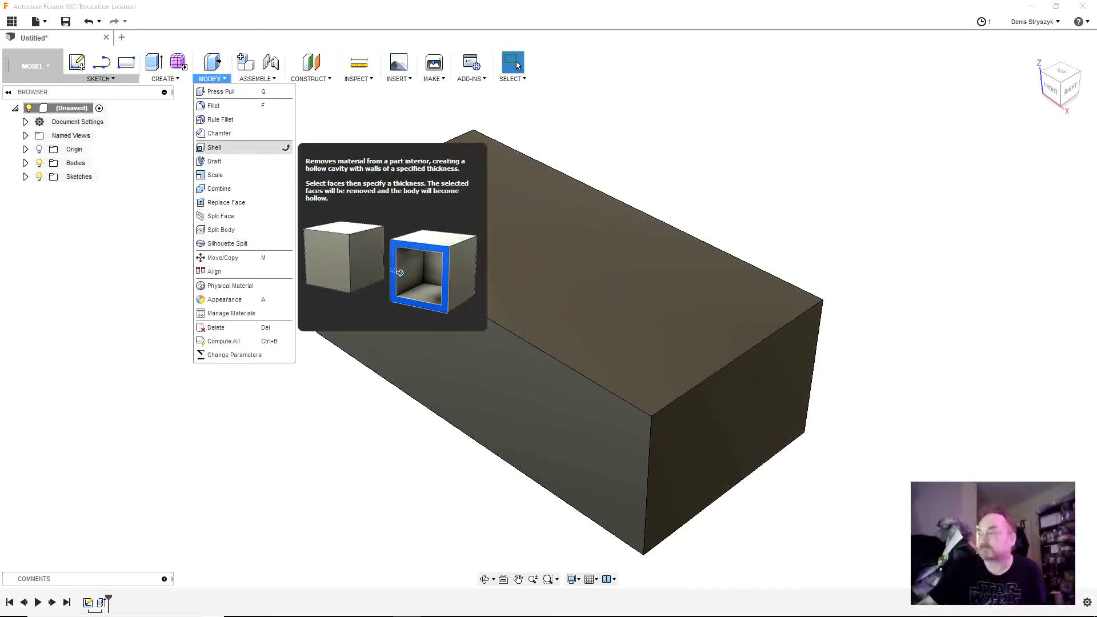
{"action": "left_click", "coordinate": [285, 147]}
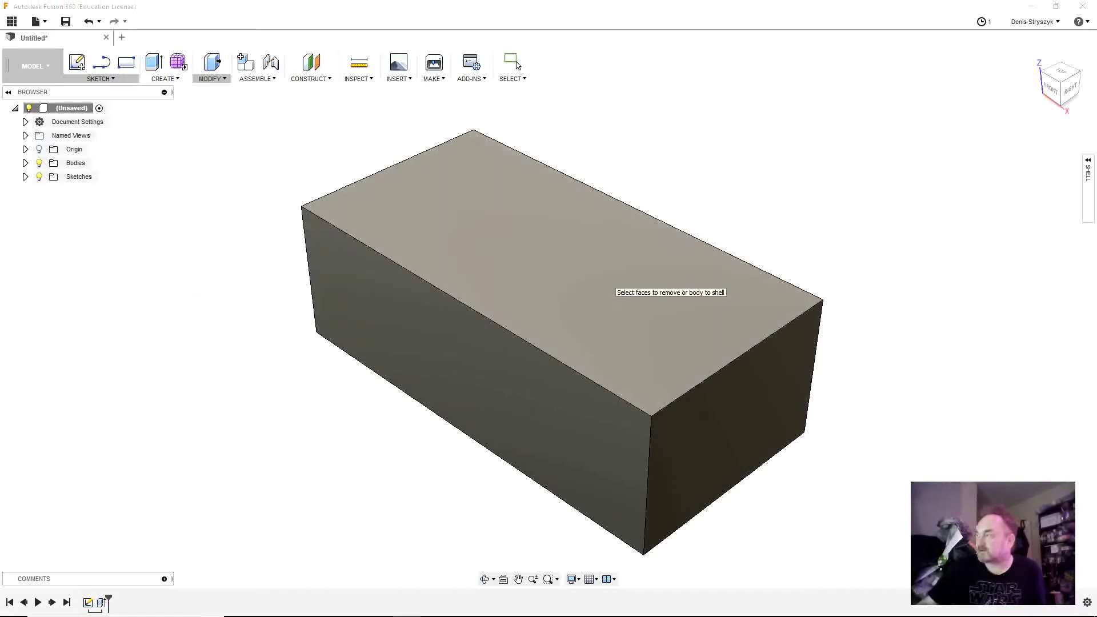
{"action": "left_click", "coordinate": [400, 166]}
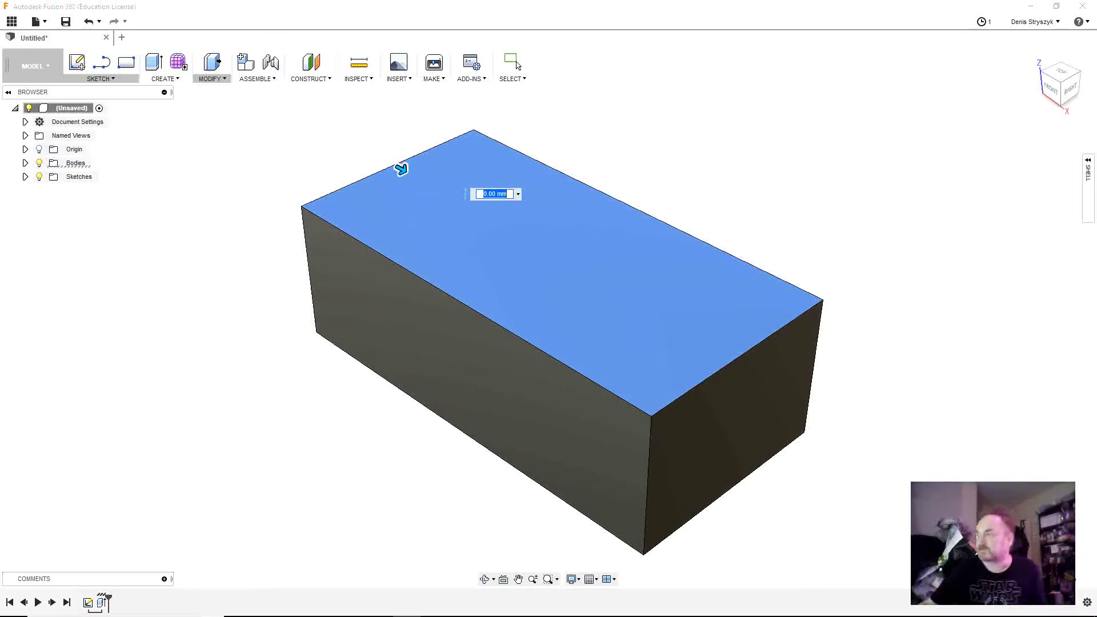
{"action": "left_click_drag", "start_coordinate": [401, 169], "coordinate": [438, 188]}
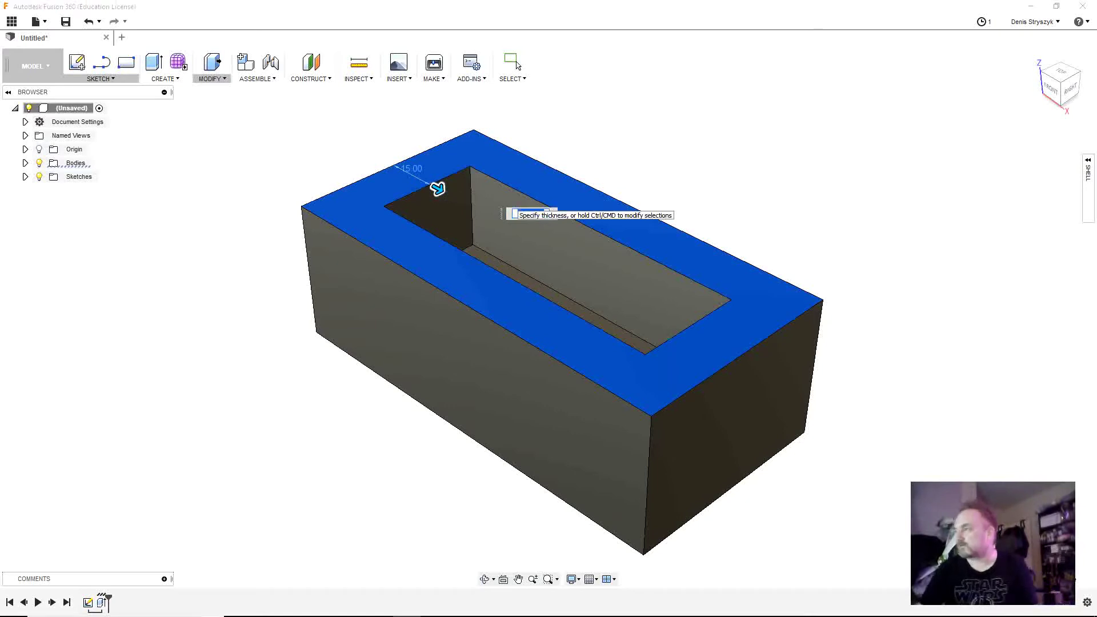
{"action": "type", "text": "e"}
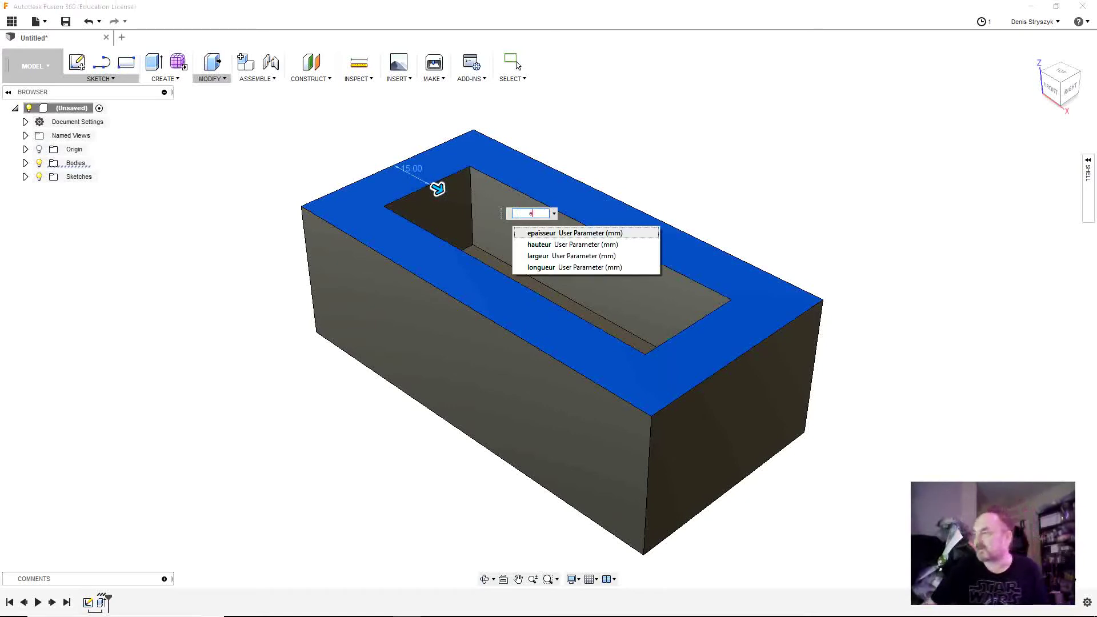
{"action": "key", "text": "Return"}
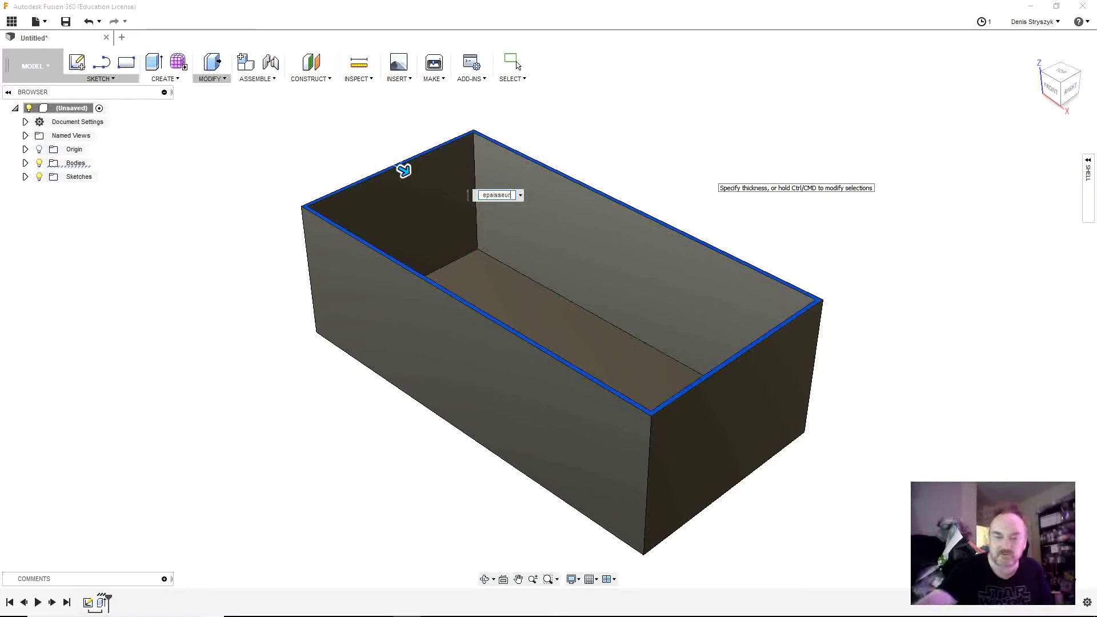
{"action": "key", "text": "Return"}
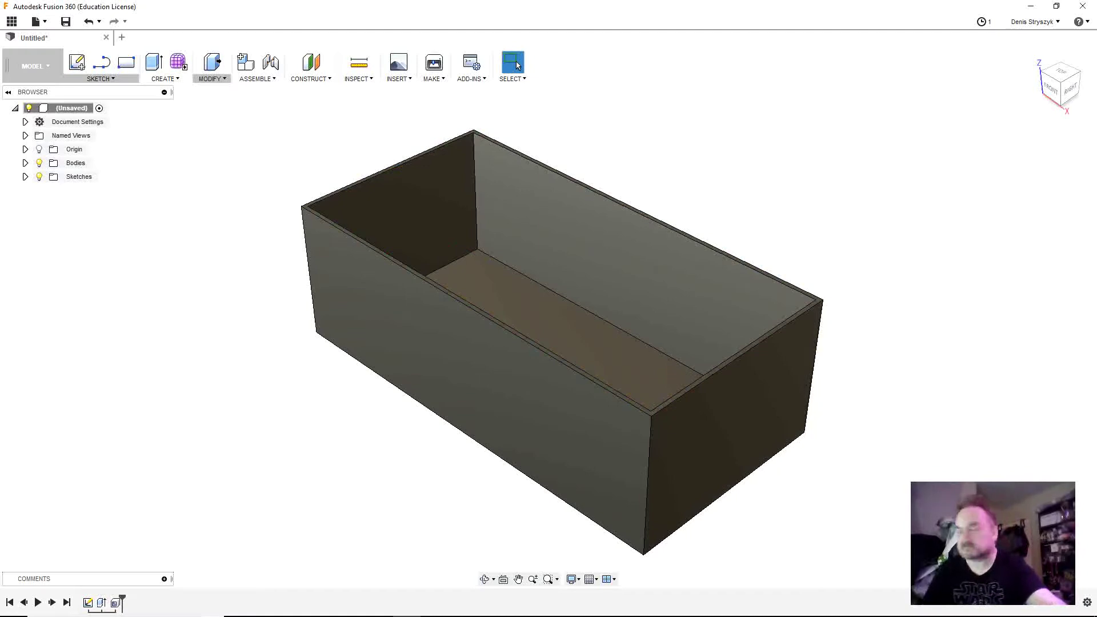
Inspect the hollow box's walls and floor with a temporary Section Analysis offset -25 mm from the short end face
{"action": "middle_click_drag", "start_coordinate": [549, 343], "coordinate": [640, 320], "text": "shift"}
{"action": "middle_click_drag", "start_coordinate": [600, 274], "coordinate": [577, 366], "text": "shift"}
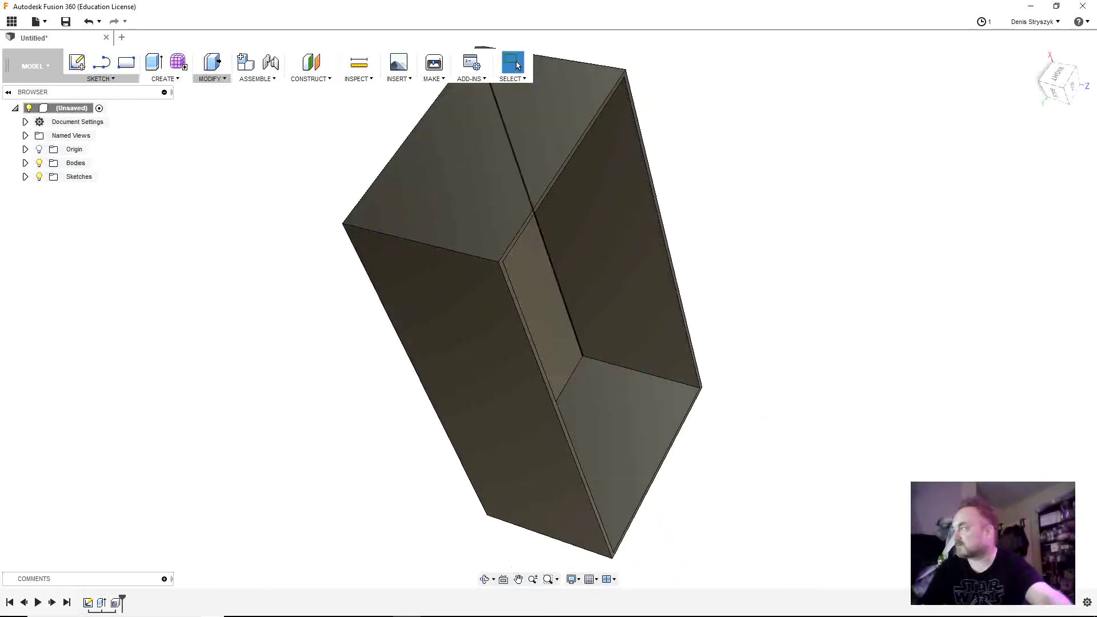
{"action": "left_click", "coordinate": [1035, 57]}
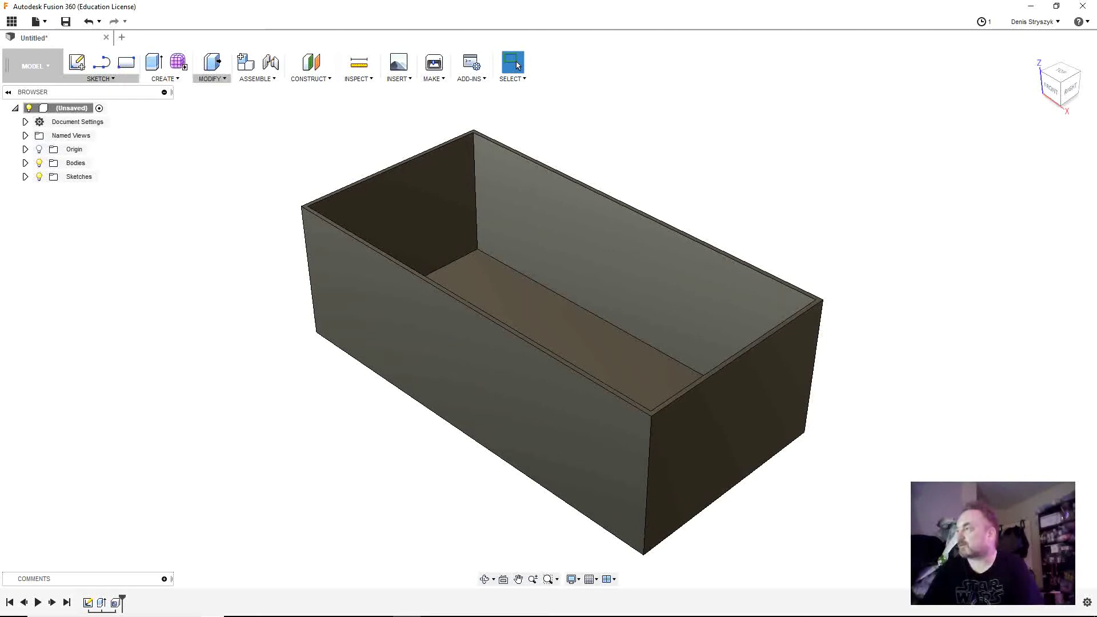
{"action": "left_click", "coordinate": [359, 78]}
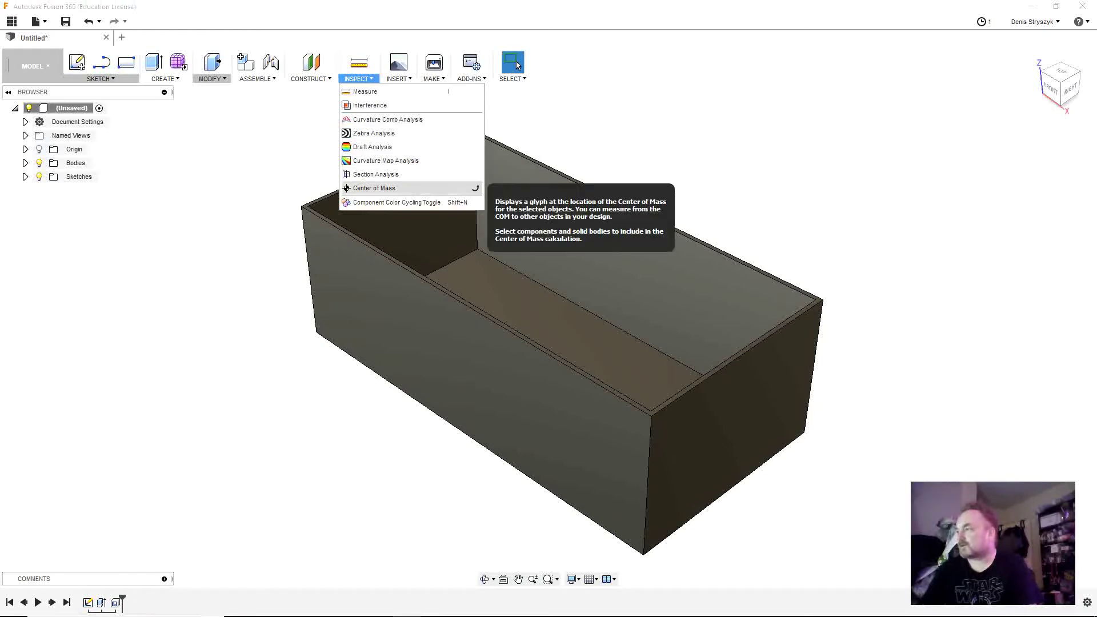
{"action": "left_click", "coordinate": [375, 174]}
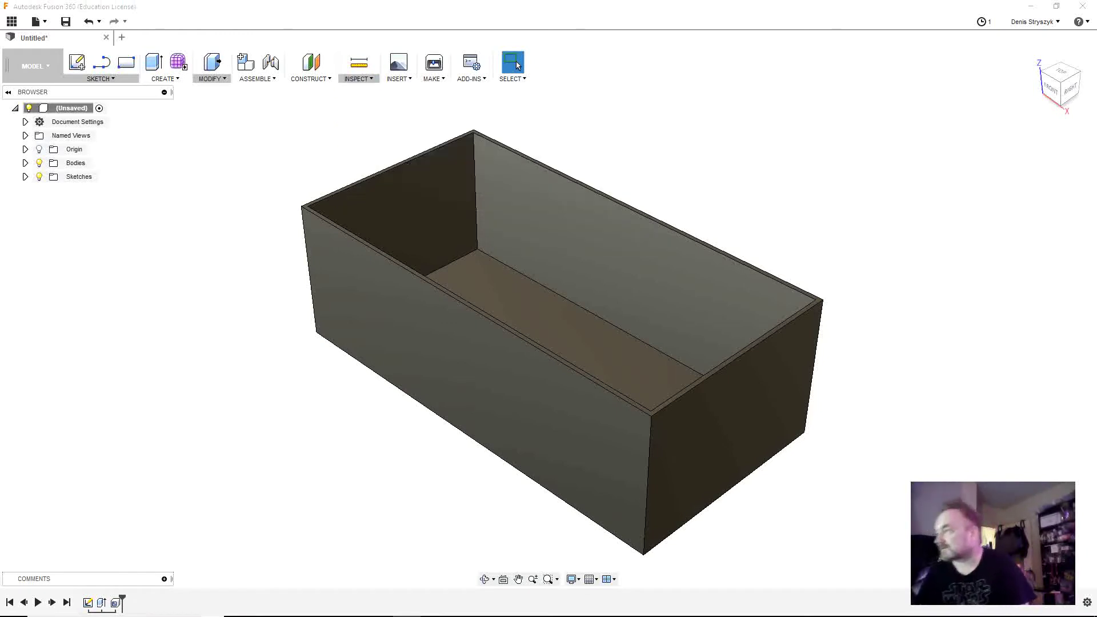
{"action": "left_click", "coordinate": [744, 418]}
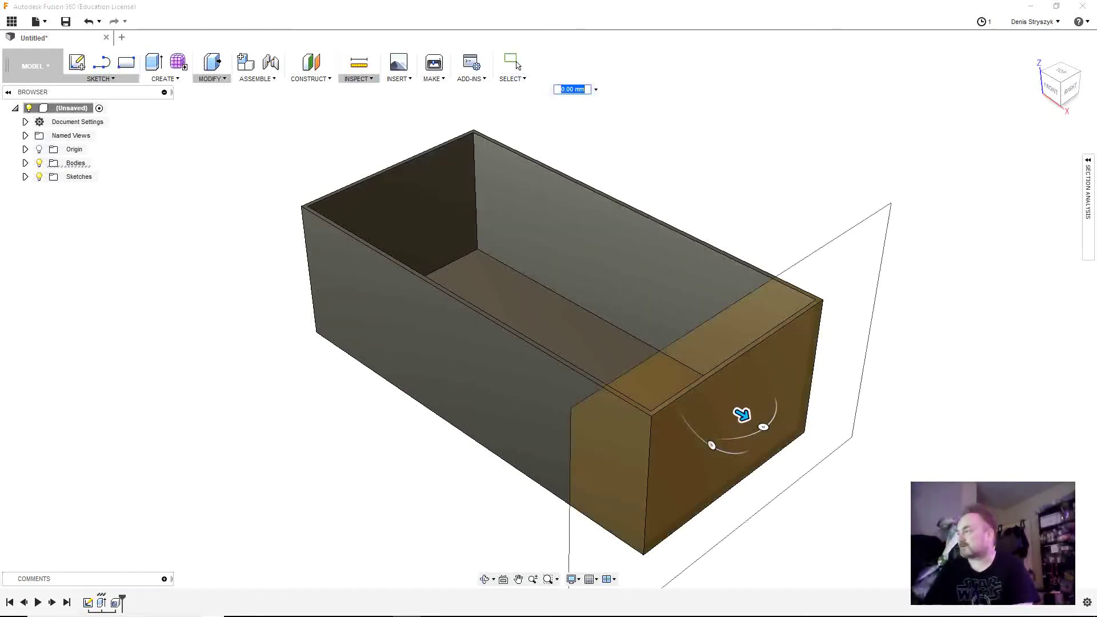
{"action": "left_click_drag", "start_coordinate": [743, 416], "coordinate": [651, 359]}
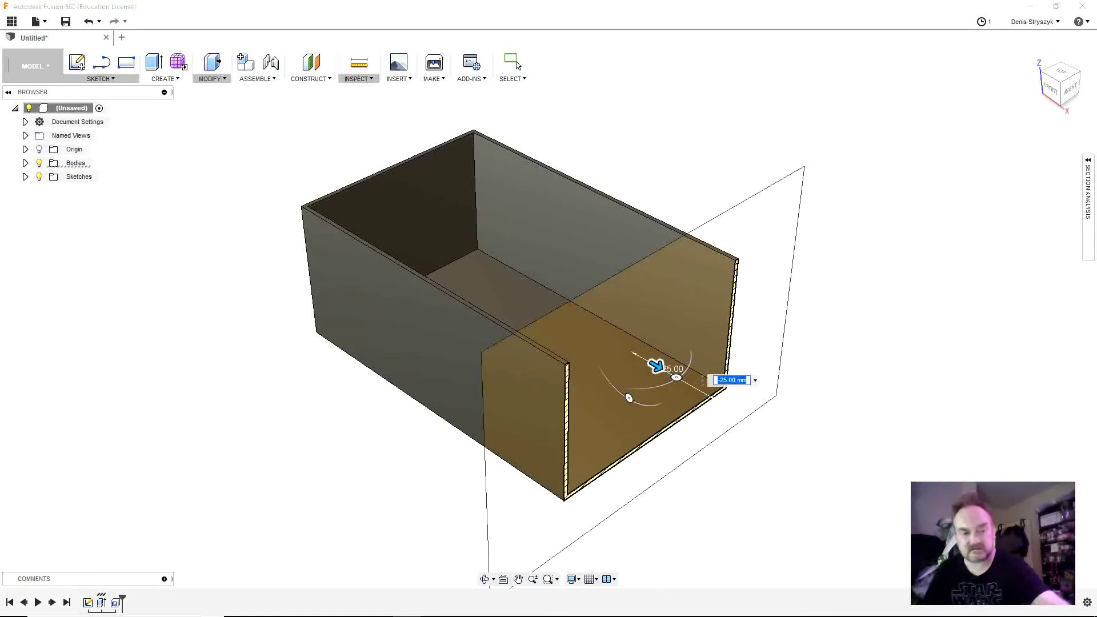
{"action": "middle_click_drag", "start_coordinate": [789, 389], "coordinate": [600, 353], "text": "shift"}
{"action": "scroll", "coordinate": [600, 352], "scroll_direction": "down", "scroll_amount": 2}
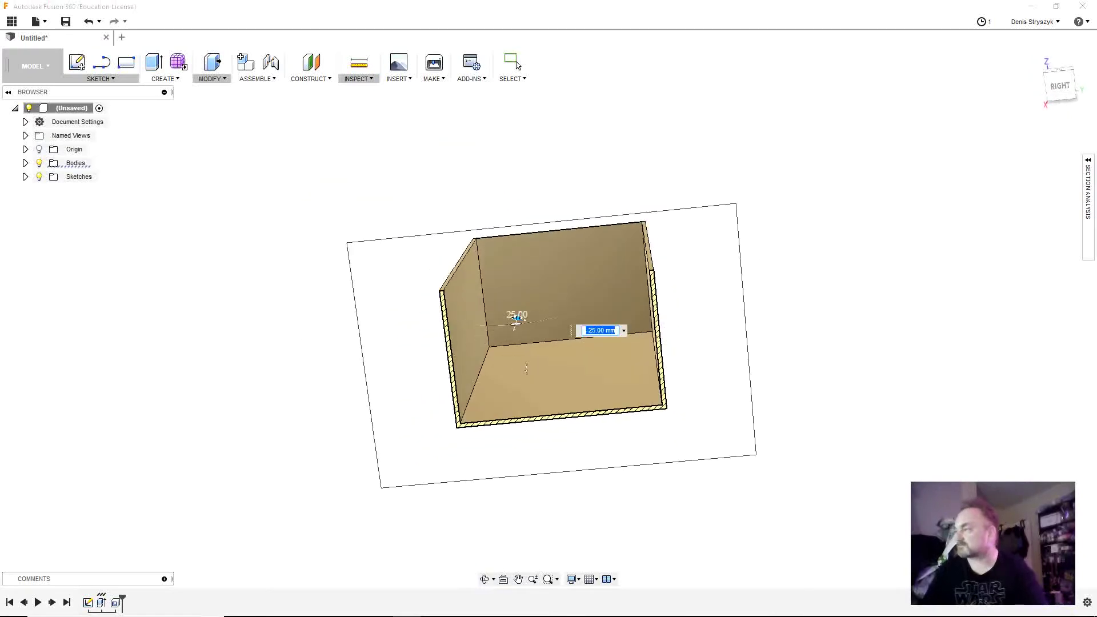
{"action": "scroll", "coordinate": [600, 353], "scroll_direction": "up", "scroll_amount": 4}
{"action": "scroll", "coordinate": [578, 349], "scroll_direction": "up", "scroll_amount": 2}
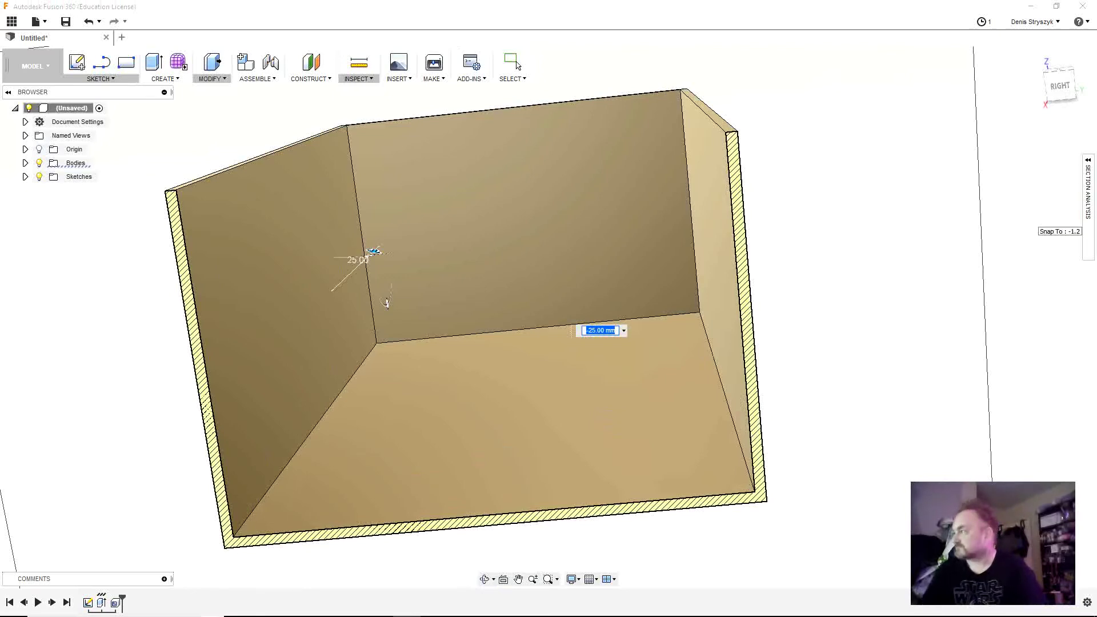
{"action": "scroll", "coordinate": [1029, 223], "scroll_direction": "up", "scroll_amount": 2}
{"action": "scroll", "coordinate": [1028, 225], "scroll_direction": "down", "scroll_amount": 6}
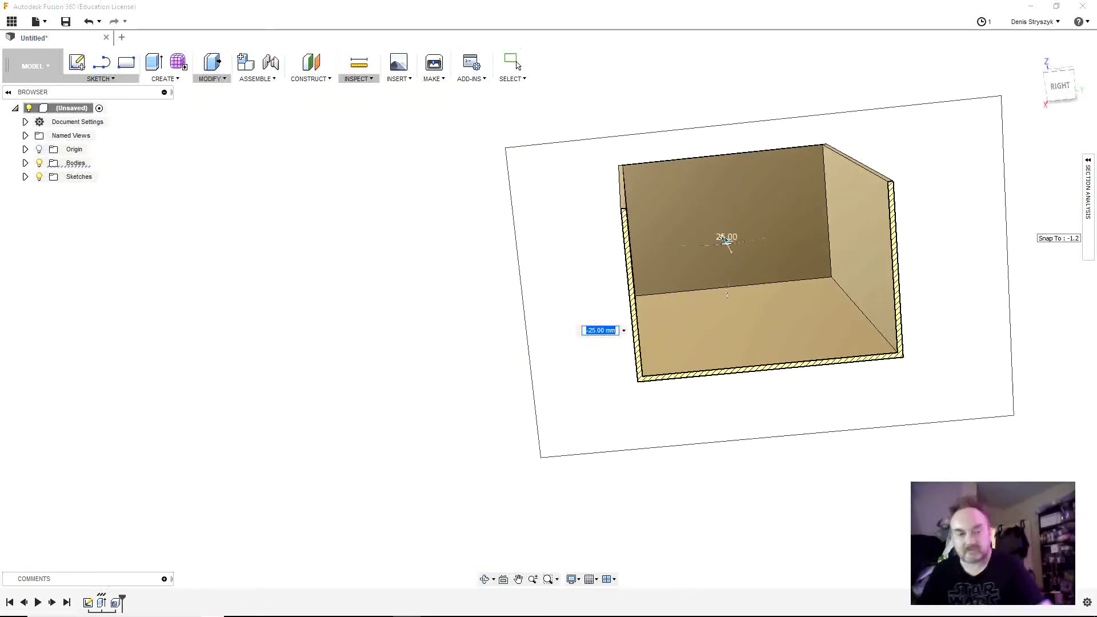
{"action": "key", "text": "Escape"}
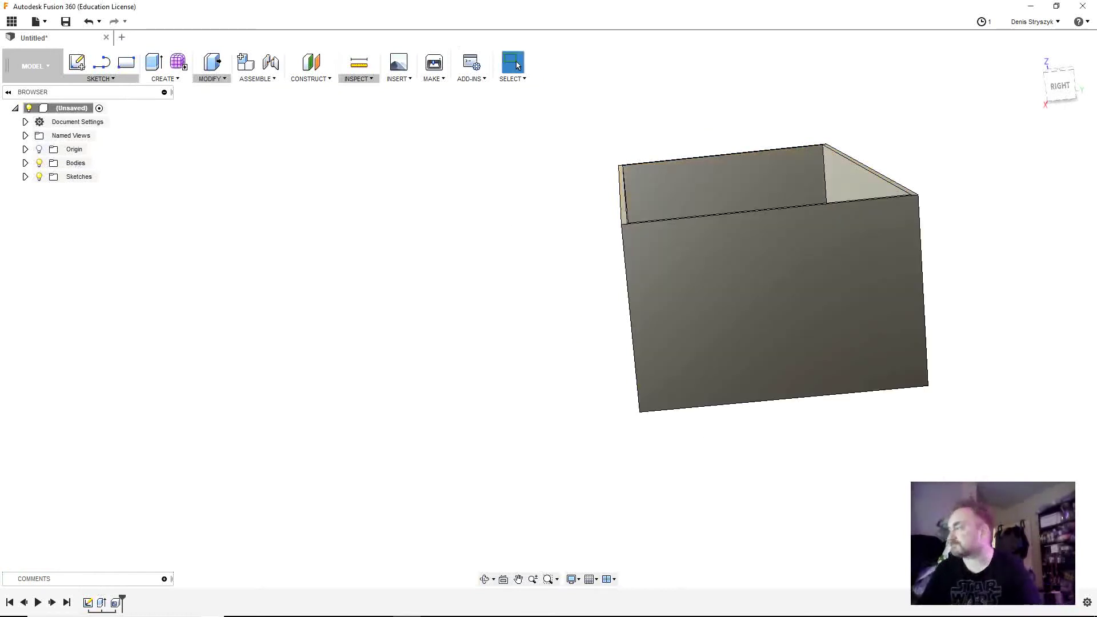
Set the user parameter longueur to 80 mm
{"action": "middle_click_drag", "start_coordinate": [1028, 225], "coordinate": [848, 291]}
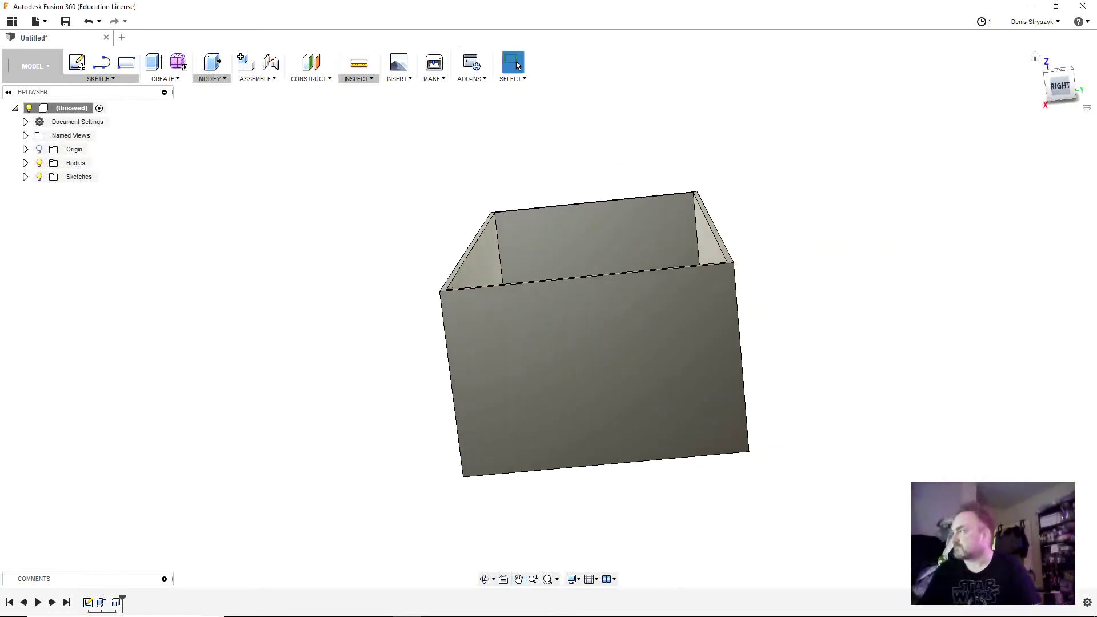
{"action": "left_click", "coordinate": [1035, 57]}
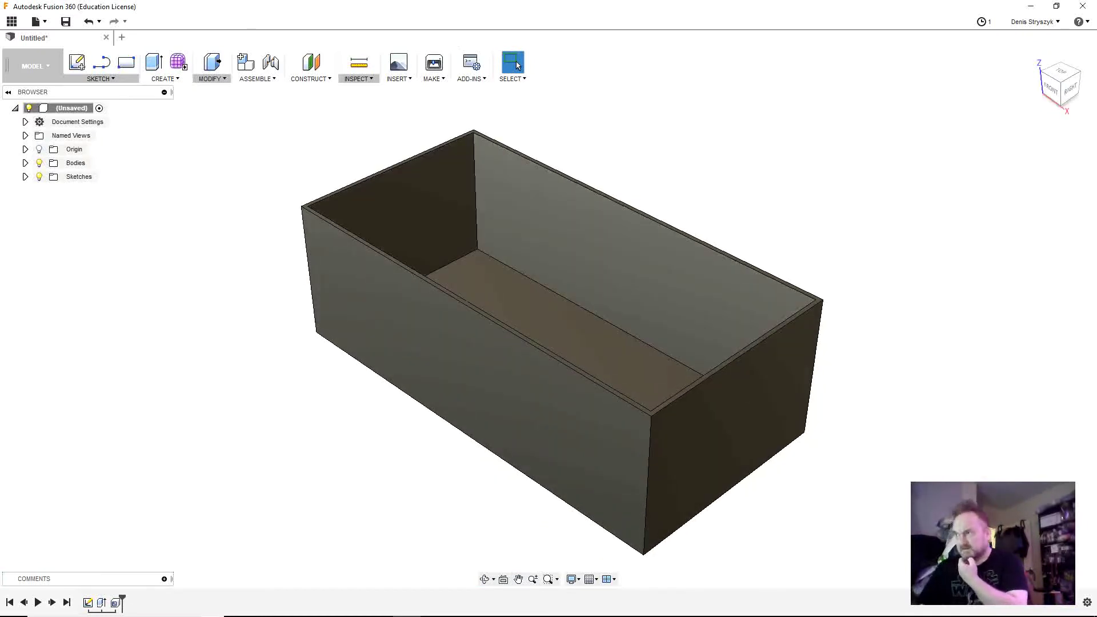
{"action": "left_click", "coordinate": [211, 78]}
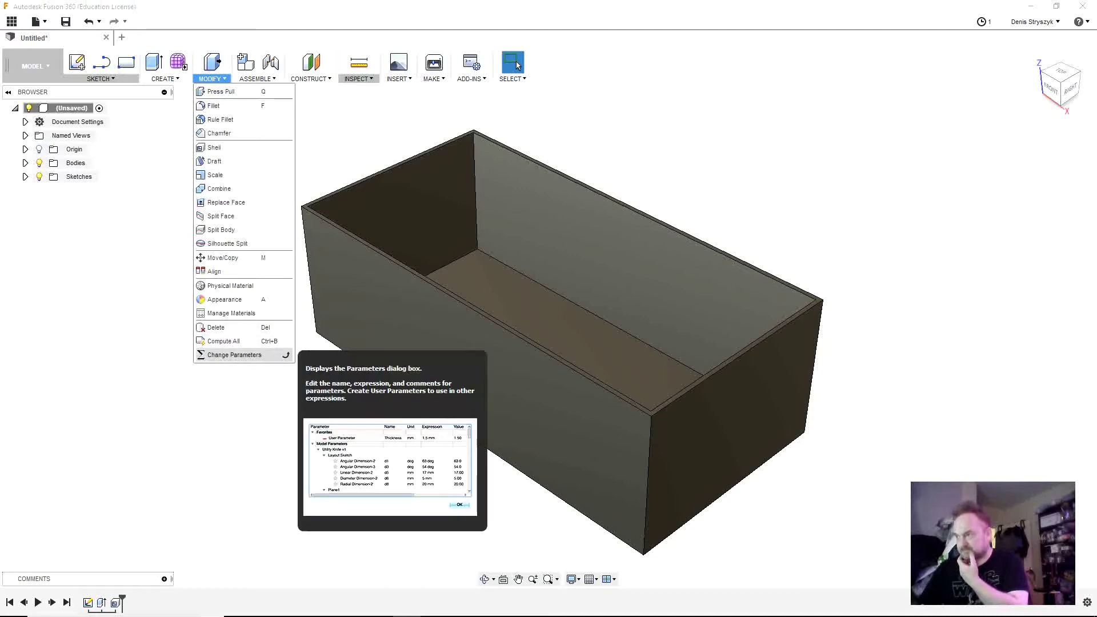
{"action": "left_click", "coordinate": [234, 355]}
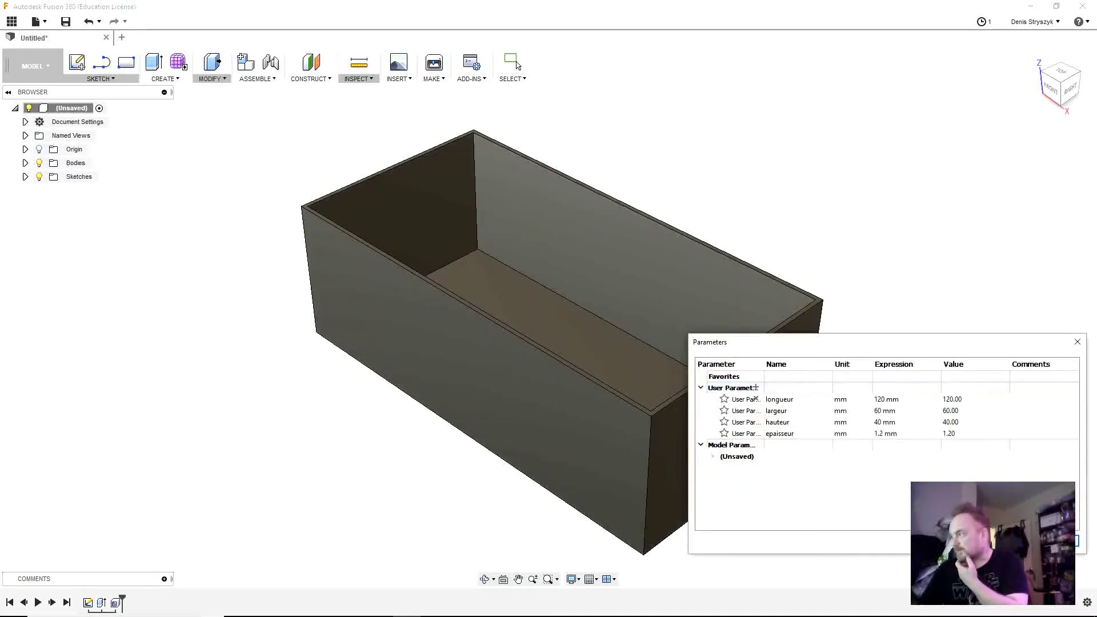
{"action": "left_click", "coordinate": [887, 399]}
{"action": "left_click_drag", "start_coordinate": [881, 400], "coordinate": [874, 399]}
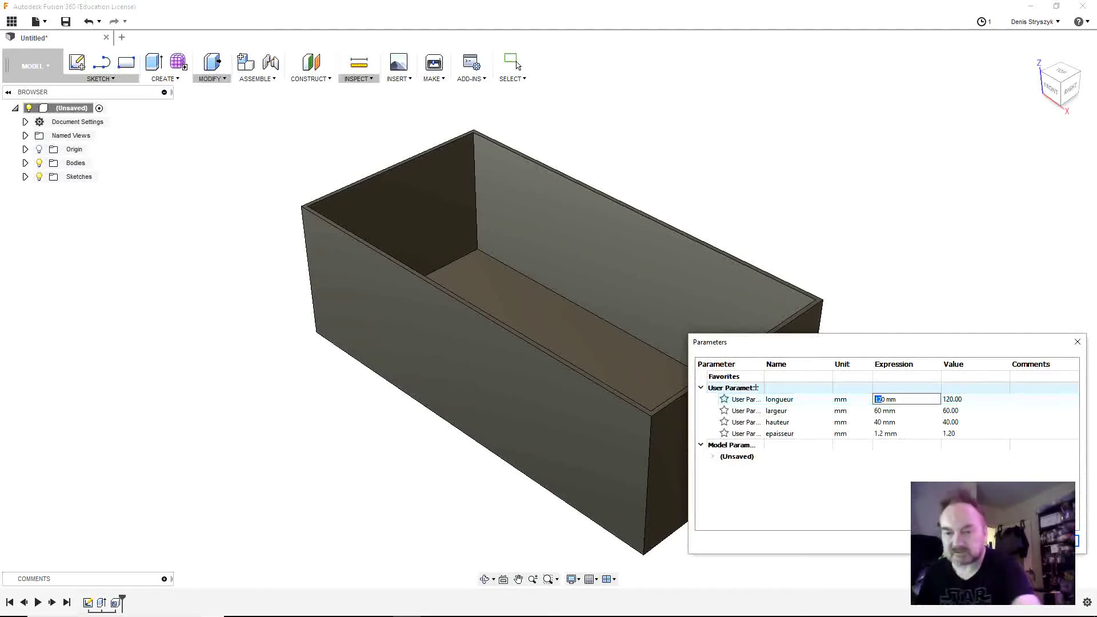
{"action": "type", "text": "8"}
{"action": "key", "text": "Tab"}
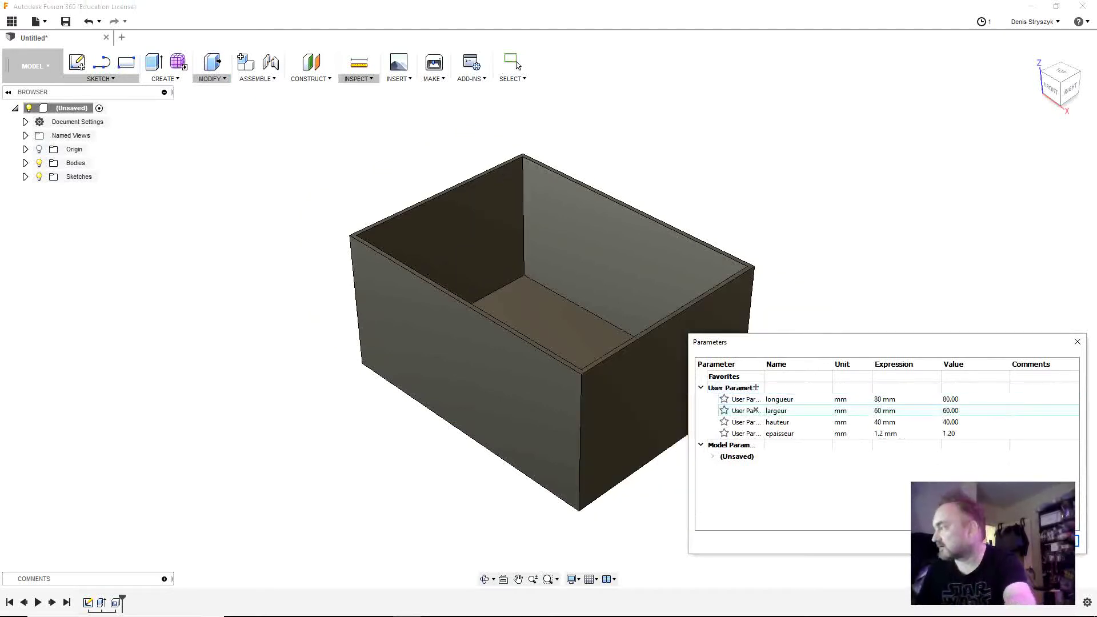
Set the user parameter largeur to 80 mm and hauteur to 30 mm
{"action": "key", "text": "Home"}
{"action": "key", "text": "shift+Right"}
{"action": "type", "text": "8"}
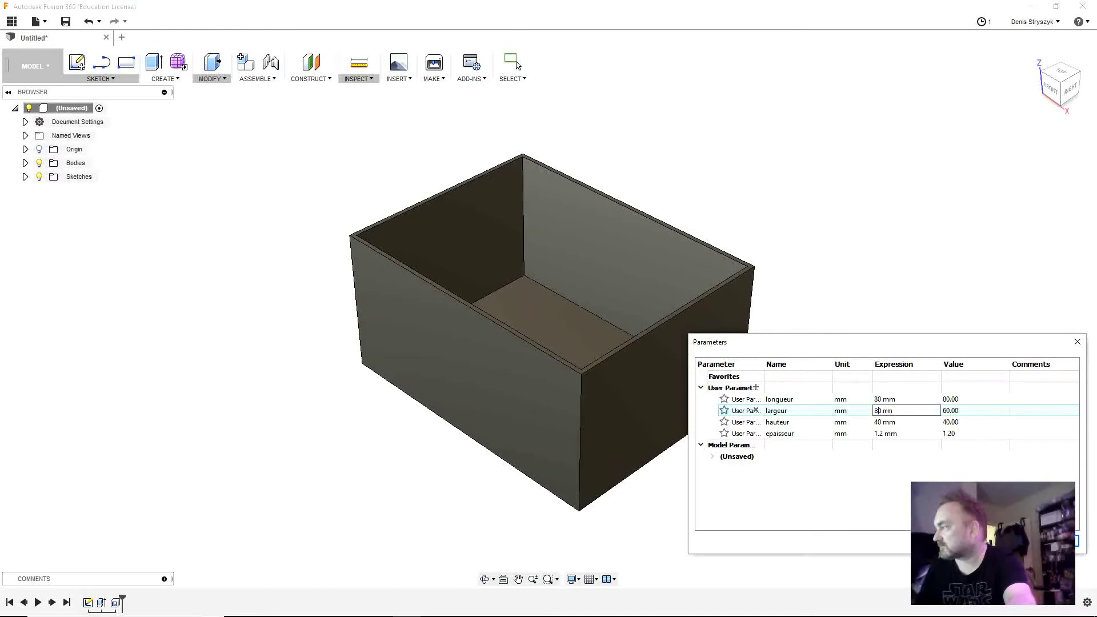
{"action": "key", "text": "Tab"}
{"action": "key", "text": "Home"}
{"action": "key", "text": "shift+Right"}
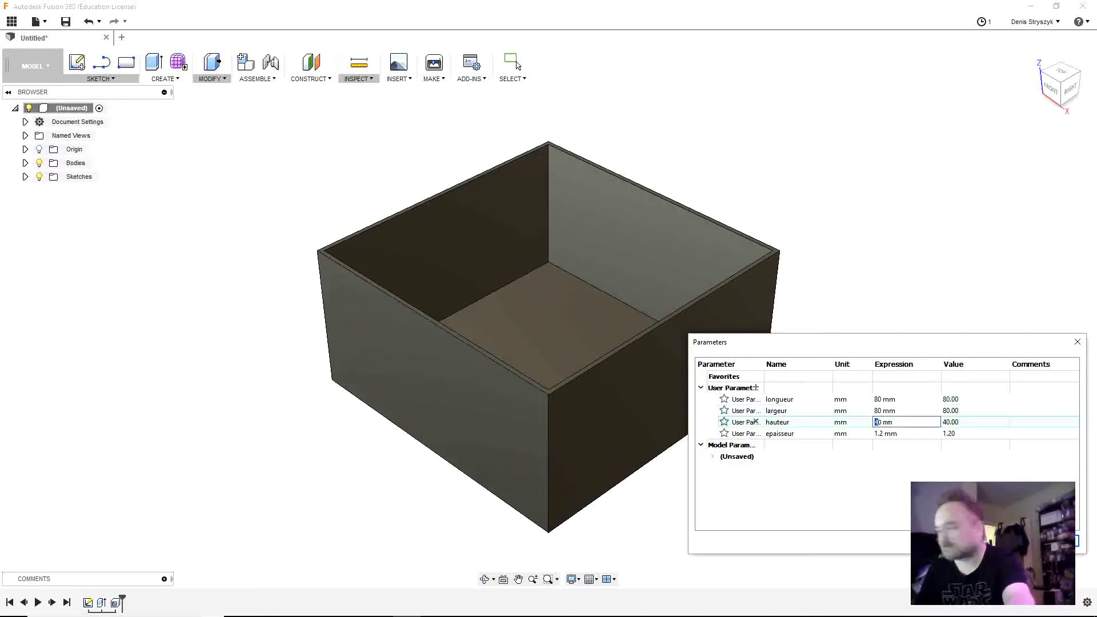
{"action": "type", "text": "3"}
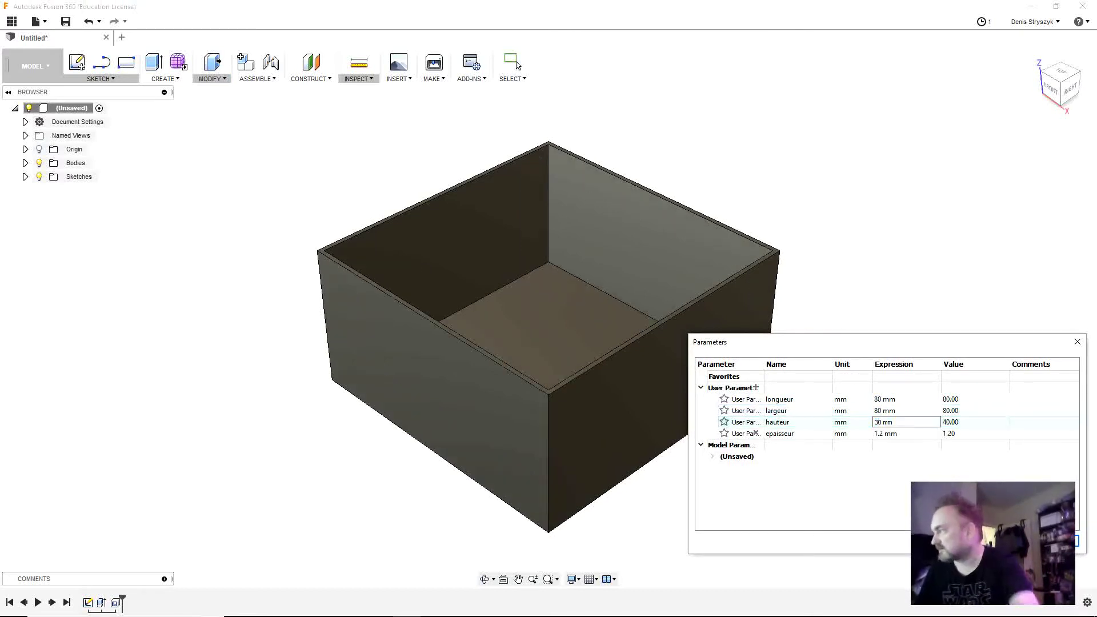
{"action": "key", "text": "Tab"}
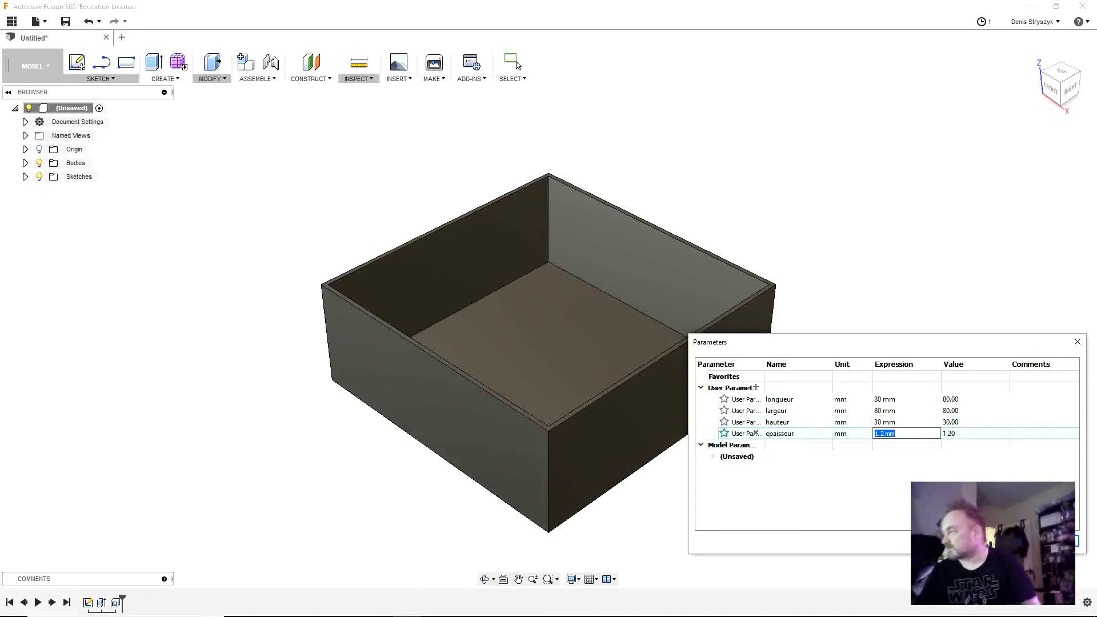
Set the user parameter largeur to 30 mm
{"action": "left_click", "coordinate": [886, 411]}
{"action": "left_click", "coordinate": [877, 411]}
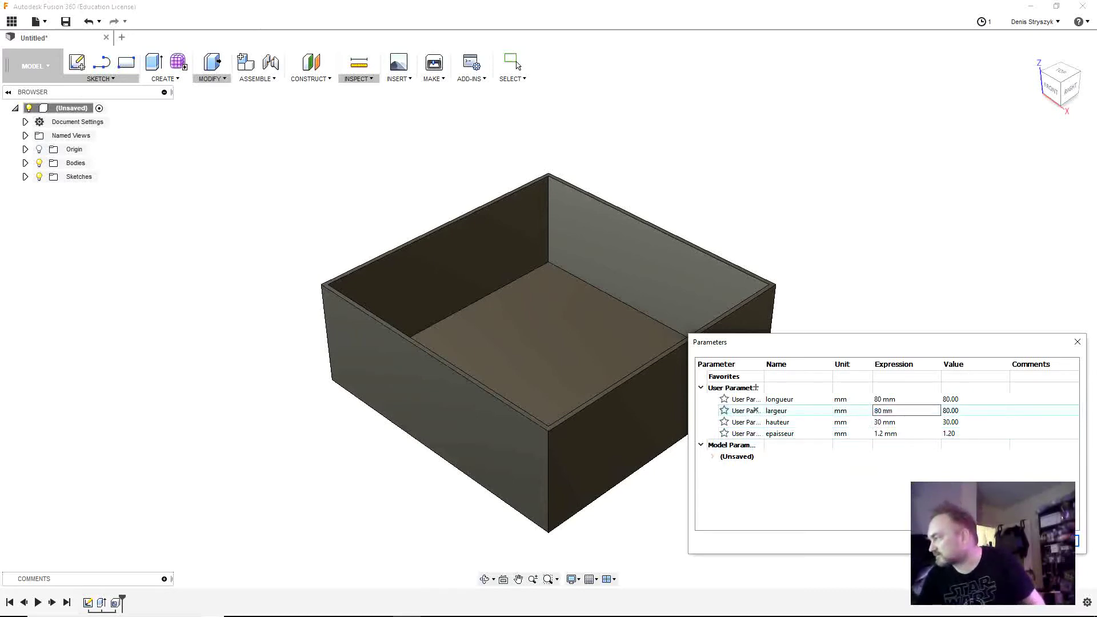
{"action": "left_click_drag", "start_coordinate": [879, 411], "coordinate": [875, 411]}
{"action": "type", "text": "3"}
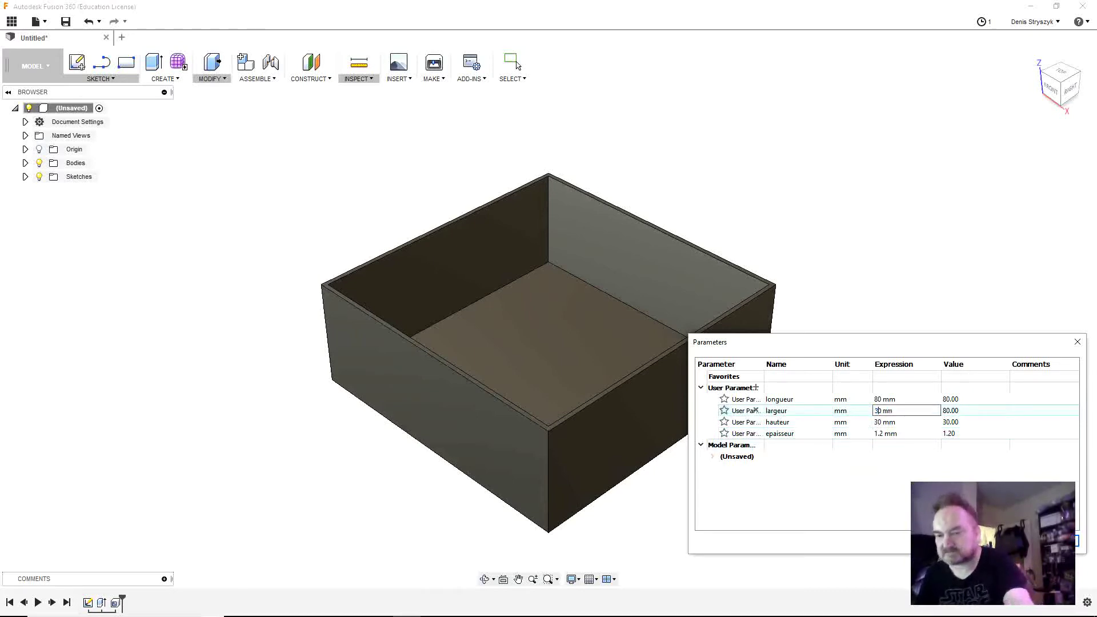
{"action": "key", "text": "Tab"}
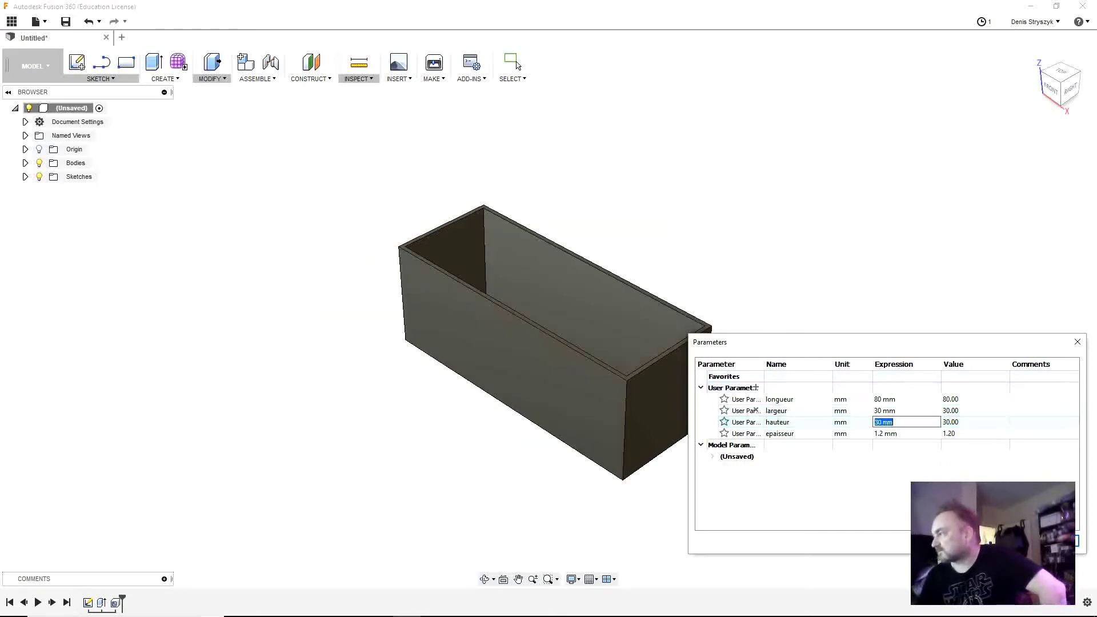
Set the user parameter largeur to 40 mm and close the parameter list
{"action": "left_click", "coordinate": [881, 411]}
{"action": "left_click", "coordinate": [881, 411]}
{"action": "left_click_drag", "start_coordinate": [880, 411], "coordinate": [875, 411]}
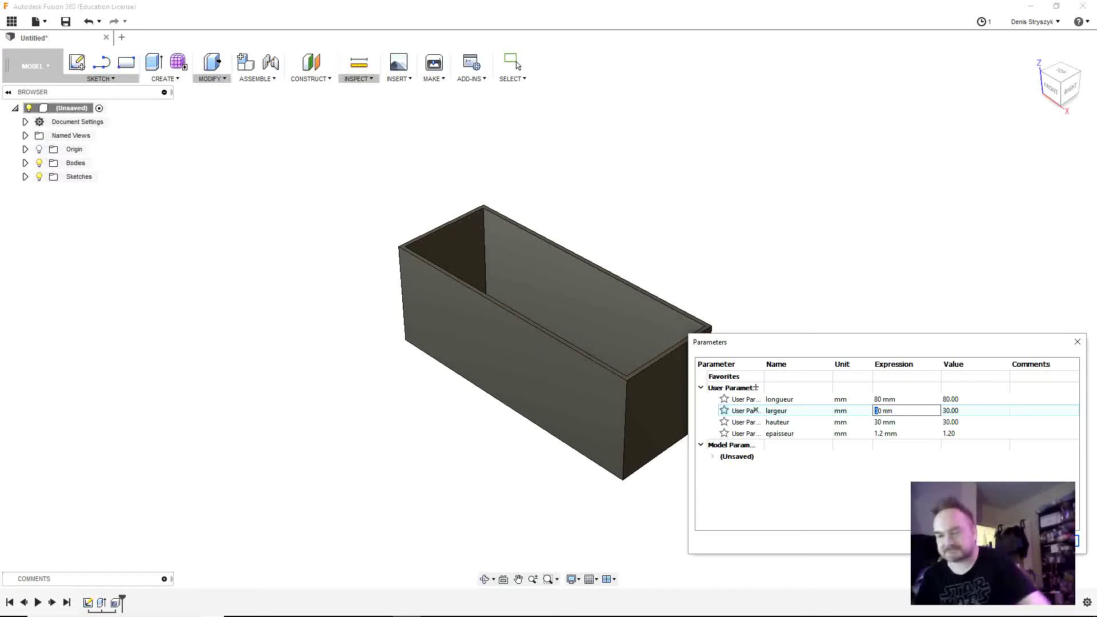
{"action": "type", "text": "4"}
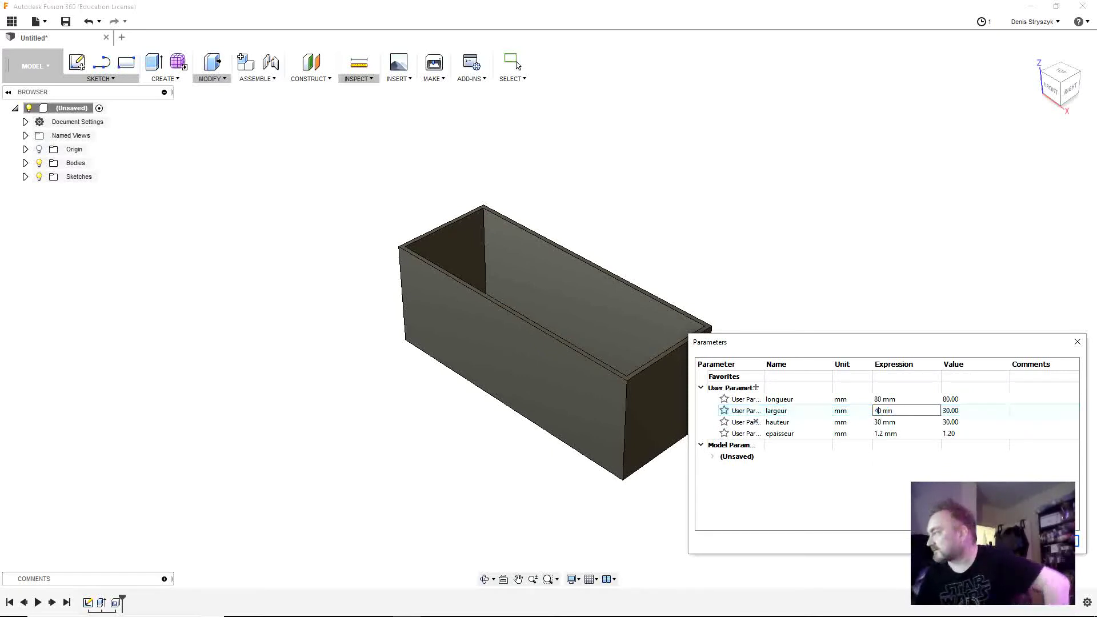
{"action": "key", "text": "Return"}
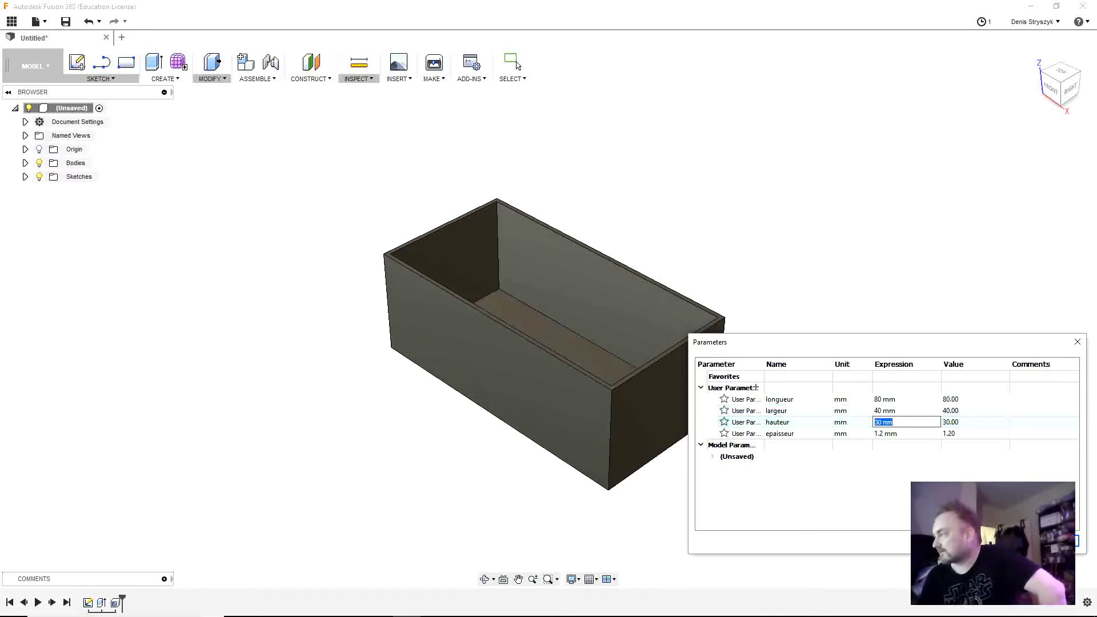
{"action": "key", "text": "Escape"}
{"action": "key", "text": "Escape"}
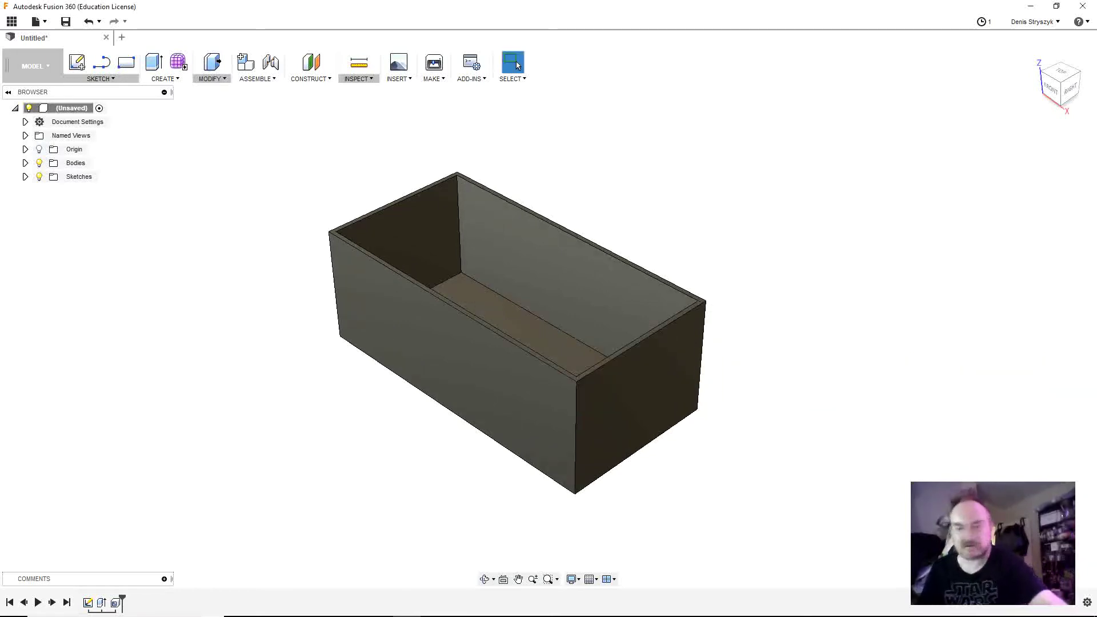
{"action": "middle_click_drag", "start_coordinate": [518, 65], "coordinate": [517, 65], "text": "shift"}
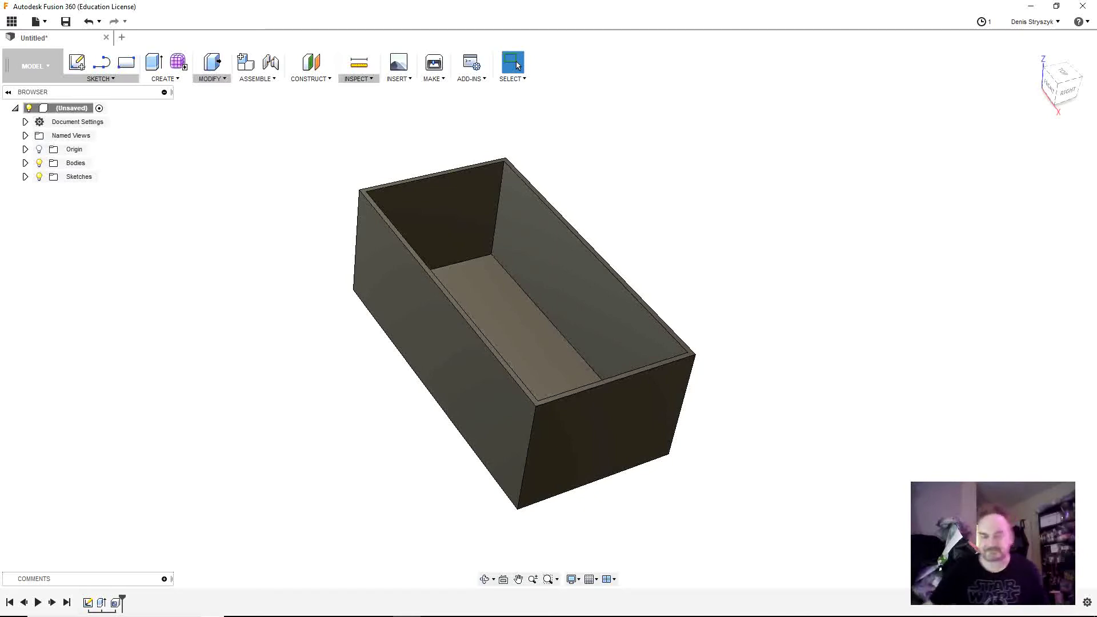
{"action": "middle_click_drag", "start_coordinate": [511, 321], "coordinate": [574, 298], "text": "shift"}
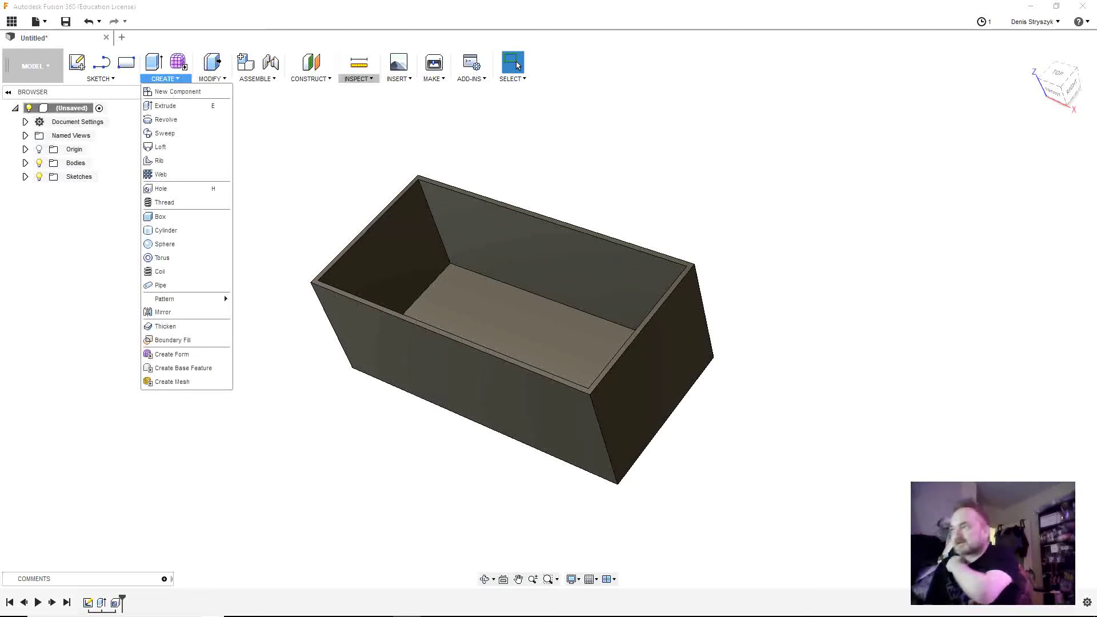
{"action": "left_click", "coordinate": [213, 78]}
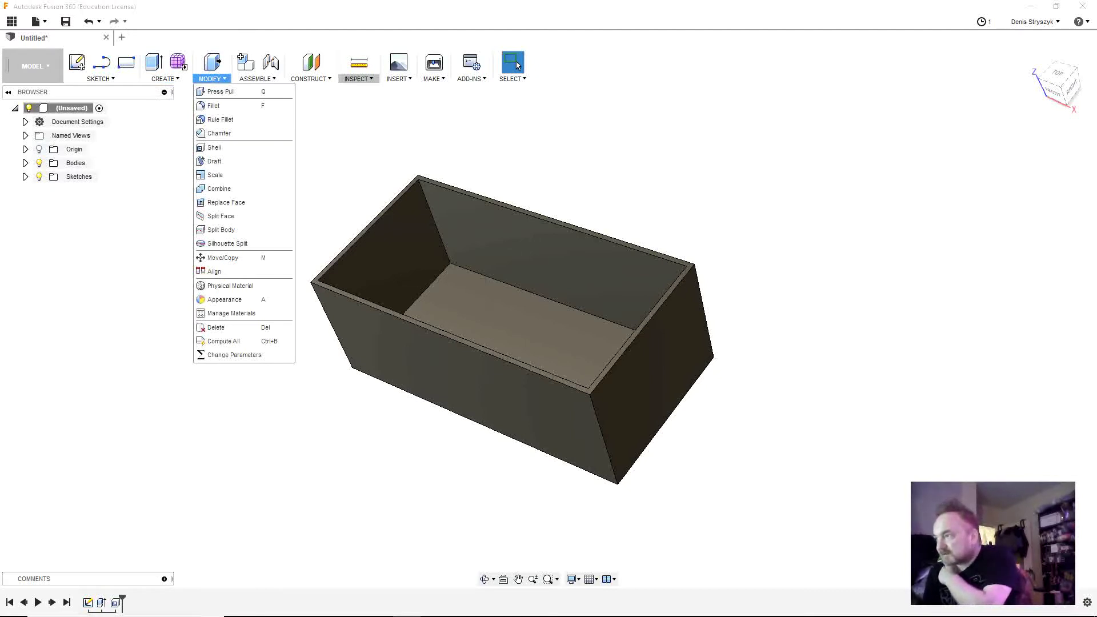
{"action": "left_click", "coordinate": [165, 78]}
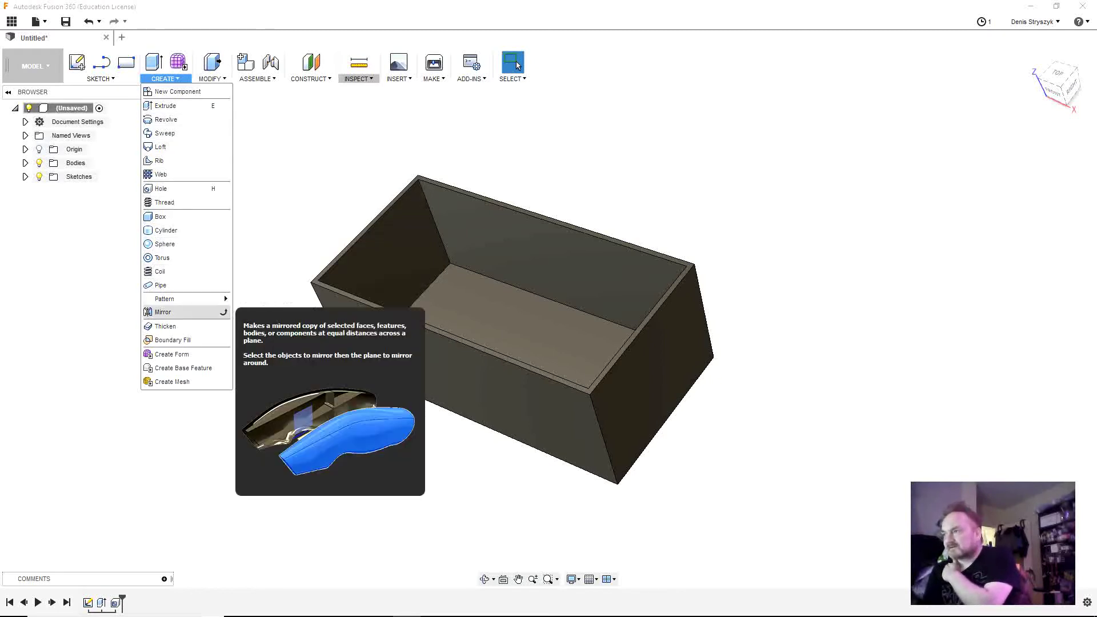
{"action": "left_click", "coordinate": [357, 240]}
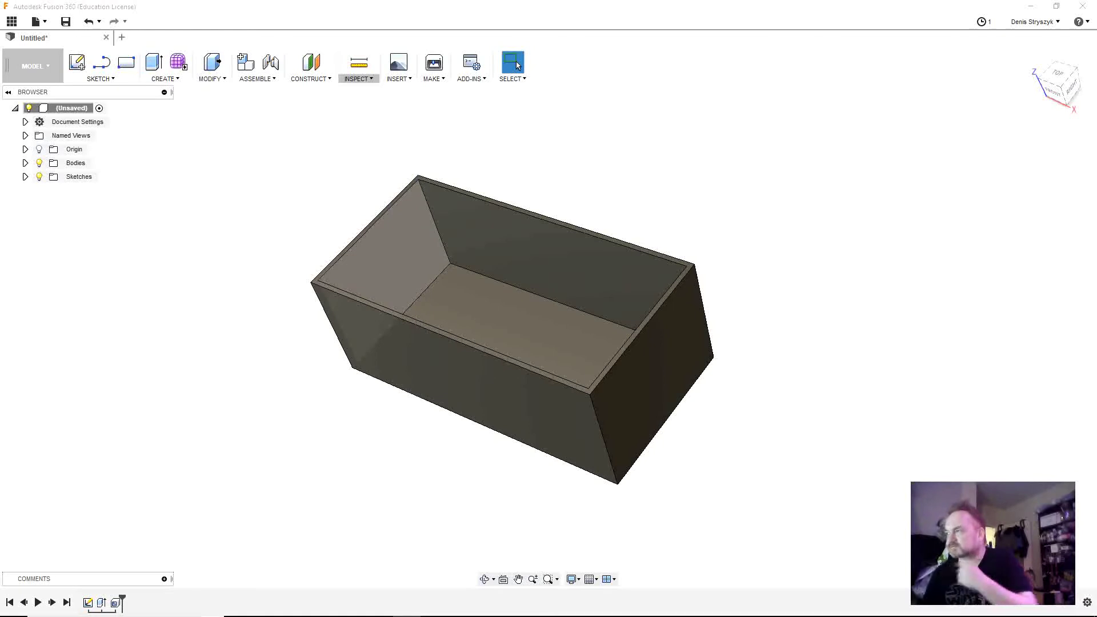
Fillet the box's inner floor edges and inner vertical corner edges with a 1 mm radius
{"action": "key", "text": "f"}
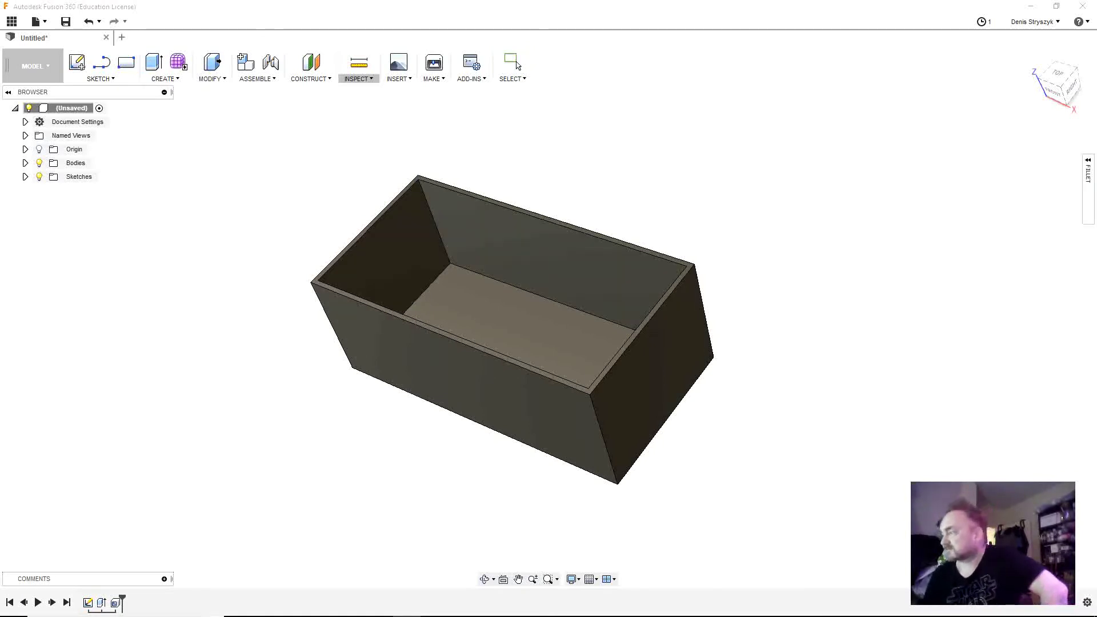
{"action": "left_click", "coordinate": [479, 275]}
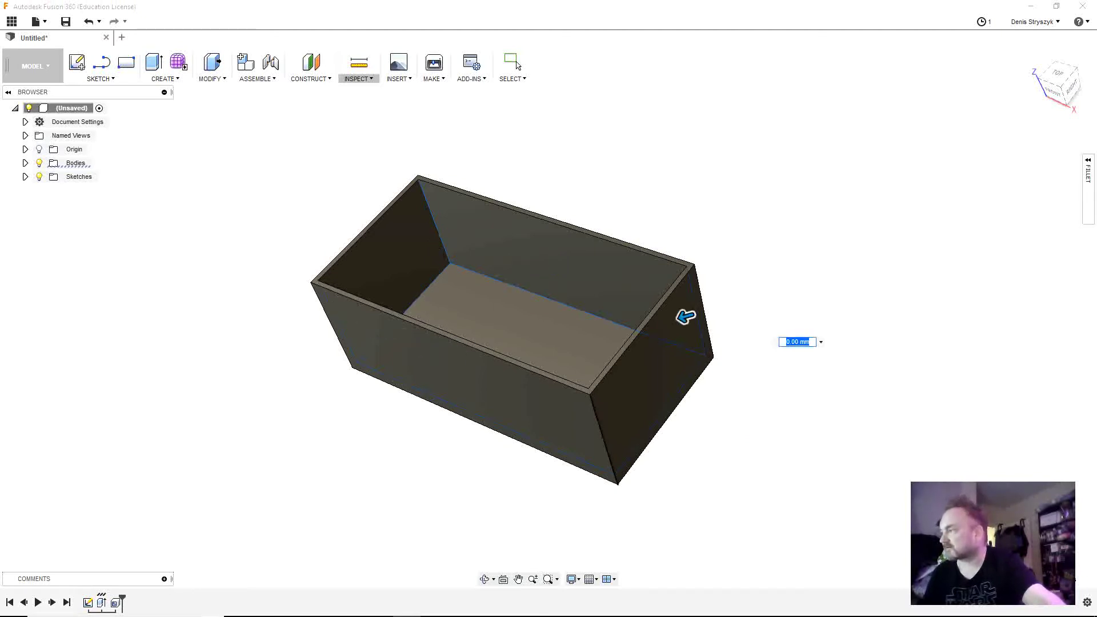
{"action": "middle_click_drag", "start_coordinate": [686, 316], "coordinate": [629, 216], "text": "shift"}
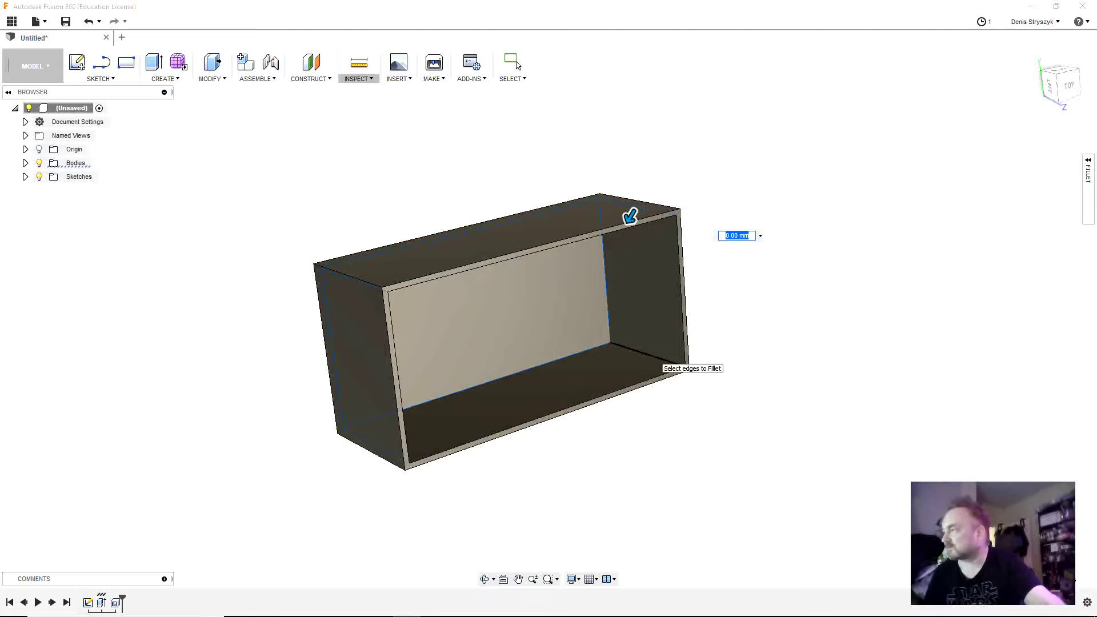
{"action": "left_click", "coordinate": [646, 351]}
{"action": "type", "text": "1"}
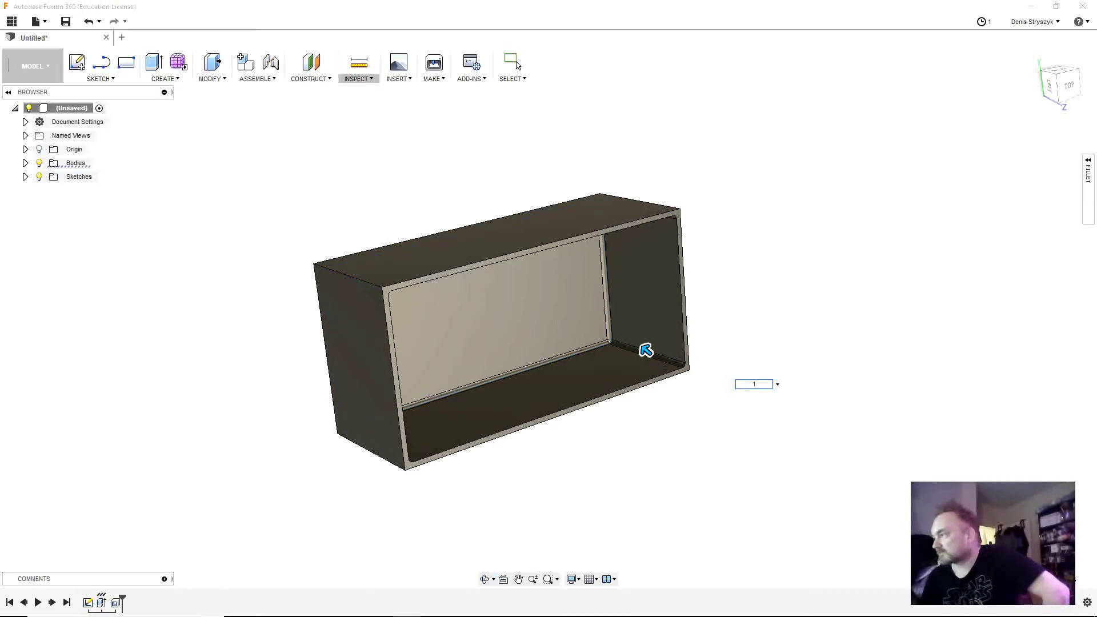
{"action": "middle_click_drag", "start_coordinate": [647, 351], "coordinate": [587, 379]}
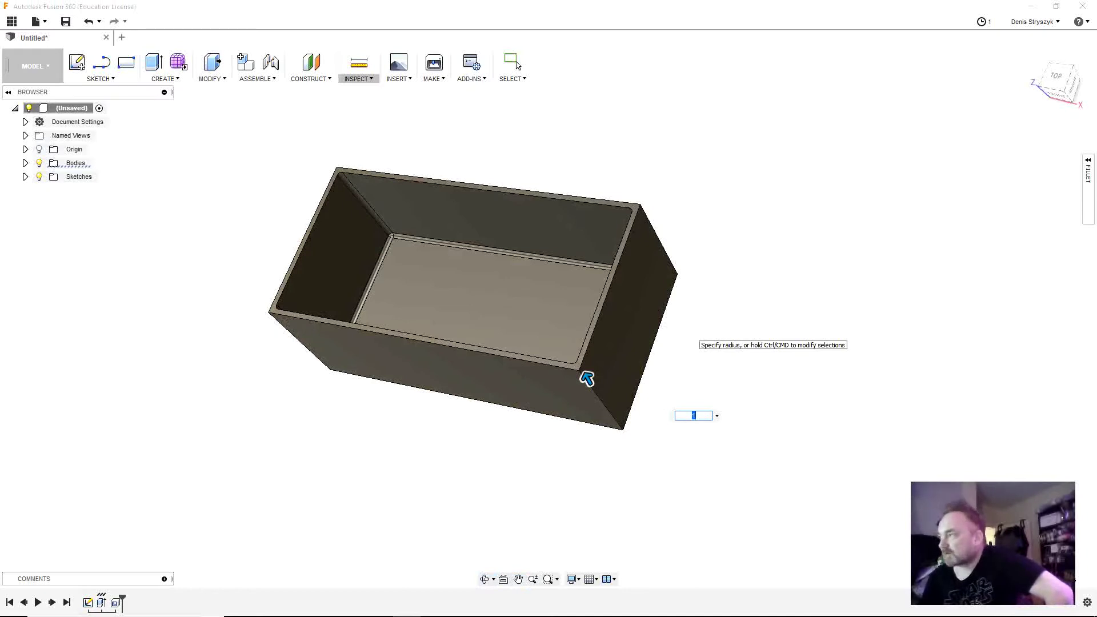
{"action": "left_click", "coordinate": [517, 65]}
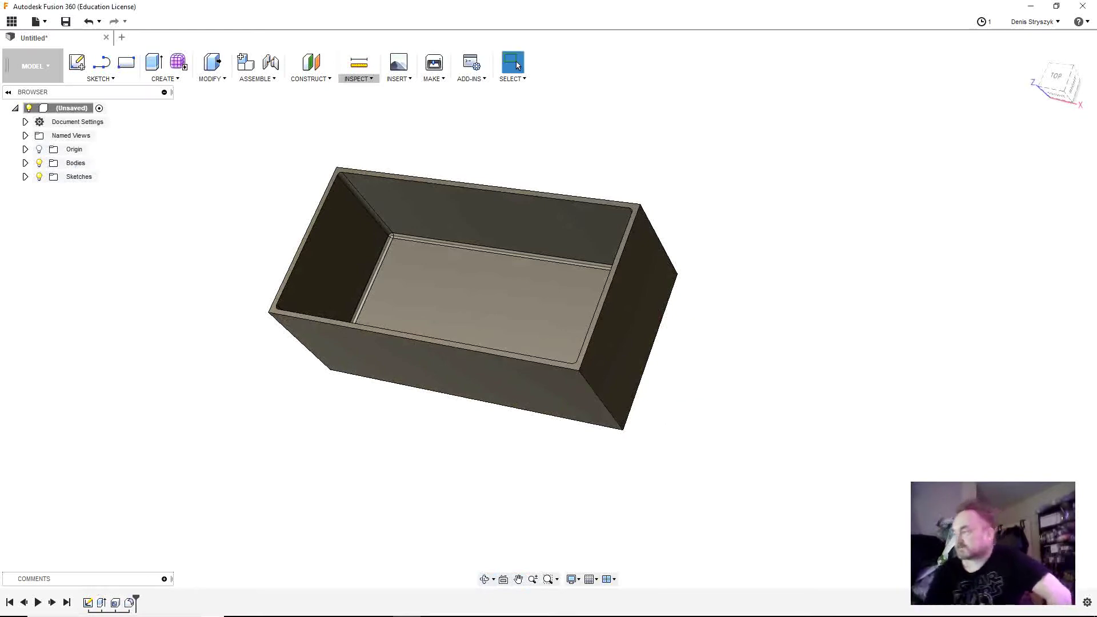
Examine the rounded inner edges and corners of the box from several angles
{"action": "middle_click_drag", "start_coordinate": [475, 297], "coordinate": [440, 334]}
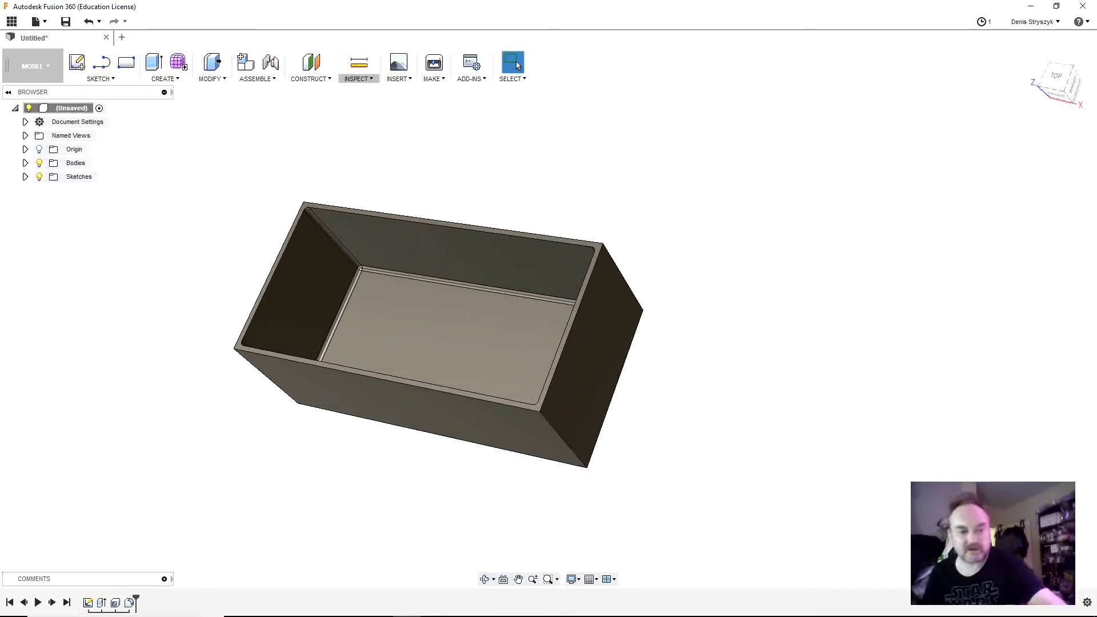
{"action": "middle_click_drag", "start_coordinate": [439, 329], "coordinate": [366, 320], "text": "shift"}
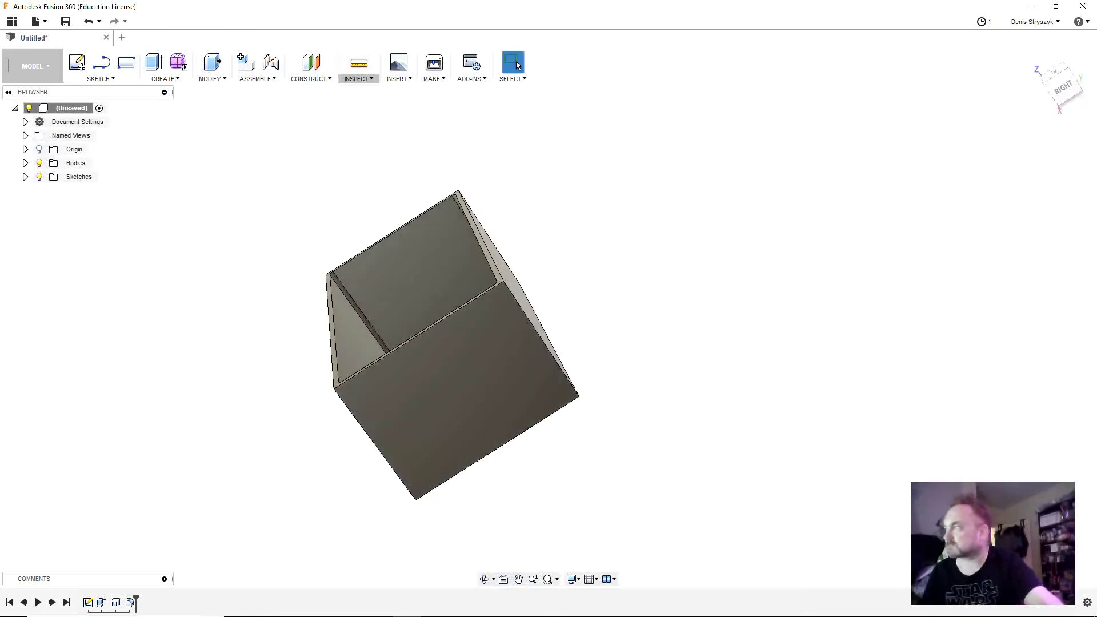
{"action": "left_click", "coordinate": [1035, 56]}
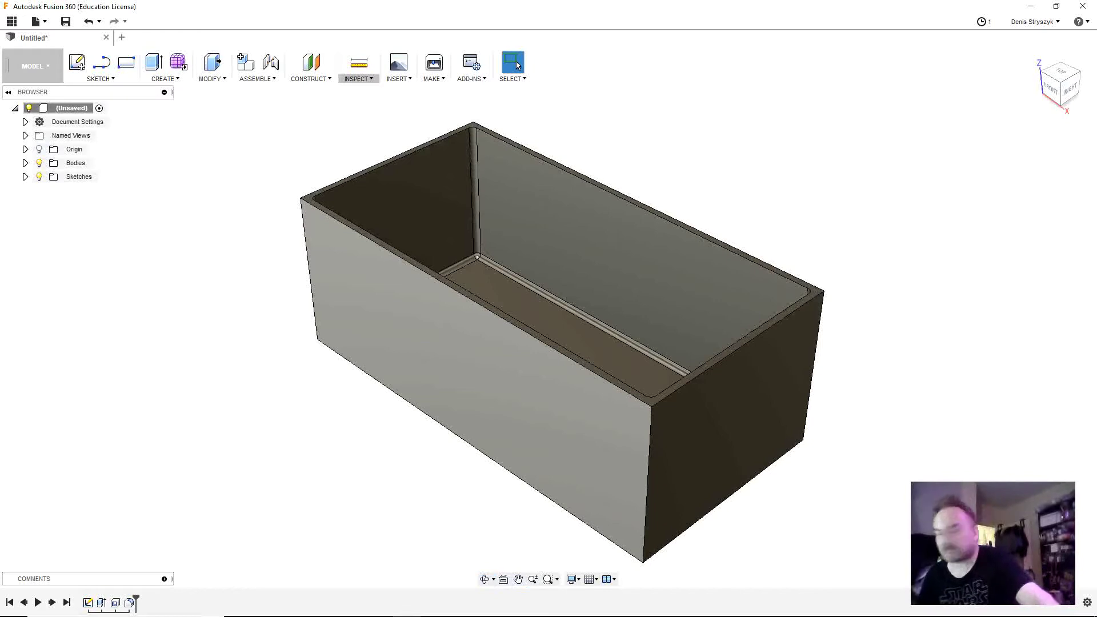
{"action": "middle_click_drag", "start_coordinate": [549, 318], "coordinate": [486, 369], "text": "shift"}
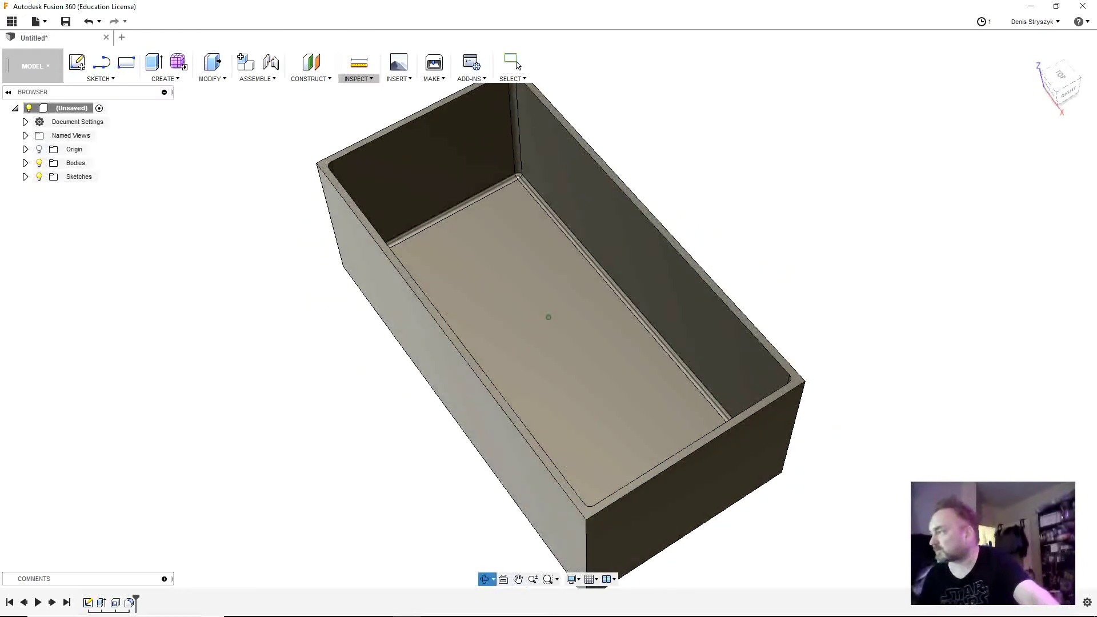
{"action": "left_click", "coordinate": [517, 64]}
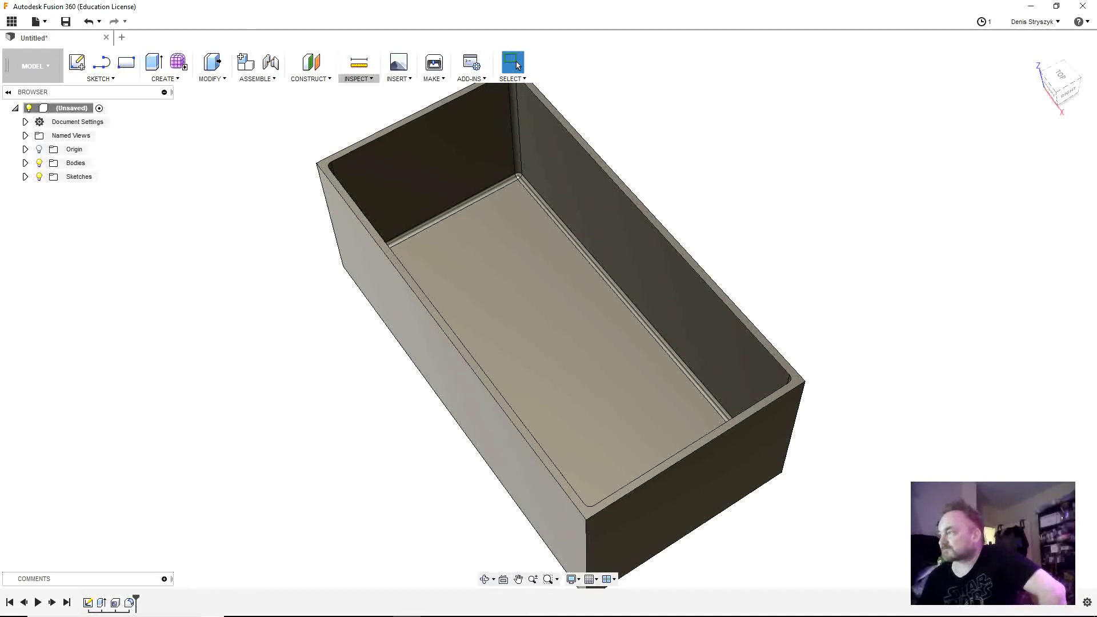
{"action": "scroll", "coordinate": [415, 352], "scroll_direction": "up", "scroll_amount": 3}
{"action": "scroll", "coordinate": [414, 351], "scroll_direction": "down", "scroll_amount": 5}
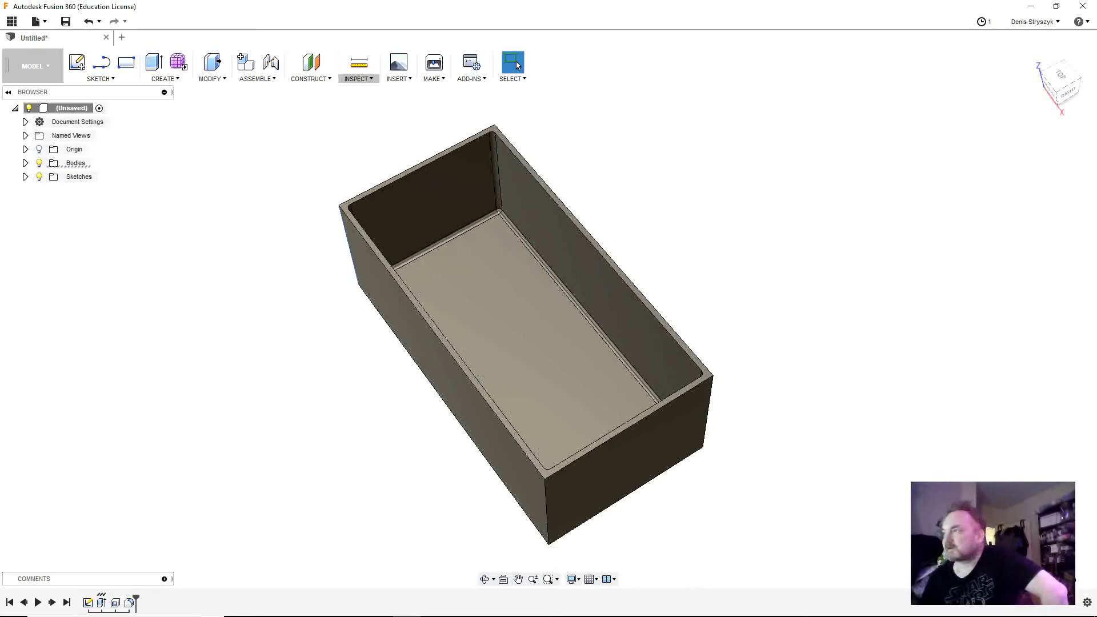
{"action": "left_click", "coordinate": [164, 78]}
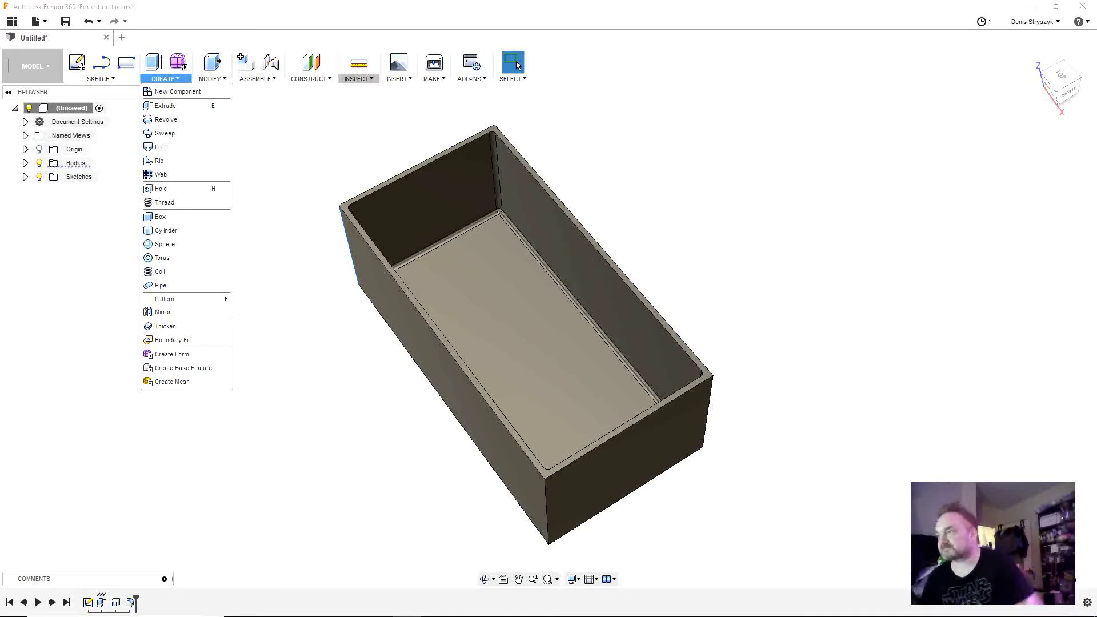
Start a chamfer on the box
{"action": "left_click", "coordinate": [212, 79]}
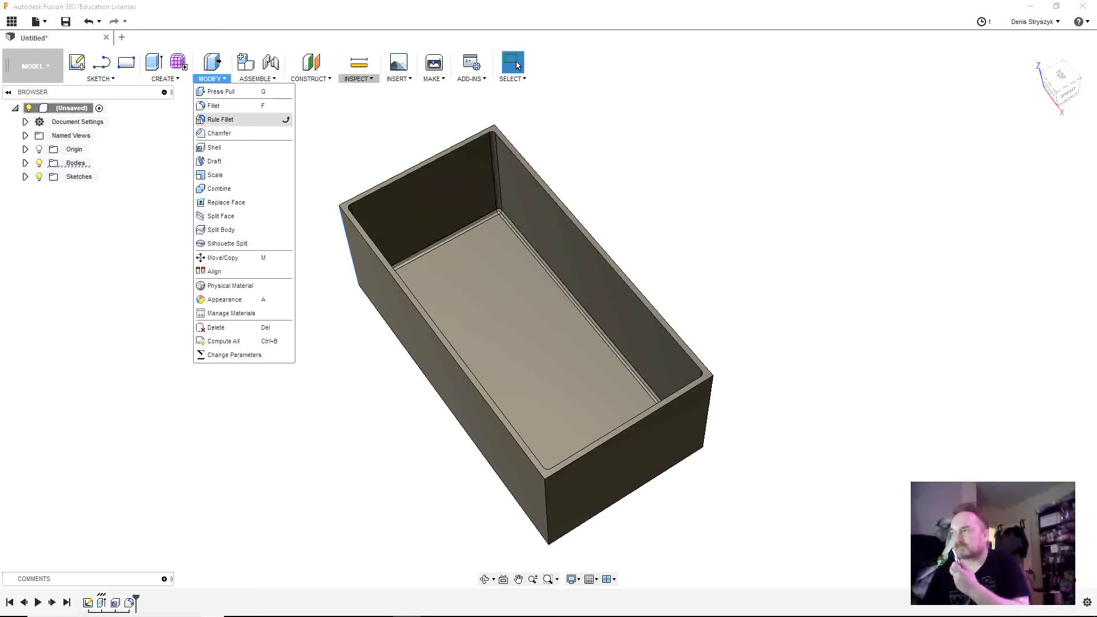
{"action": "left_click", "coordinate": [219, 133]}
{"action": "left_click", "coordinate": [346, 240]}
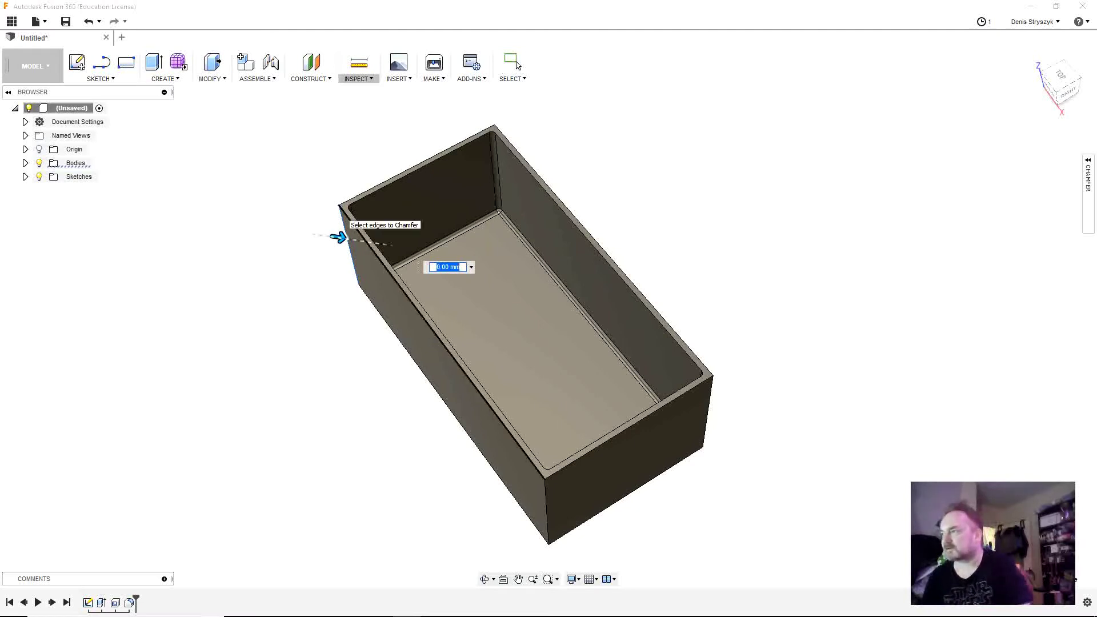
{"action": "left_click", "coordinate": [344, 212]}
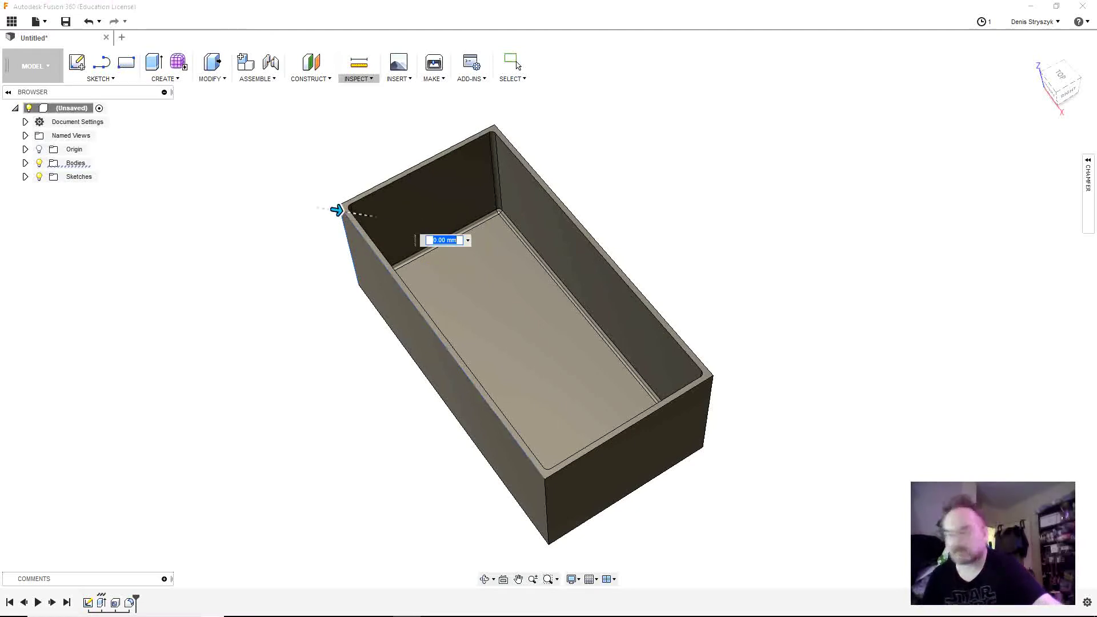
{"action": "scroll", "coordinate": [357, 277], "scroll_direction": "down", "scroll_amount": 2}
{"action": "scroll", "coordinate": [357, 277], "scroll_direction": "up", "scroll_amount": 5}
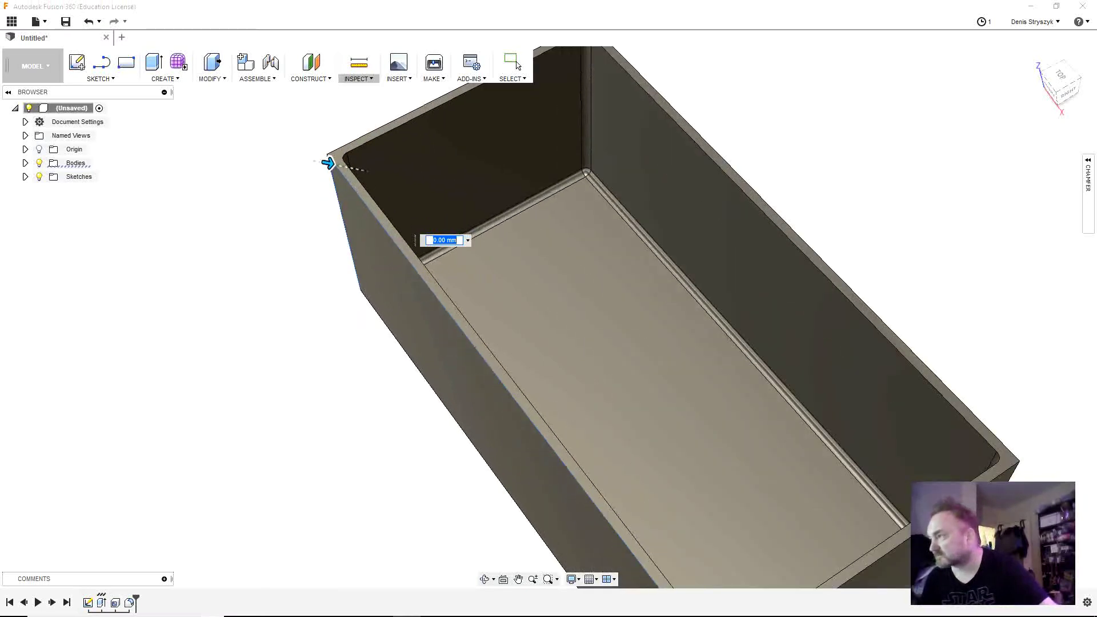
{"action": "left_click", "coordinate": [347, 237]}
{"action": "left_click", "coordinate": [348, 236]}
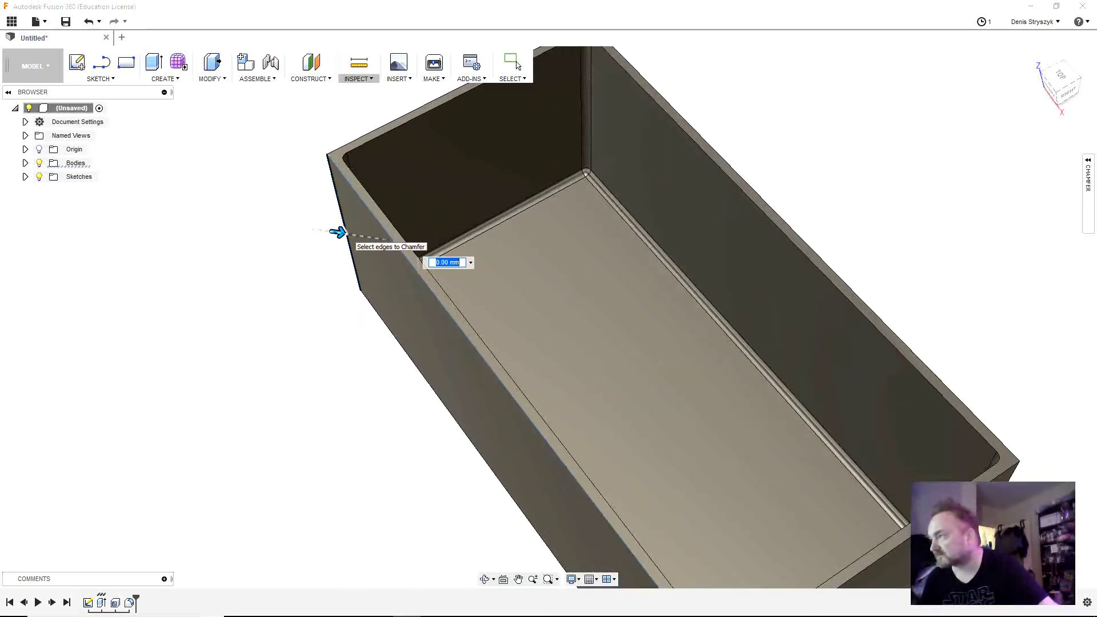
{"action": "left_click", "coordinate": [347, 236]}
{"action": "left_click", "coordinate": [347, 236]}
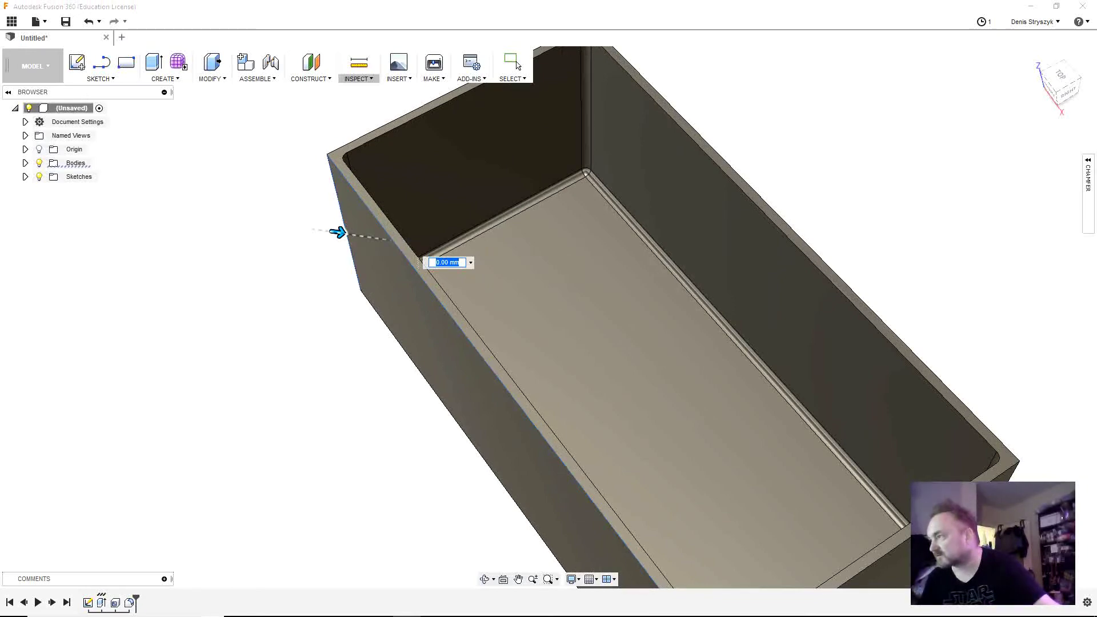
{"action": "scroll", "coordinate": [347, 236], "scroll_direction": "down", "scroll_amount": 5}
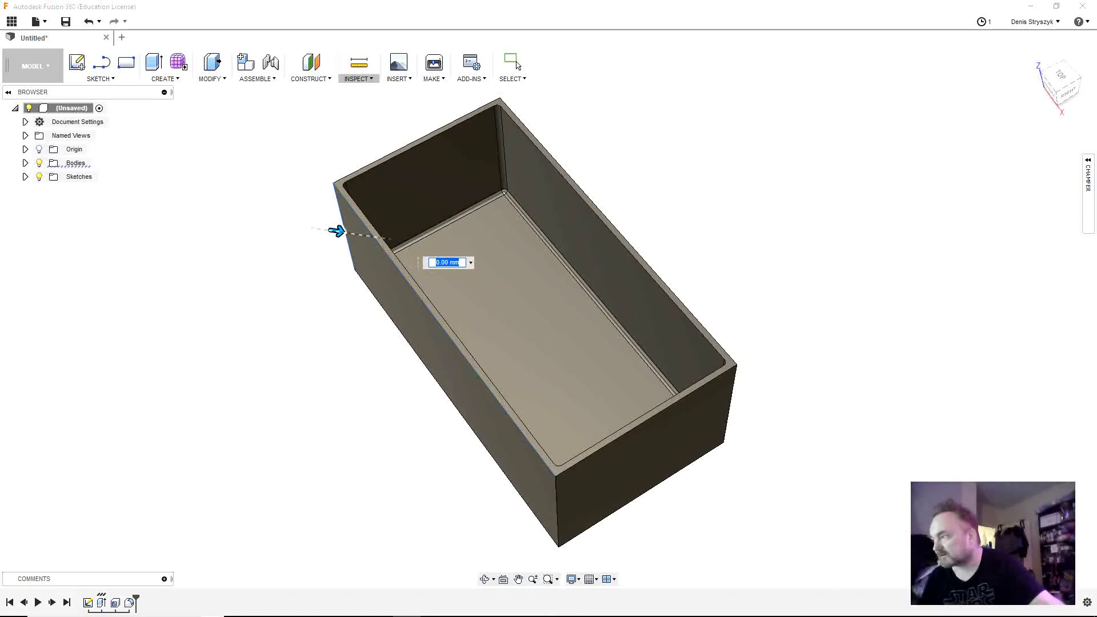
{"action": "left_click", "coordinate": [558, 506]}
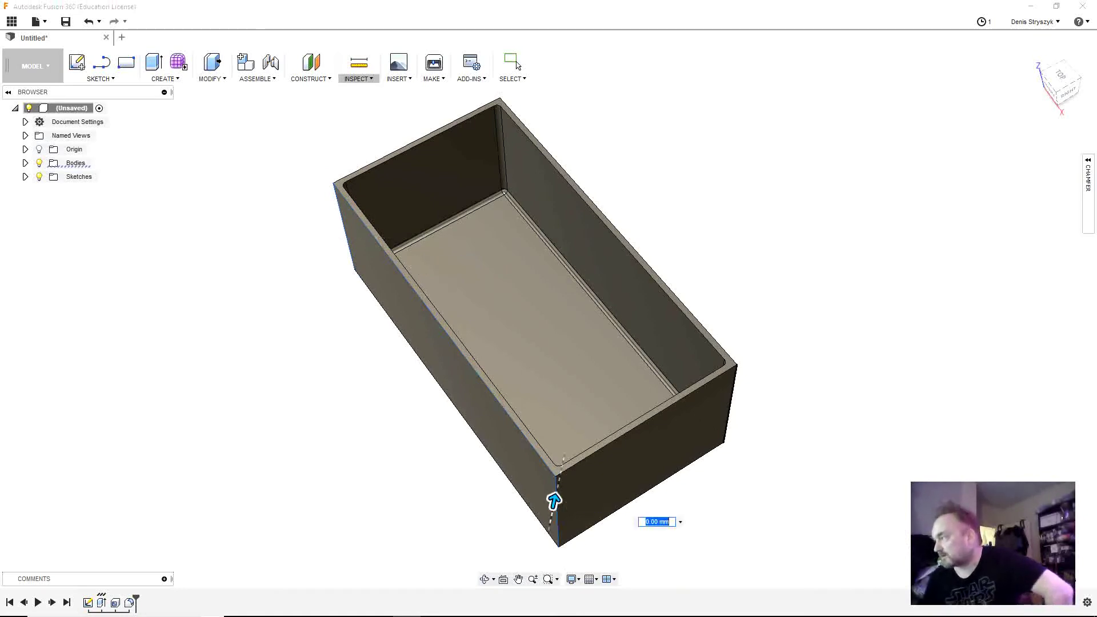
{"action": "left_click", "coordinate": [731, 402]}
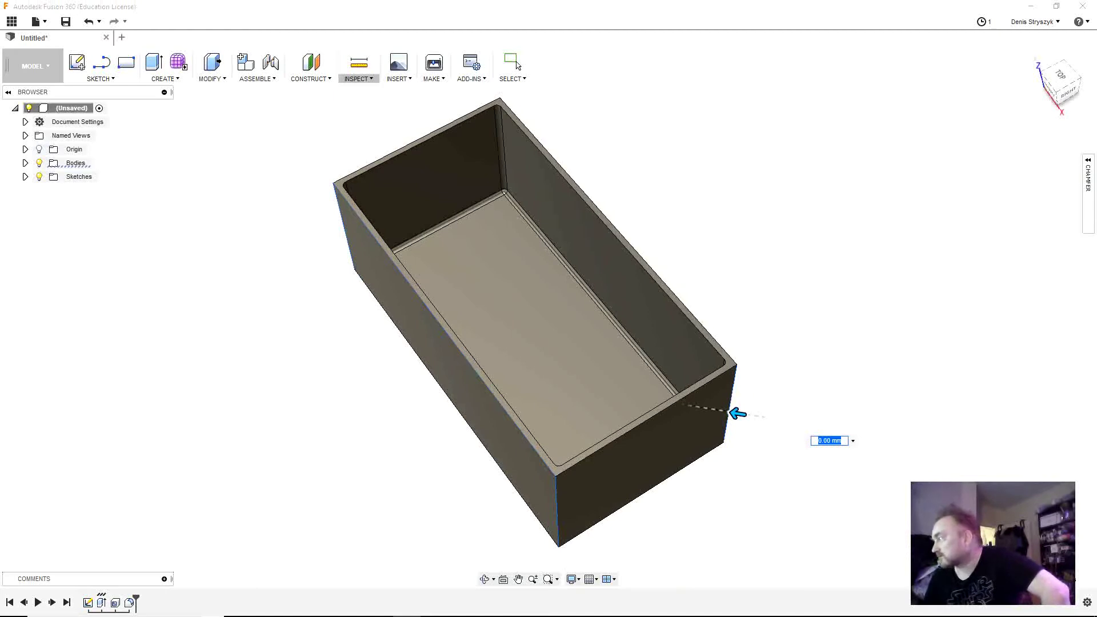
{"action": "left_click", "coordinate": [1089, 159]}
{"action": "left_click", "coordinate": [1012, 176]}
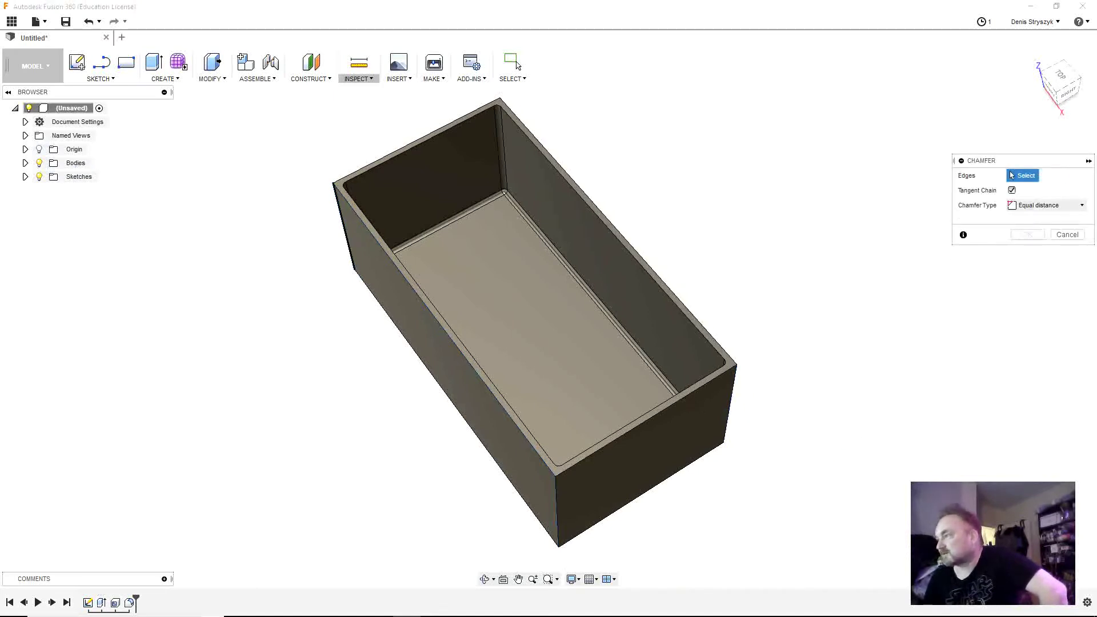
{"action": "left_click", "coordinate": [343, 226]}
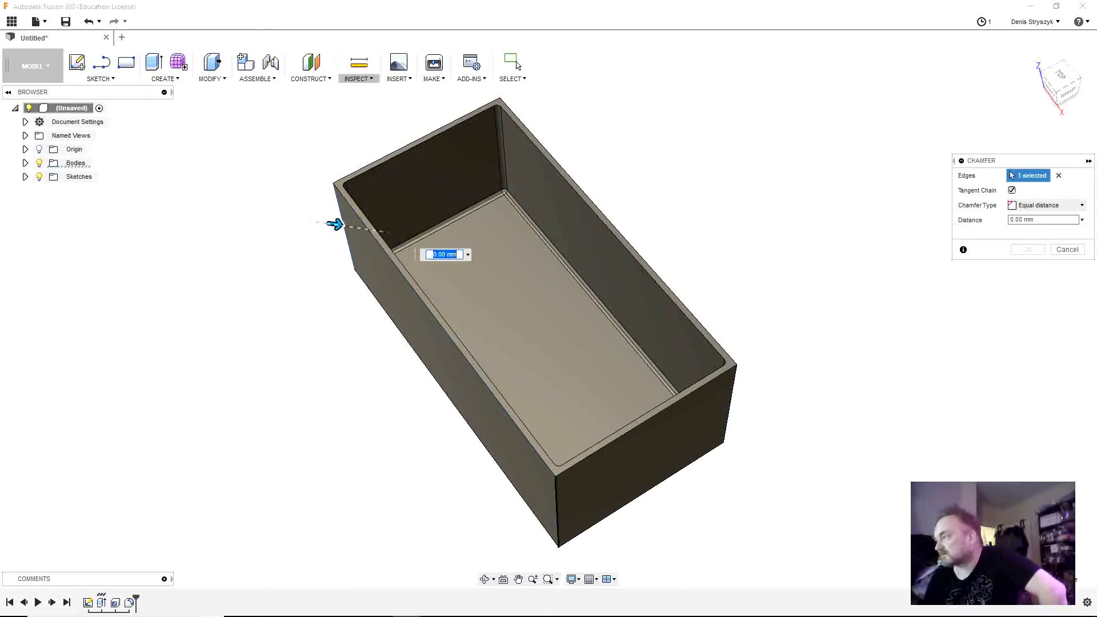
{"action": "left_click", "coordinate": [557, 503]}
{"action": "left_click", "coordinate": [730, 415]}
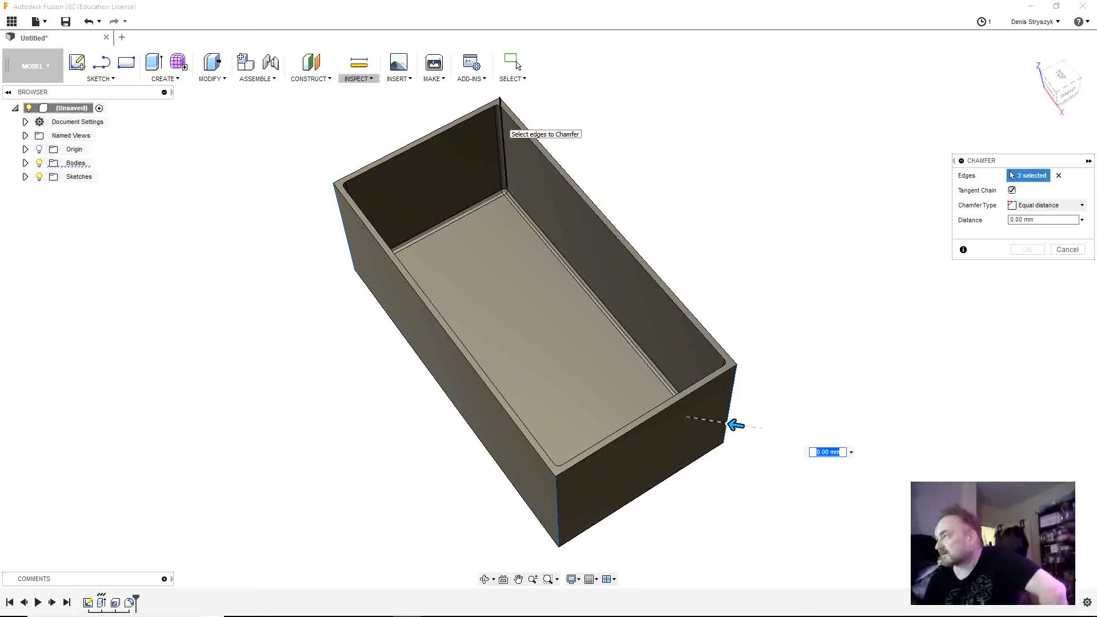
{"action": "left_click", "coordinate": [502, 125]}
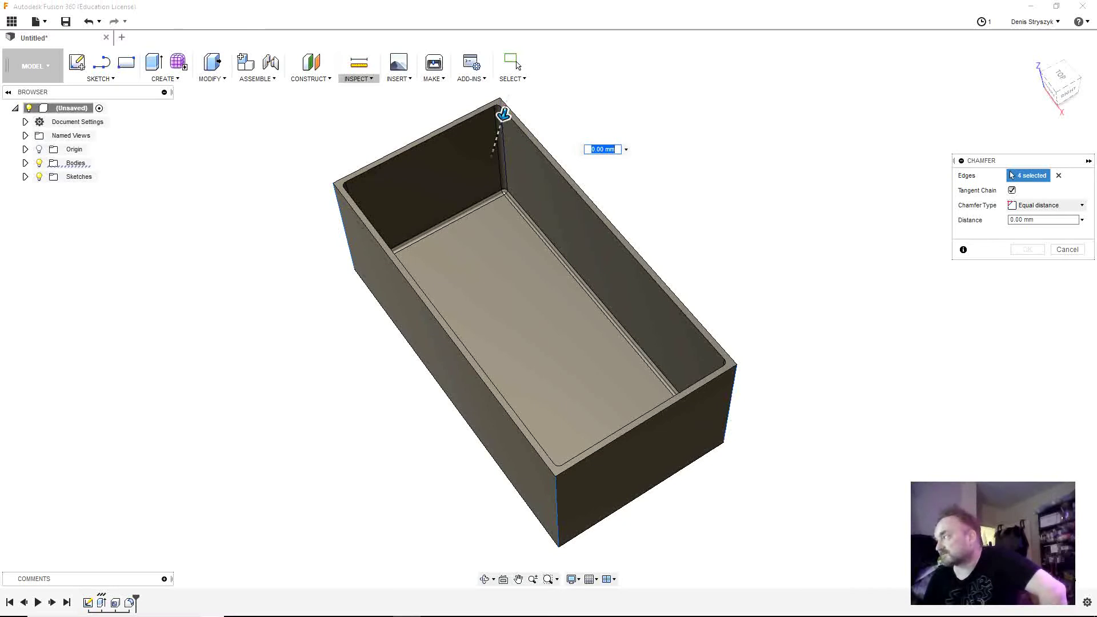
{"action": "left_click", "coordinate": [1059, 175]}
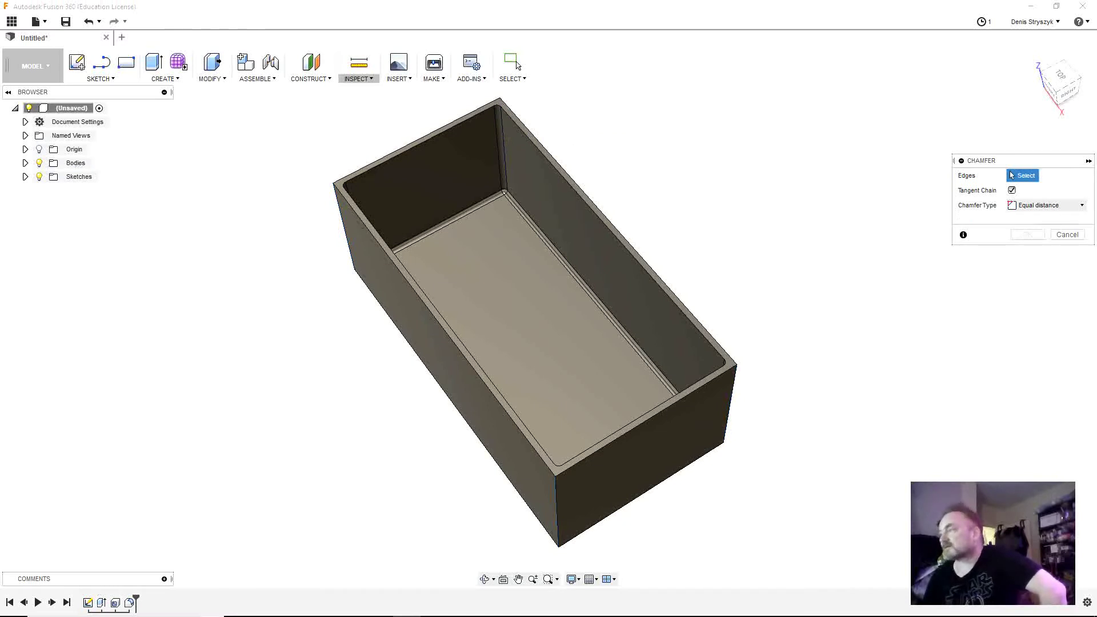
Chamfer the box's four outer vertical corner edges with an equal distance of 2 mm
{"action": "left_click", "coordinate": [344, 227]}
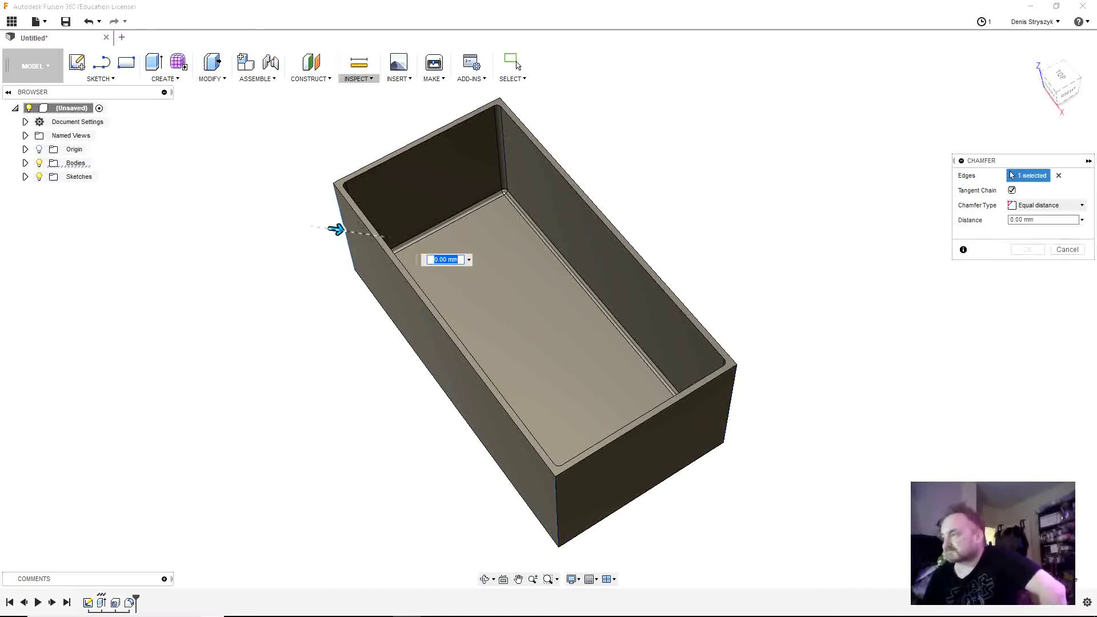
{"action": "left_click", "coordinate": [558, 503]}
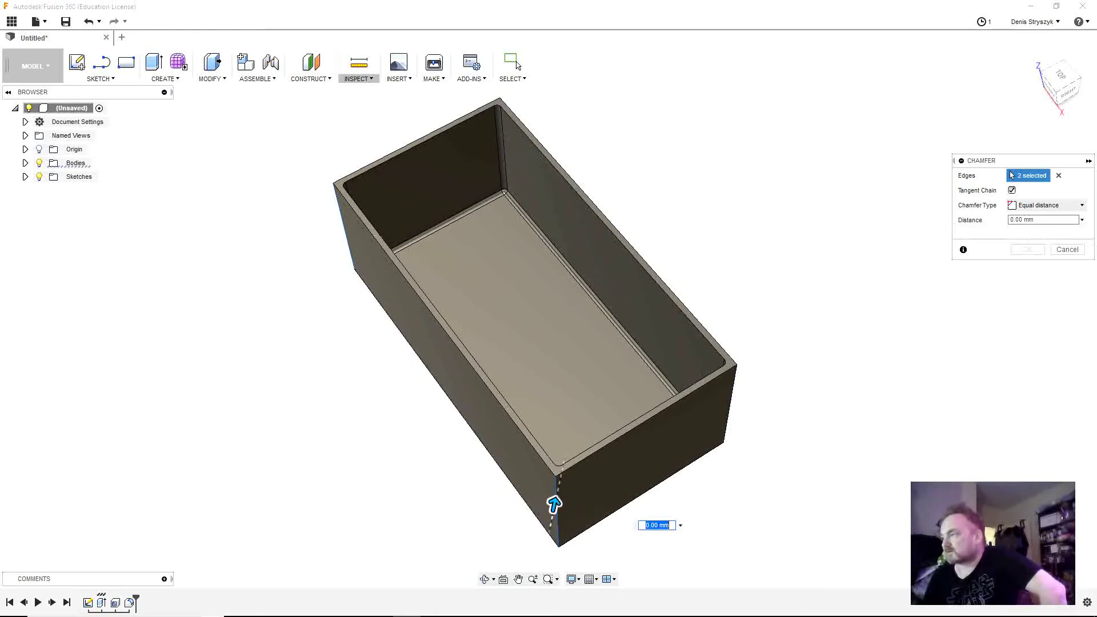
{"action": "left_click", "coordinate": [727, 426]}
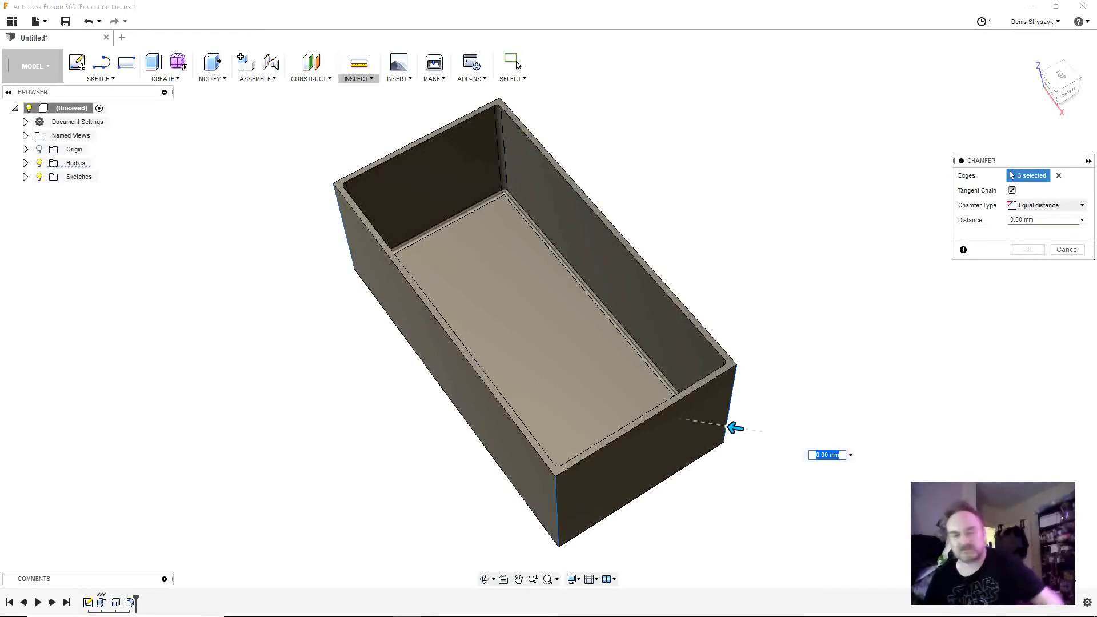
{"action": "middle_click_drag", "start_coordinate": [760, 366], "coordinate": [652, 317], "text": "shift"}
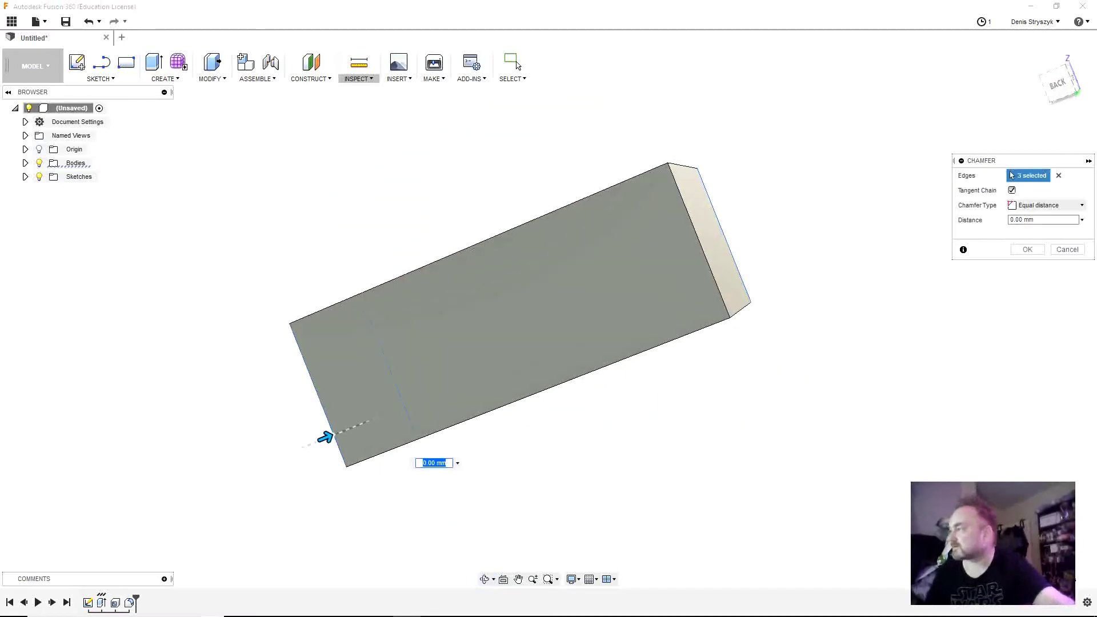
{"action": "left_click", "coordinate": [708, 257]}
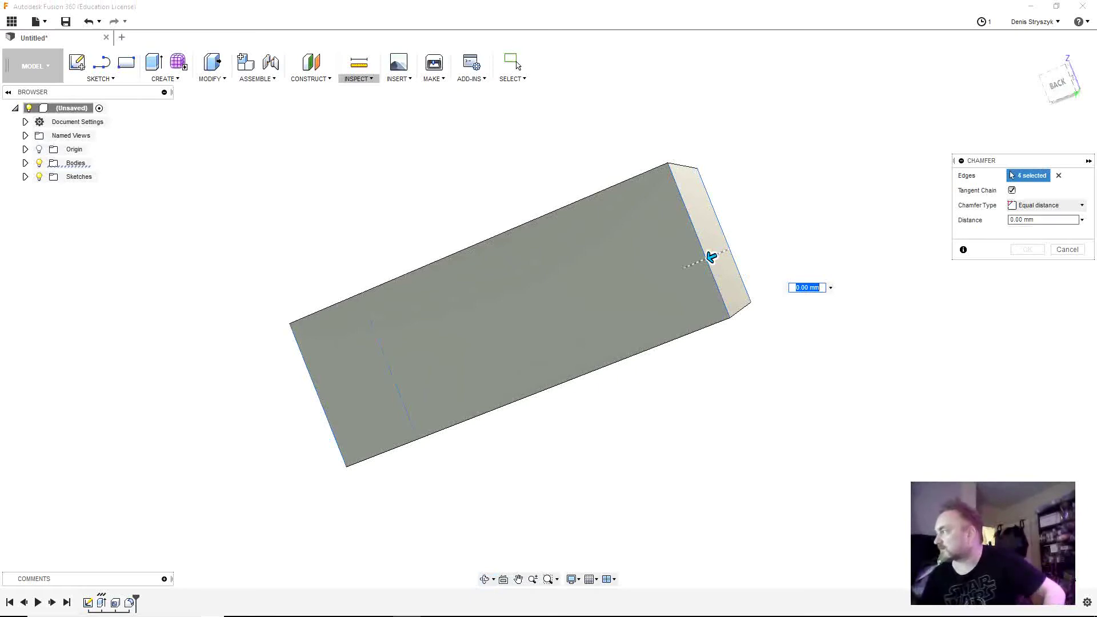
{"action": "left_click", "coordinate": [1012, 220]}
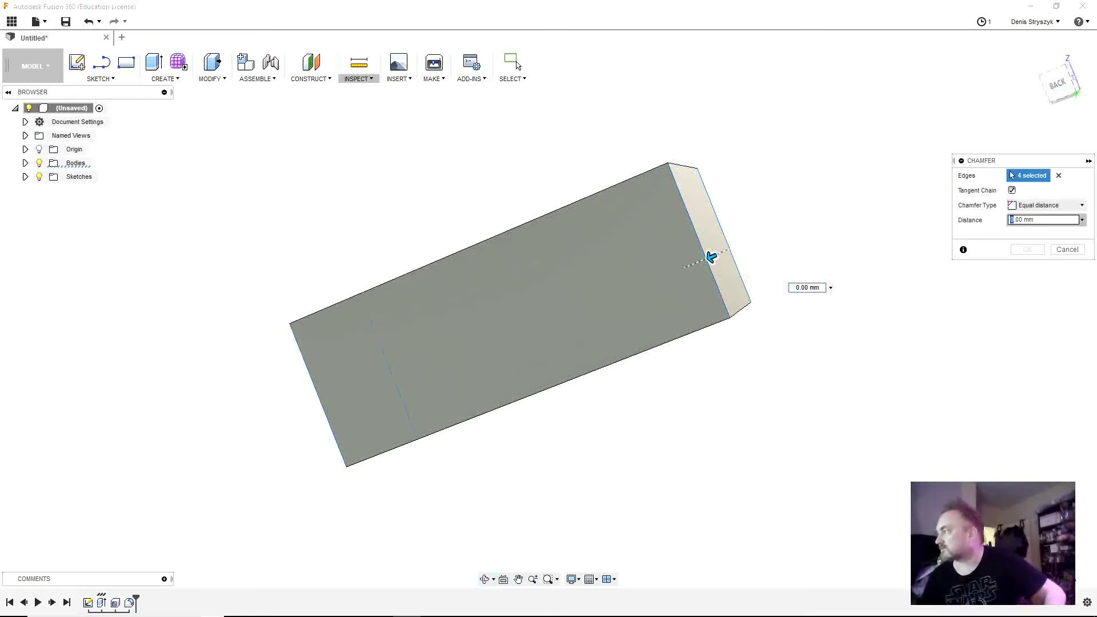
{"action": "type", "text": "2"}
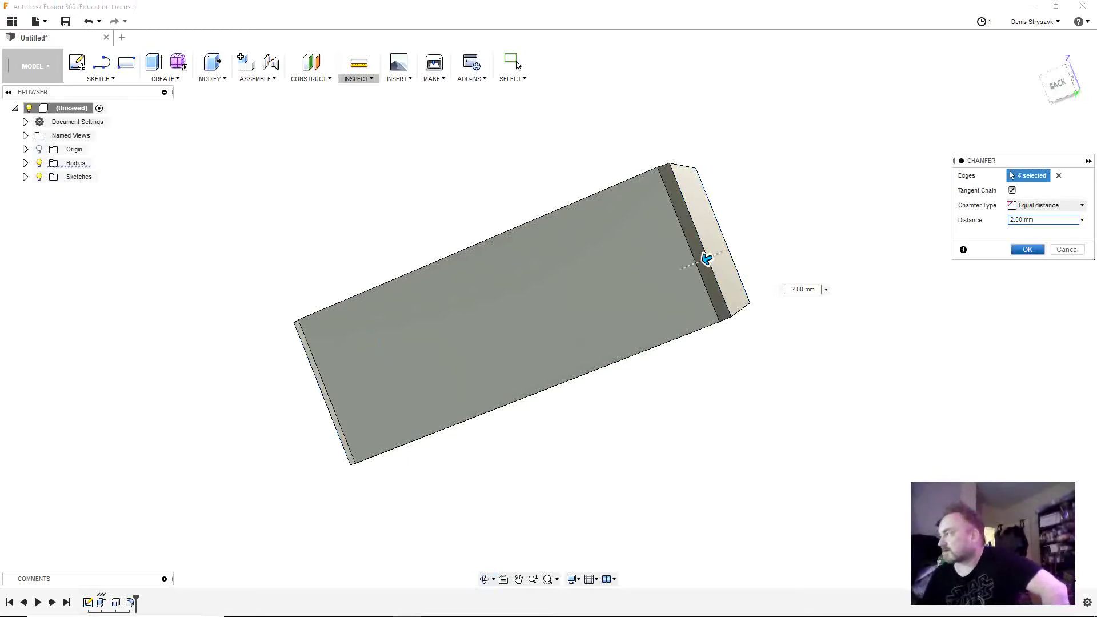
{"action": "key", "text": "Return"}
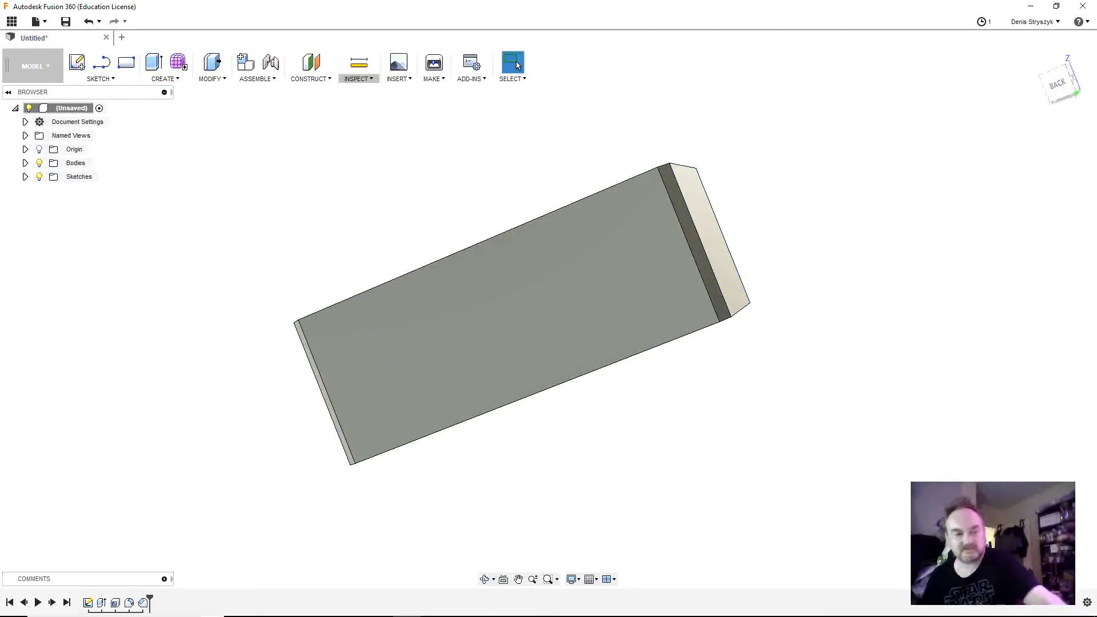
Edit the outer corner chamfer and set its distance to 1 mm
{"action": "middle_click_drag", "start_coordinate": [528, 313], "coordinate": [532, 329], "text": "shift"}
{"action": "middle_click_drag", "start_coordinate": [529, 312], "coordinate": [563, 311], "text": "shift"}
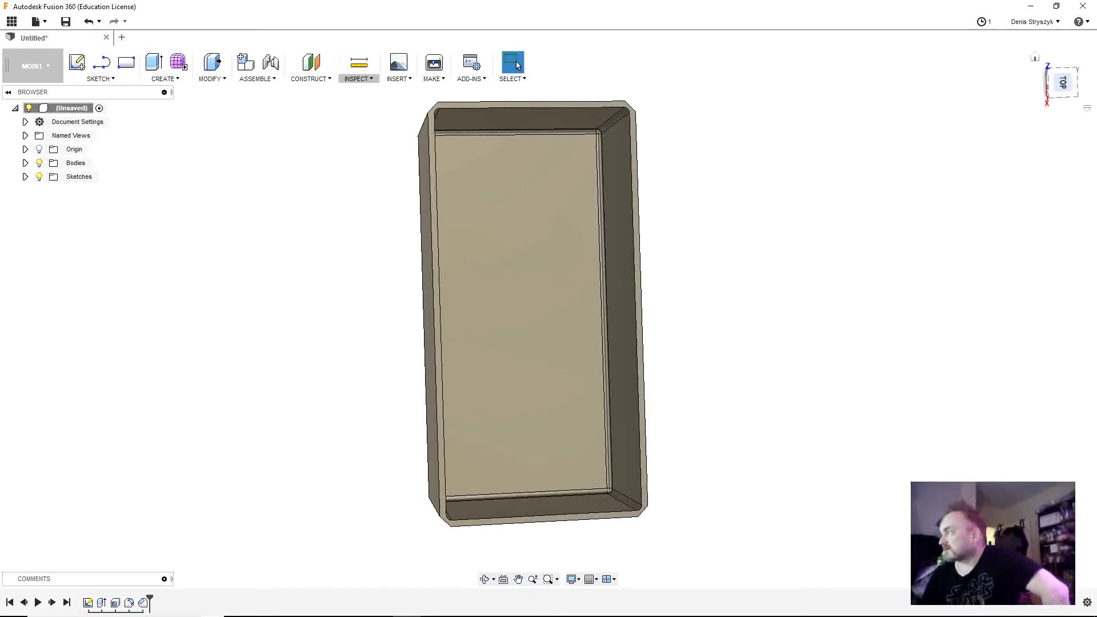
{"action": "key", "text": "F6"}
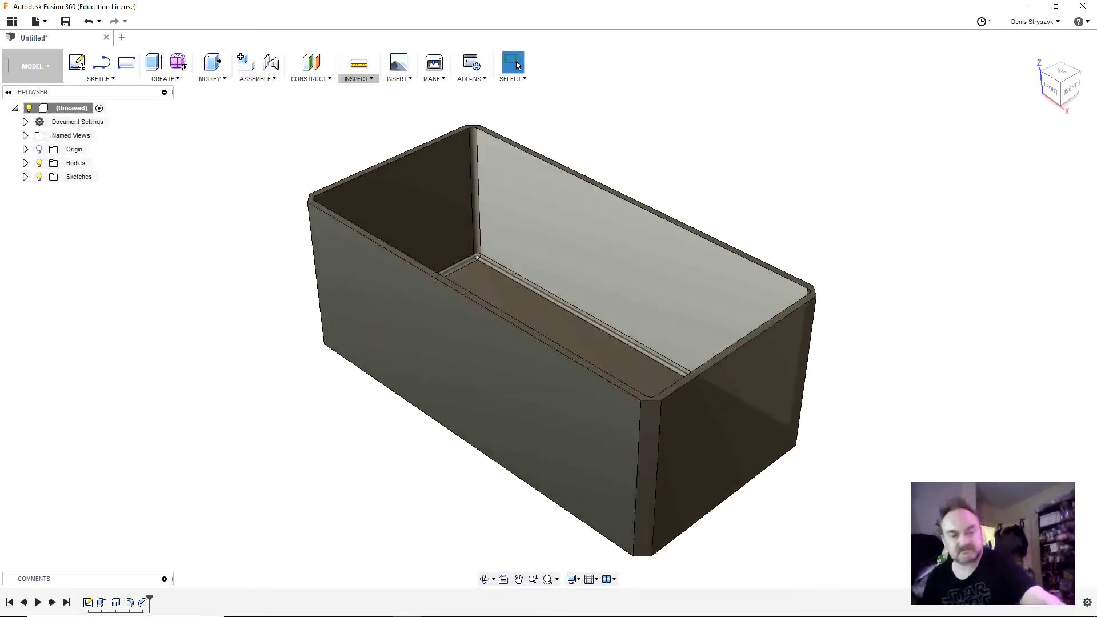
{"action": "mouse_move", "coordinate": [549, 317]}
{"action": "middle_mouse_down", "text": "shift"}
{"action": "mouse_move", "coordinate": [561, 366]}
{"action": "mouse_move", "coordinate": [617, 374]}
{"action": "mouse_move", "coordinate": [643, 203]}
{"action": "mouse_move", "coordinate": [640, 286]}
{"action": "mouse_move", "coordinate": [611, 311]}
{"action": "mouse_move", "coordinate": [629, 365]}
{"action": "mouse_move", "coordinate": [566, 312]}
{"action": "middle_mouse_up", "text": "shift"}
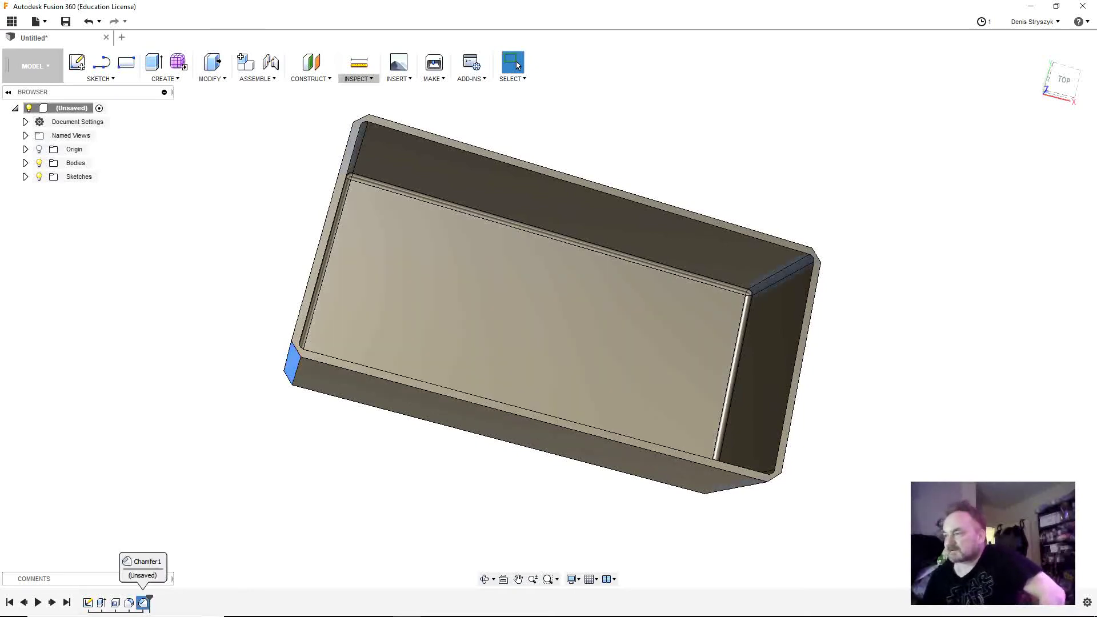
{"action": "right_click", "coordinate": [143, 603]}
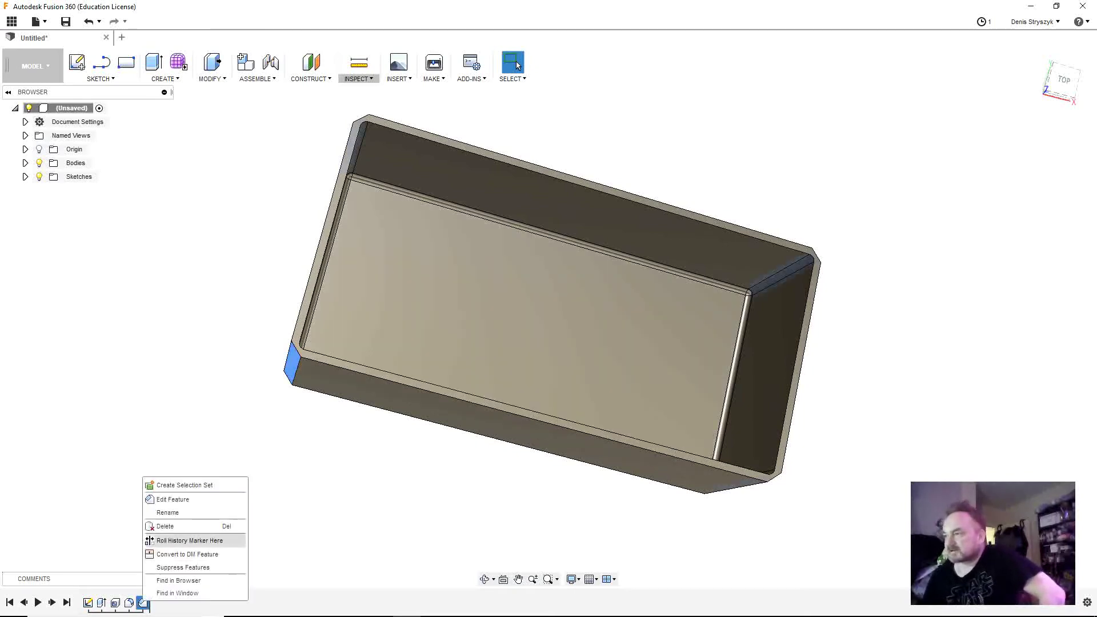
{"action": "left_click", "coordinate": [171, 500]}
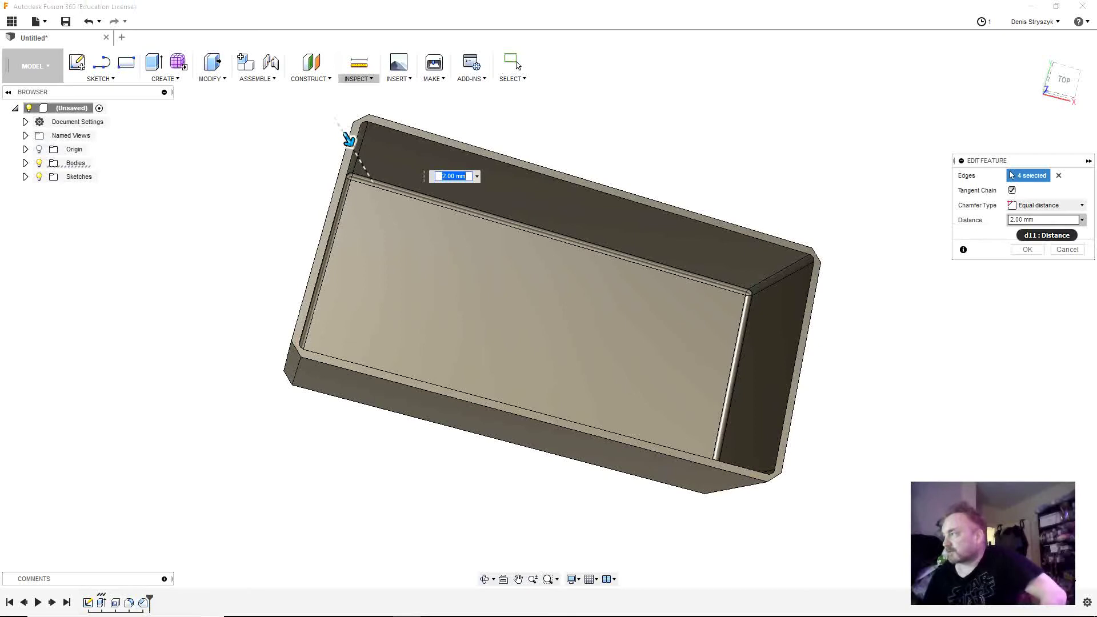
{"action": "left_click", "coordinate": [1011, 219]}
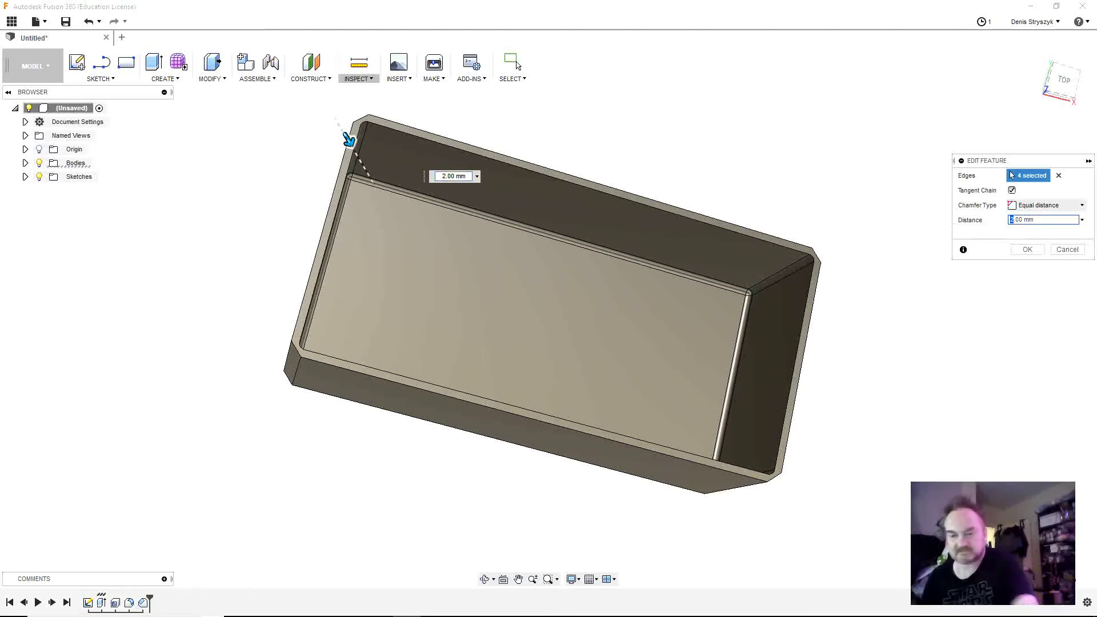
{"action": "key", "text": "Delete"}
{"action": "type", "text": "1"}
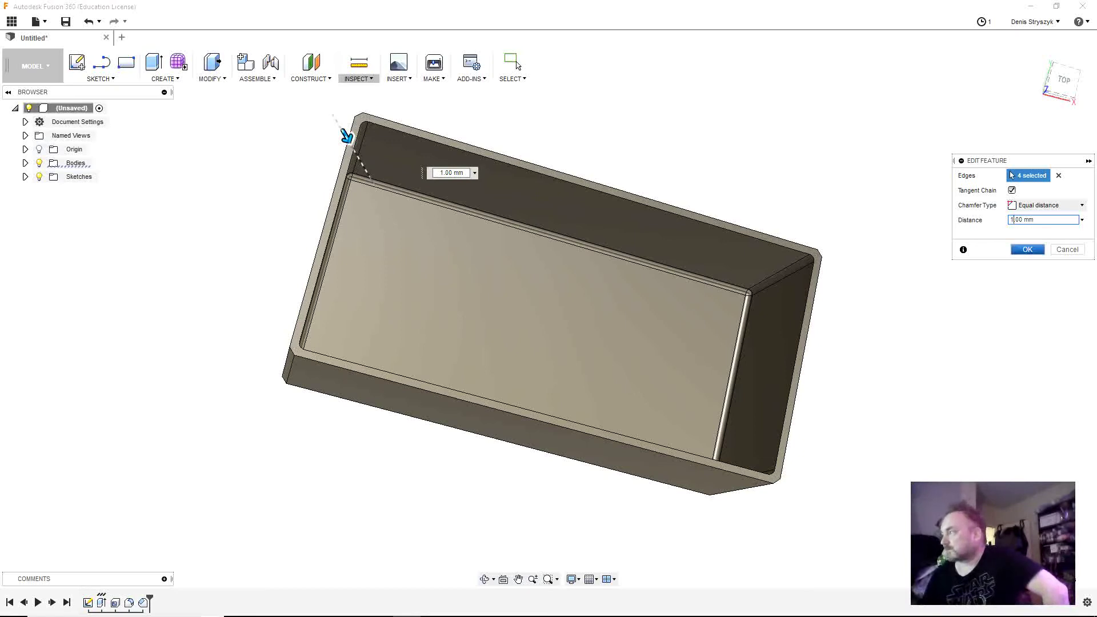
{"action": "key", "text": "Return"}
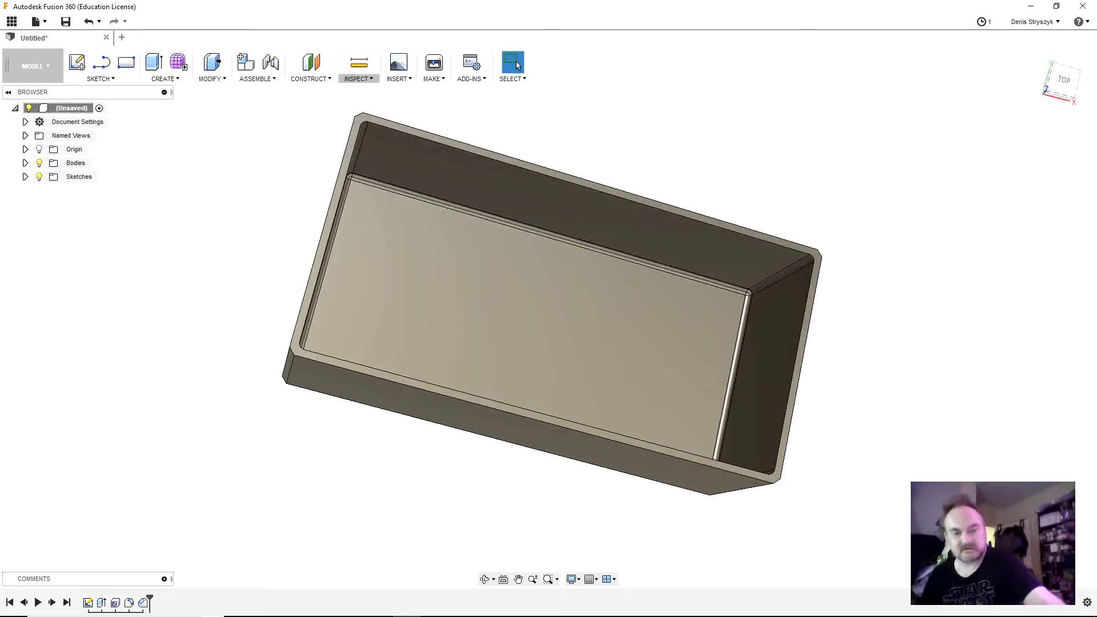
Examine the chamfered outer corners and the inside of the box from several angles
{"action": "middle_click_drag", "start_coordinate": [550, 318], "coordinate": [476, 178], "text": "shift"}
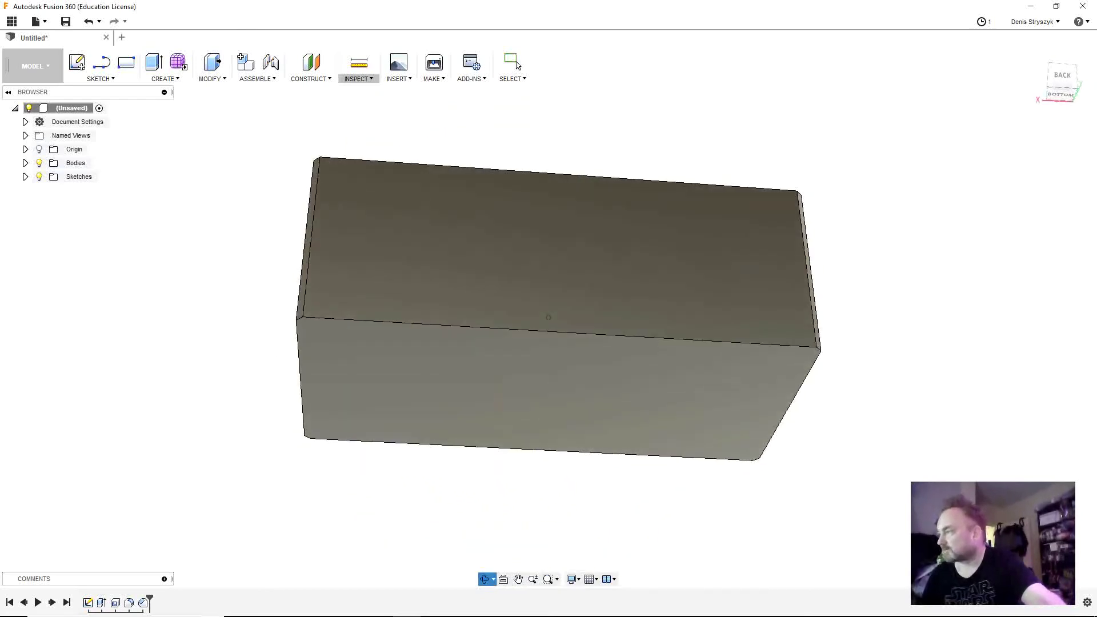
{"action": "left_click", "coordinate": [517, 65]}
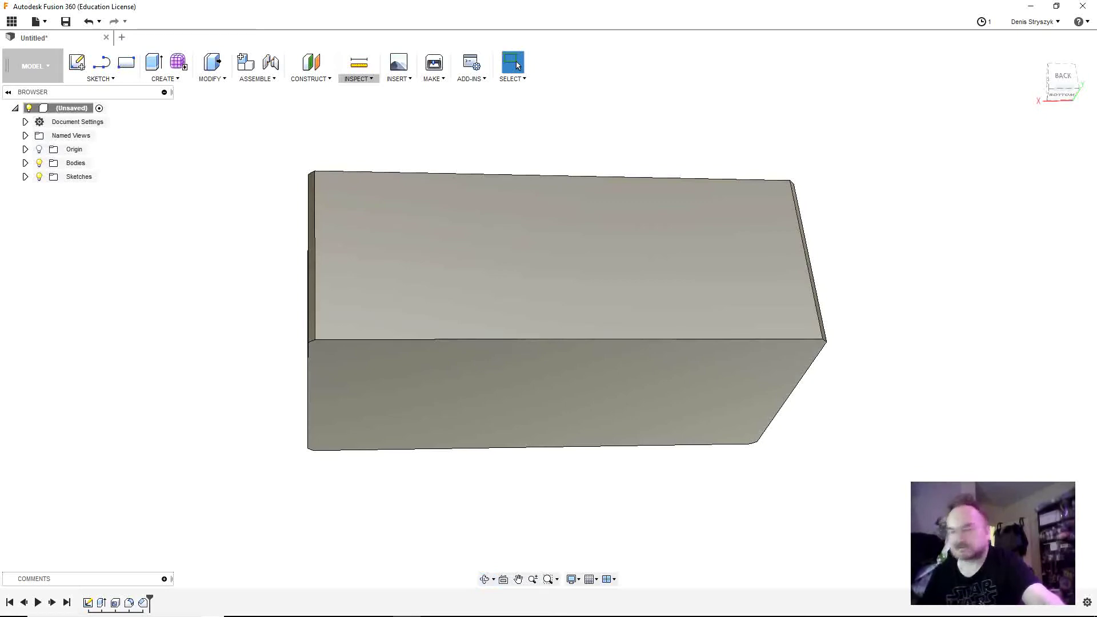
{"action": "middle_click_drag", "start_coordinate": [514, 297], "coordinate": [777, 253], "text": "shift"}
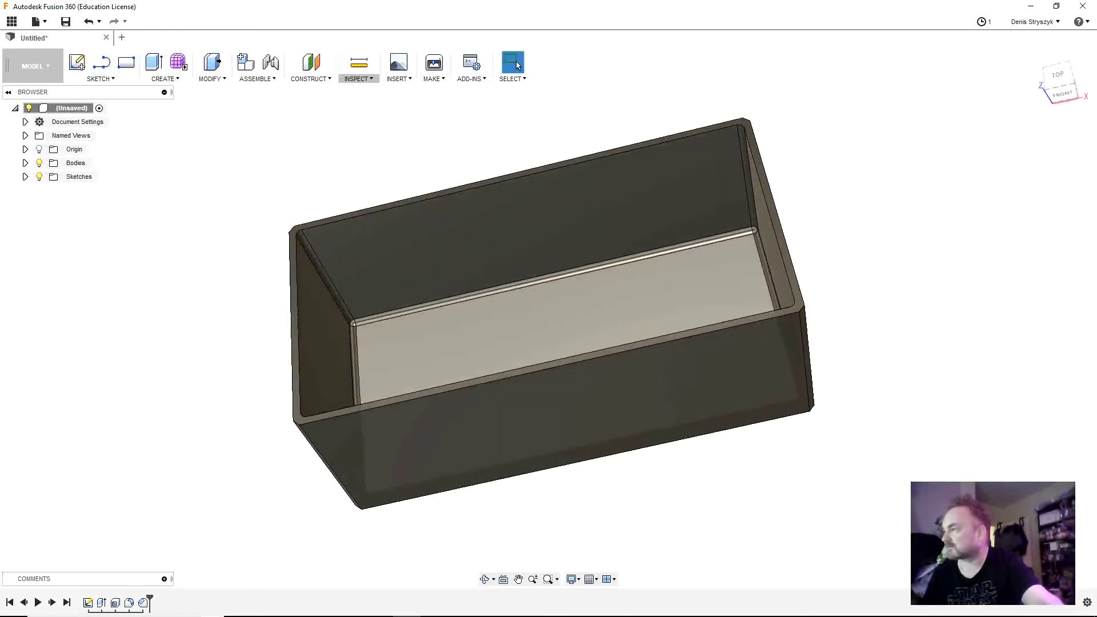
{"action": "middle_click_drag", "start_coordinate": [521, 281], "coordinate": [549, 318], "text": "shift"}
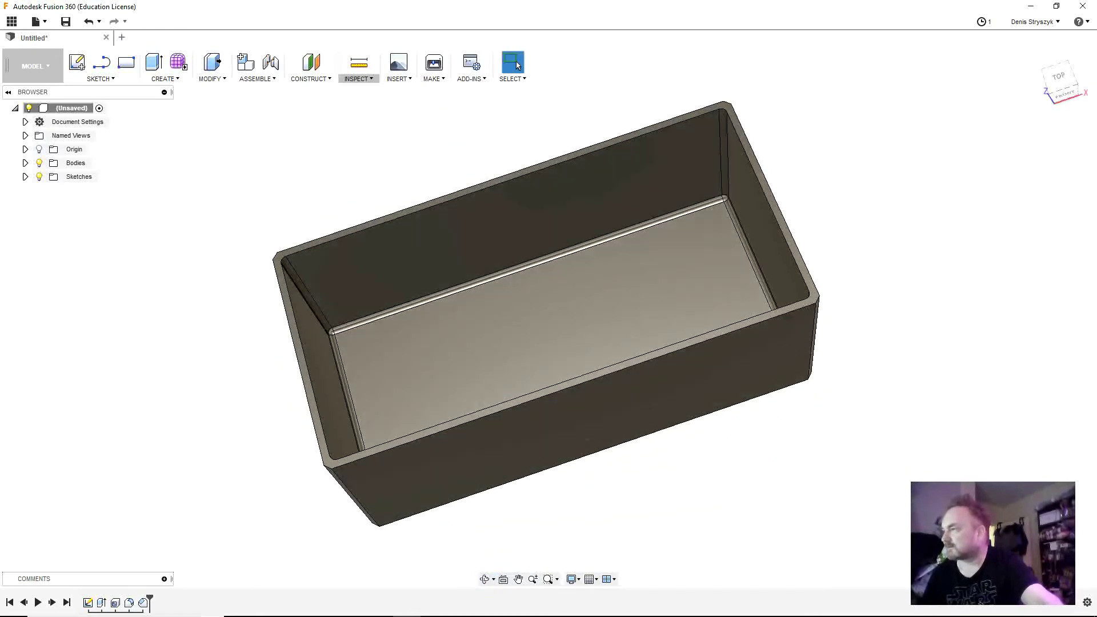
{"action": "mouse_move", "coordinate": [546, 323]}
{"action": "middle_mouse_down", "text": "shift"}
{"action": "mouse_move", "coordinate": [577, 282]}
{"action": "mouse_move", "coordinate": [563, 191]}
{"action": "mouse_move", "coordinate": [565, 213]}
{"action": "mouse_move", "coordinate": [513, 260]}
{"action": "middle_mouse_up", "text": "shift"}
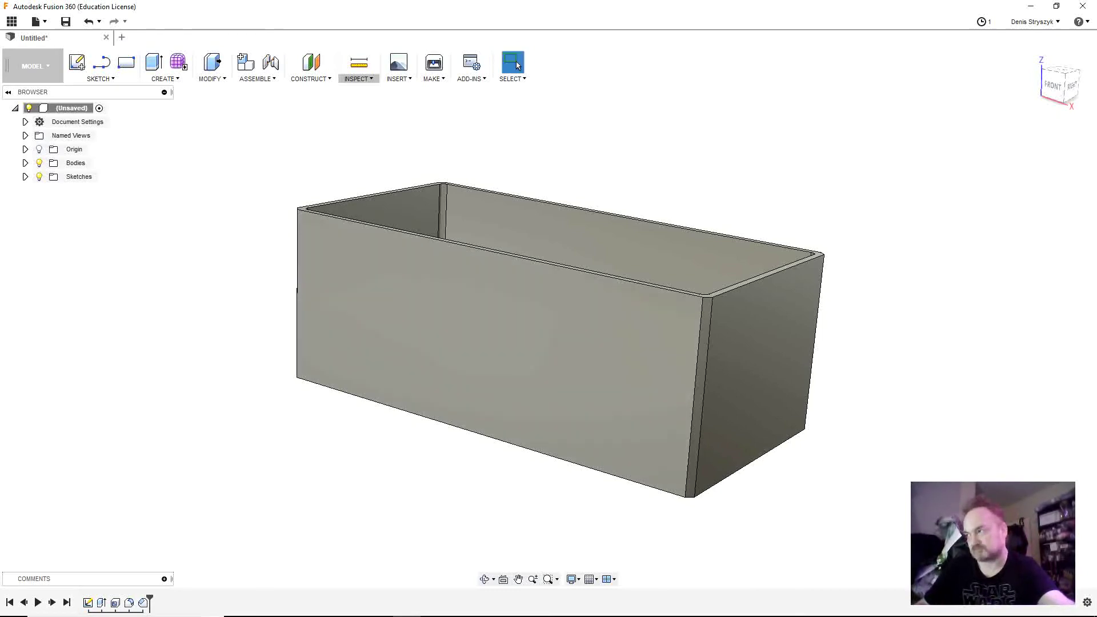
{"action": "mouse_move", "coordinate": [549, 343]}
{"action": "middle_mouse_down", "text": "shift"}
{"action": "mouse_move", "coordinate": [492, 412]}
{"action": "mouse_move", "coordinate": [560, 434]}
{"action": "mouse_move", "coordinate": [601, 377]}
{"action": "middle_mouse_up", "text": "shift"}
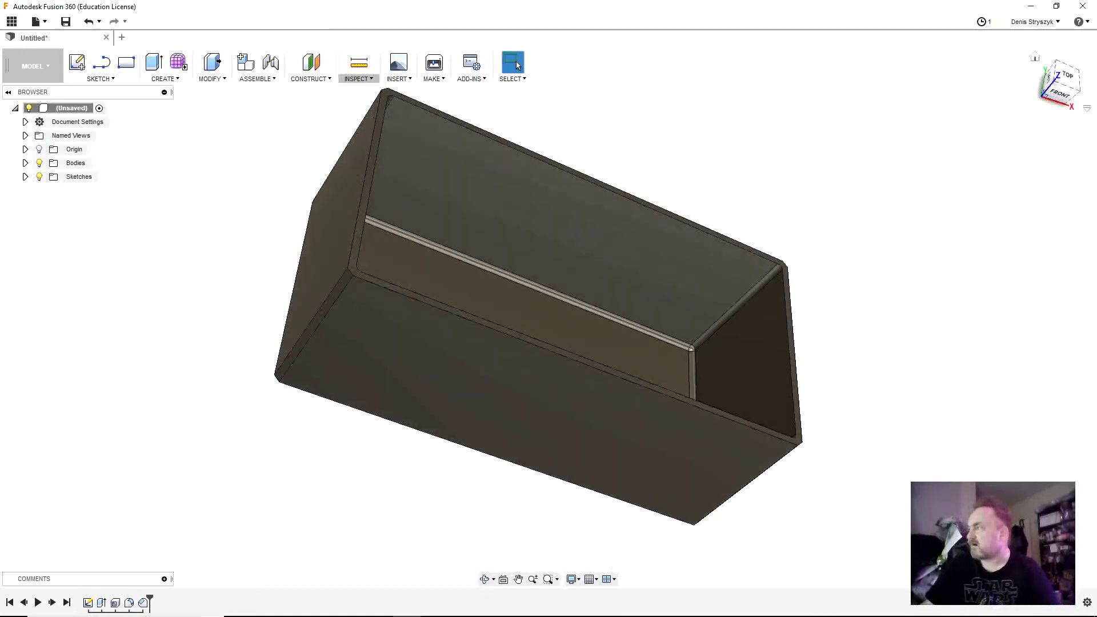
{"action": "left_click", "coordinate": [1035, 57]}
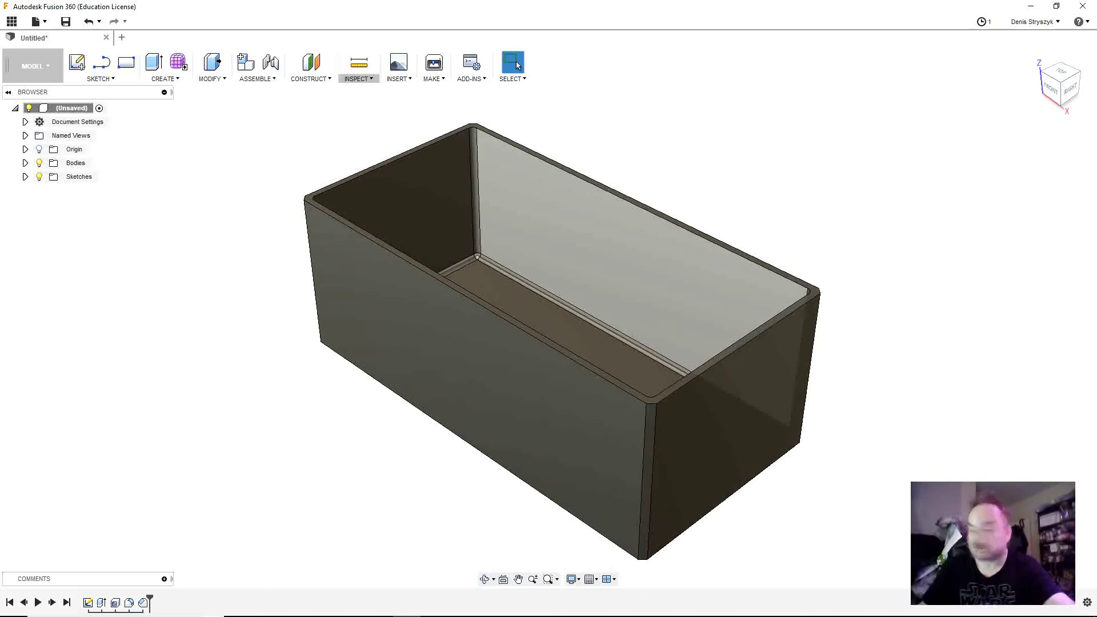
{"action": "mouse_move", "coordinate": [549, 320]}
{"action": "middle_mouse_down", "text": "shift"}
{"action": "mouse_move", "coordinate": [518, 380]}
{"action": "mouse_move", "coordinate": [486, 398]}
{"action": "mouse_move", "coordinate": [537, 349]}
{"action": "mouse_move", "coordinate": [595, 326]}
{"action": "mouse_move", "coordinate": [583, 395]}
{"action": "mouse_move", "coordinate": [518, 374]}
{"action": "mouse_move", "coordinate": [506, 408]}
{"action": "mouse_move", "coordinate": [560, 337]}
{"action": "mouse_move", "coordinate": [606, 375]}
{"action": "middle_mouse_up", "text": "shift"}
{"action": "left_click", "coordinate": [611, 375]}
{"action": "right_click", "coordinate": [611, 375]}
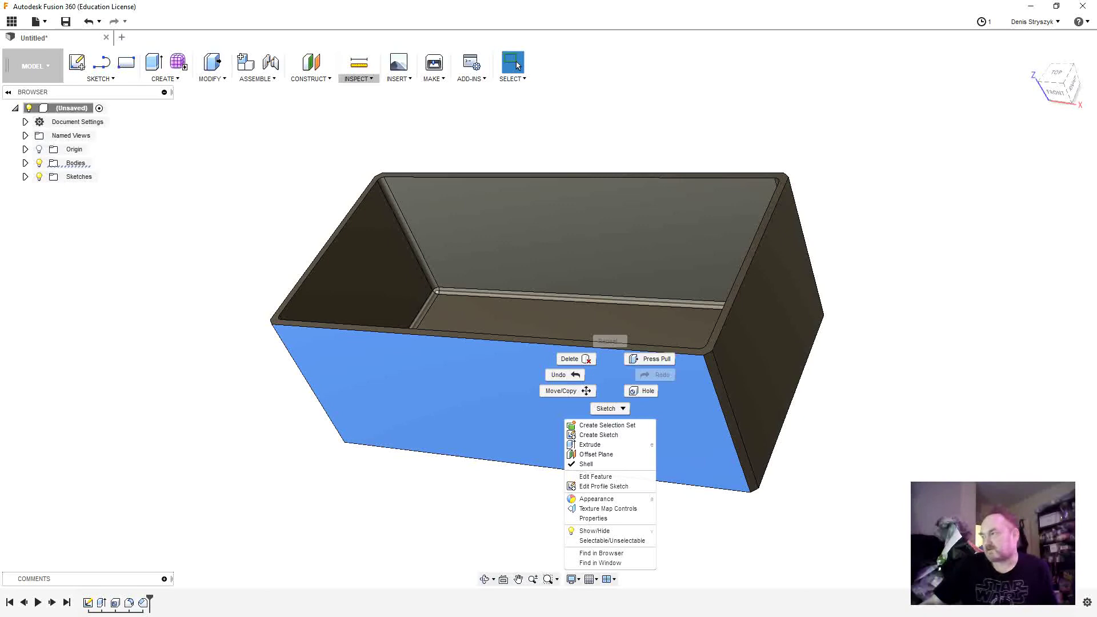
{"action": "left_click", "coordinate": [599, 435]}
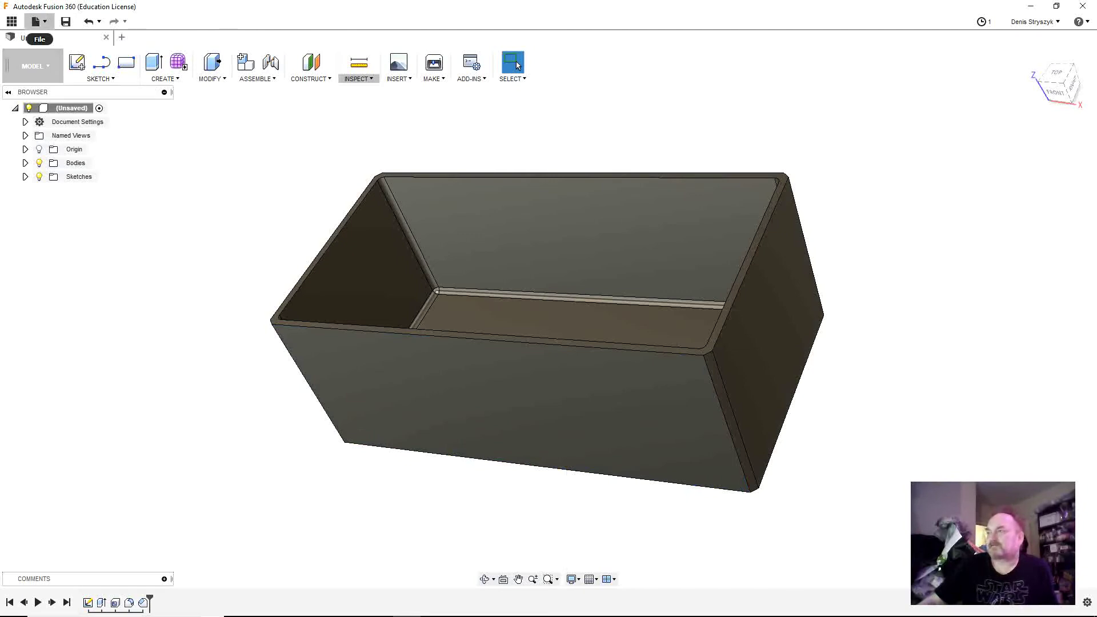
Save the design as Boite1 in the master branch of My First Project
{"action": "left_click", "coordinate": [39, 22]}
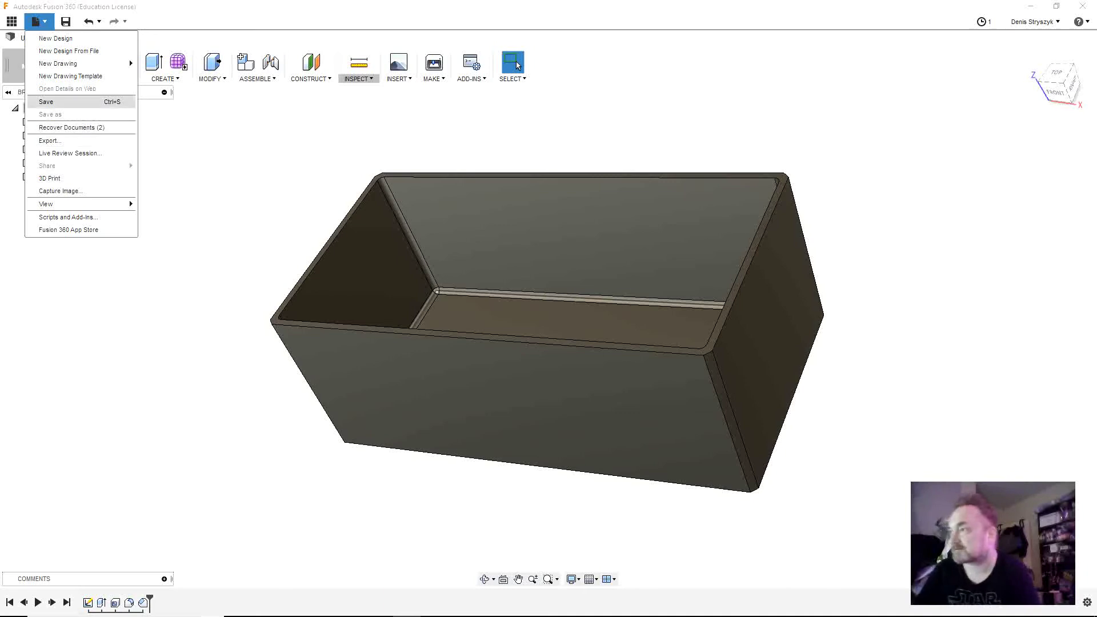
{"action": "left_click", "coordinate": [57, 102]}
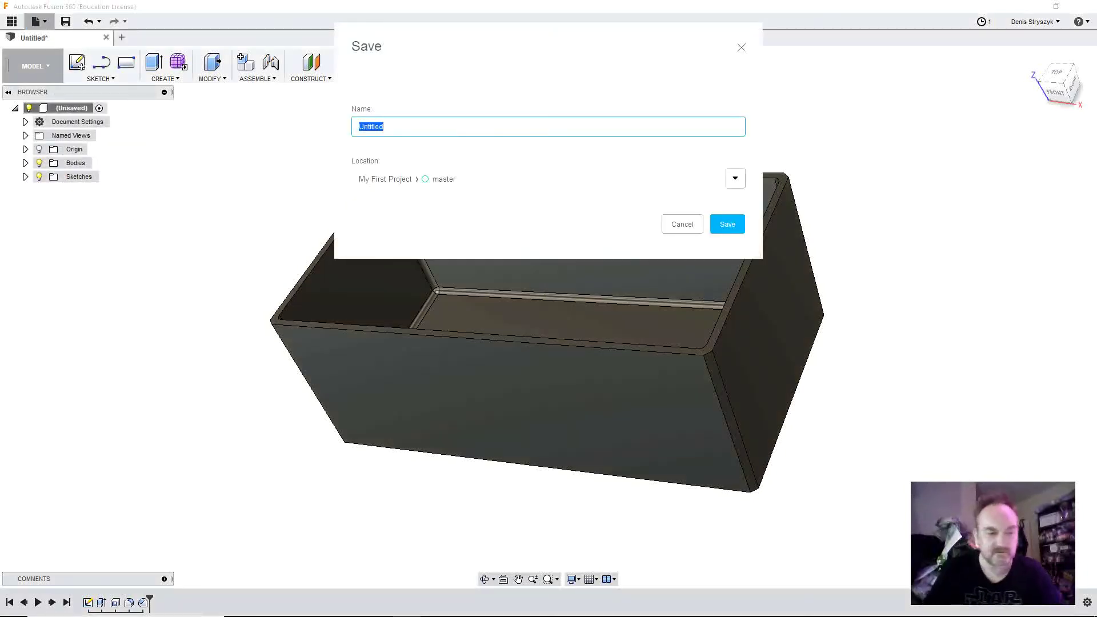
{"action": "type", "text": "B"}
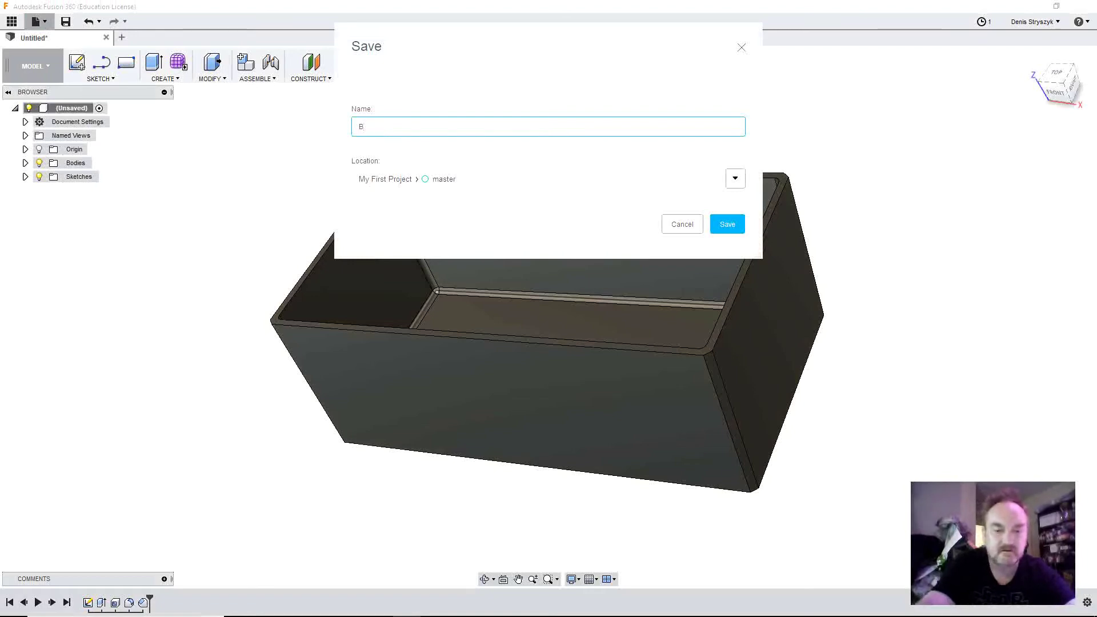
{"action": "type", "text": "oite1"}
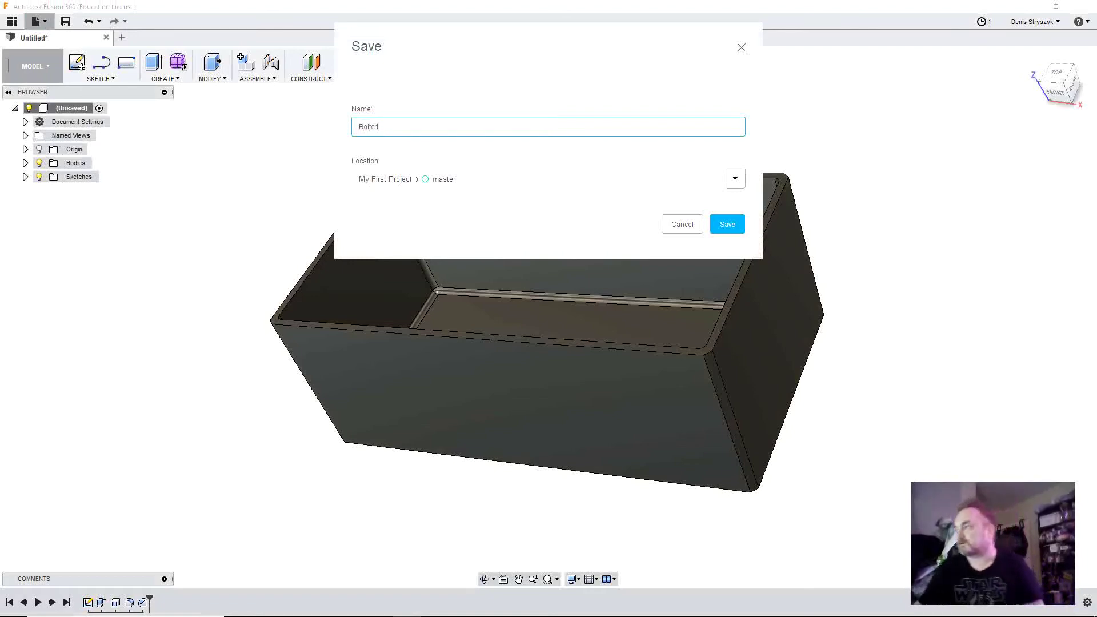
{"action": "key", "text": "Return"}
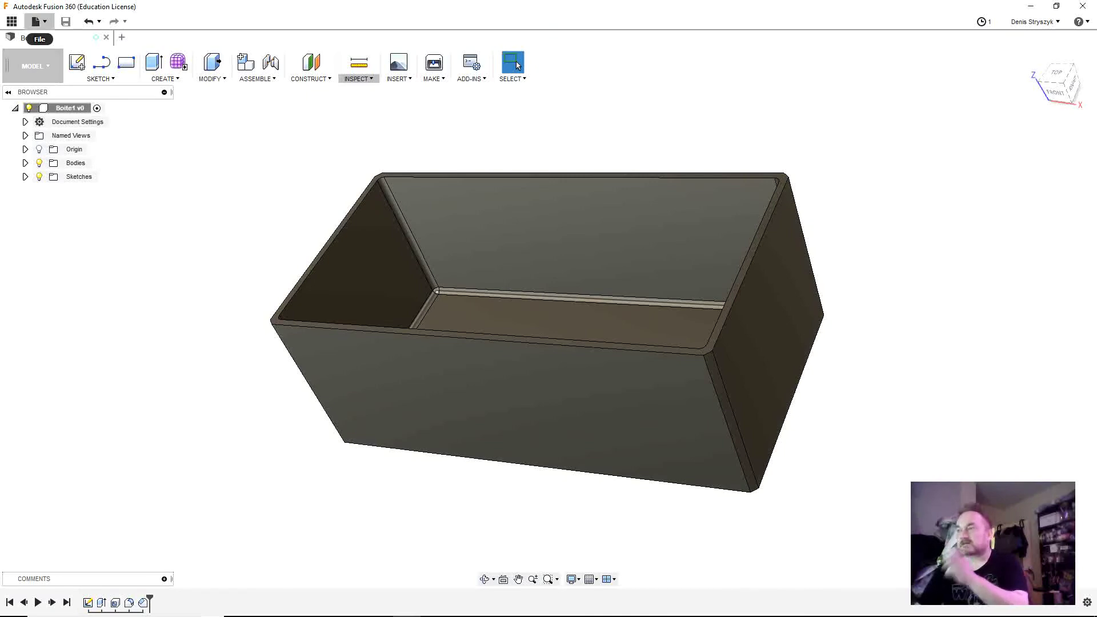
Check the Save As location in My First Project and the options for sharing the design
{"action": "left_click", "coordinate": [39, 22]}
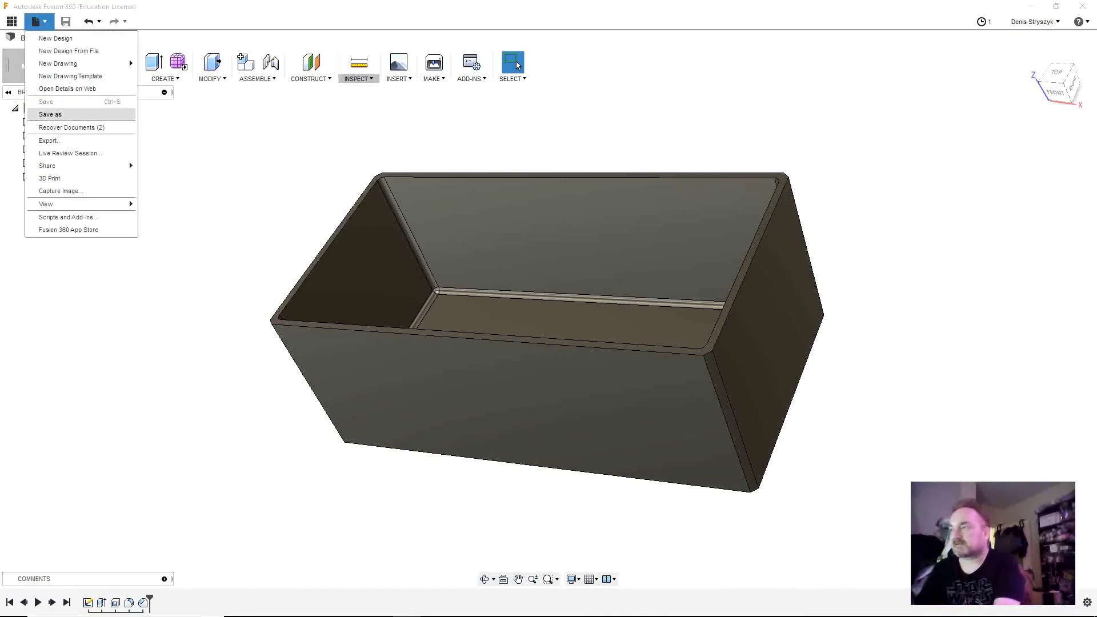
{"action": "left_click", "coordinate": [50, 115]}
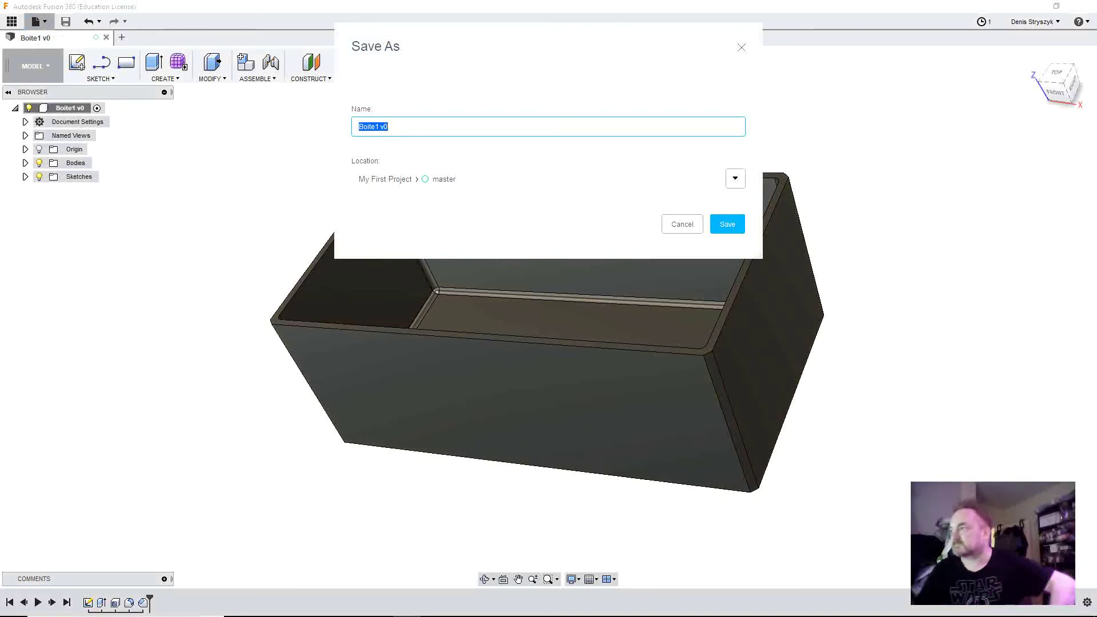
{"action": "left_click", "coordinate": [735, 178]}
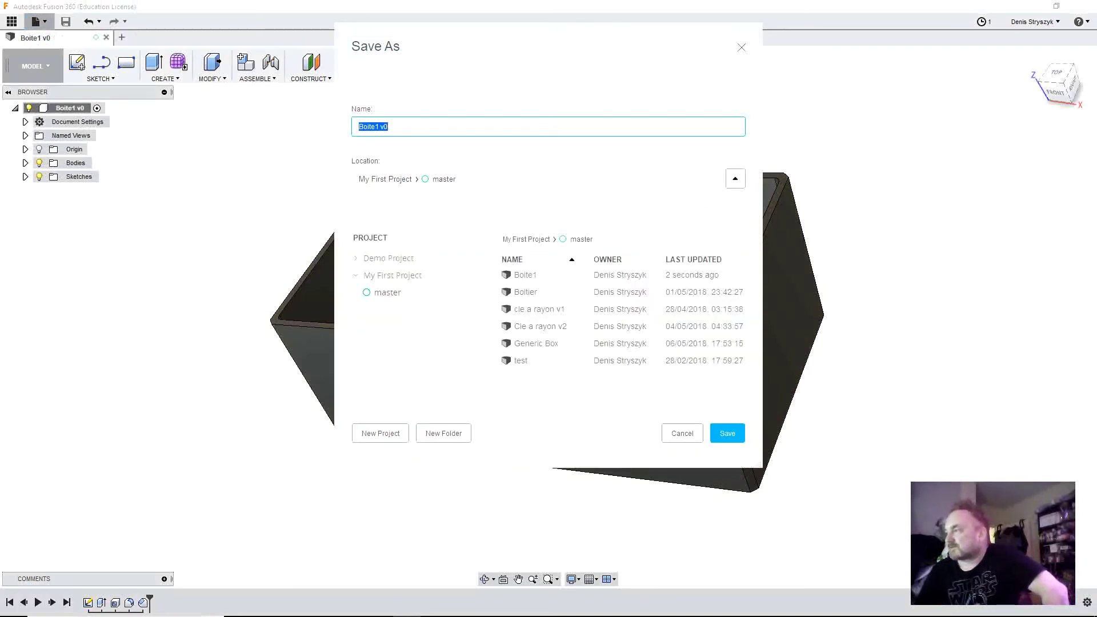
{"action": "left_click", "coordinate": [727, 434]}
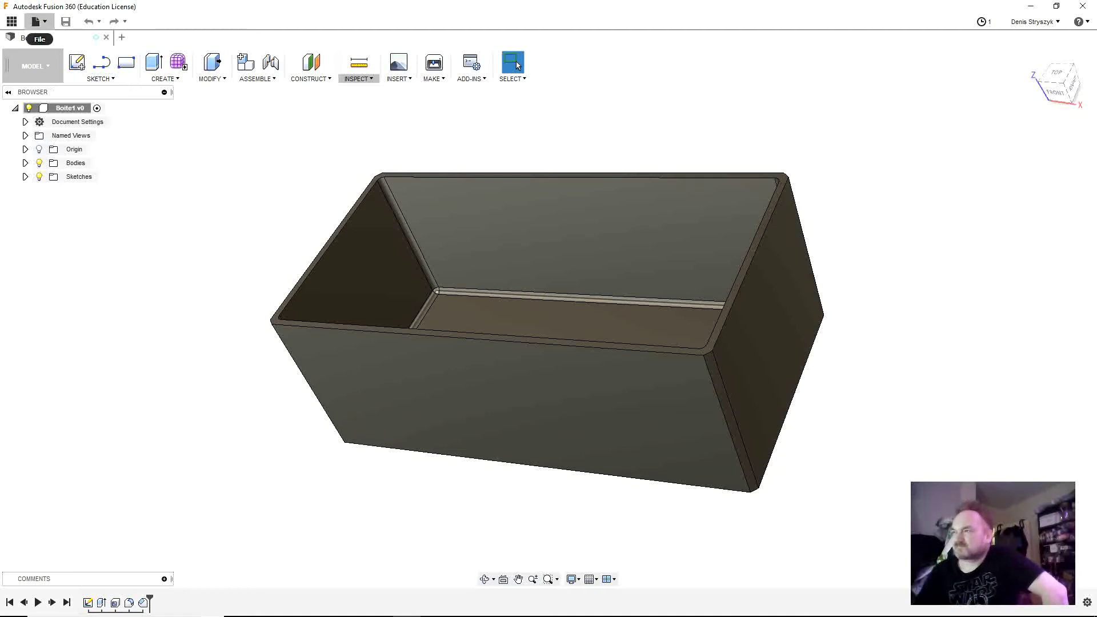
{"action": "left_click", "coordinate": [39, 21]}
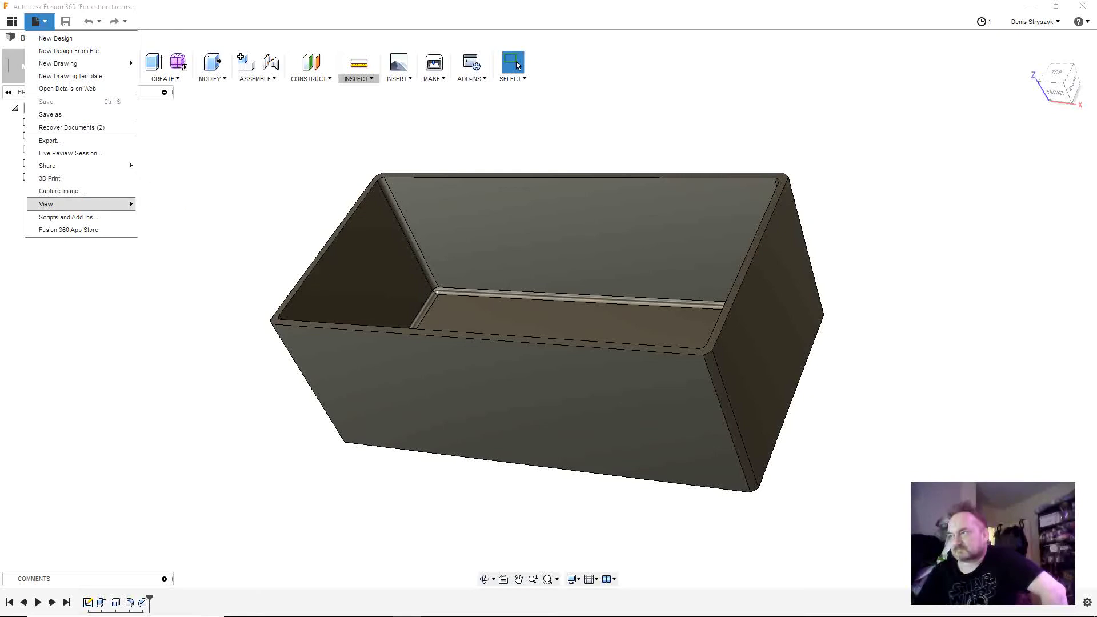
{"action": "mouse_move", "coordinate": [85, 166]}
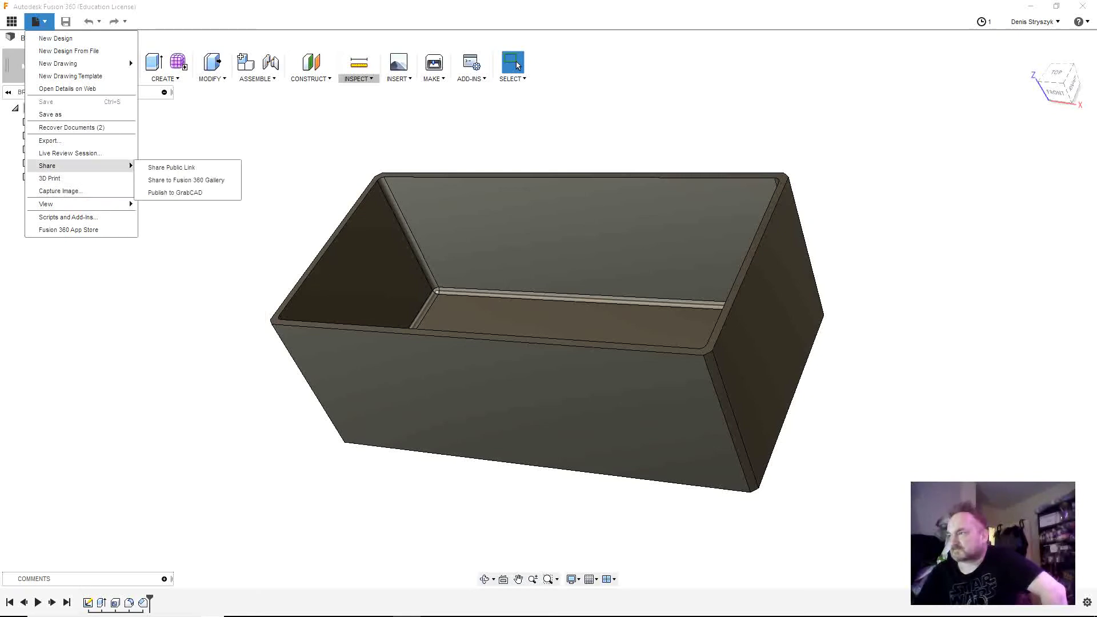
{"action": "key", "text": "Escape"}
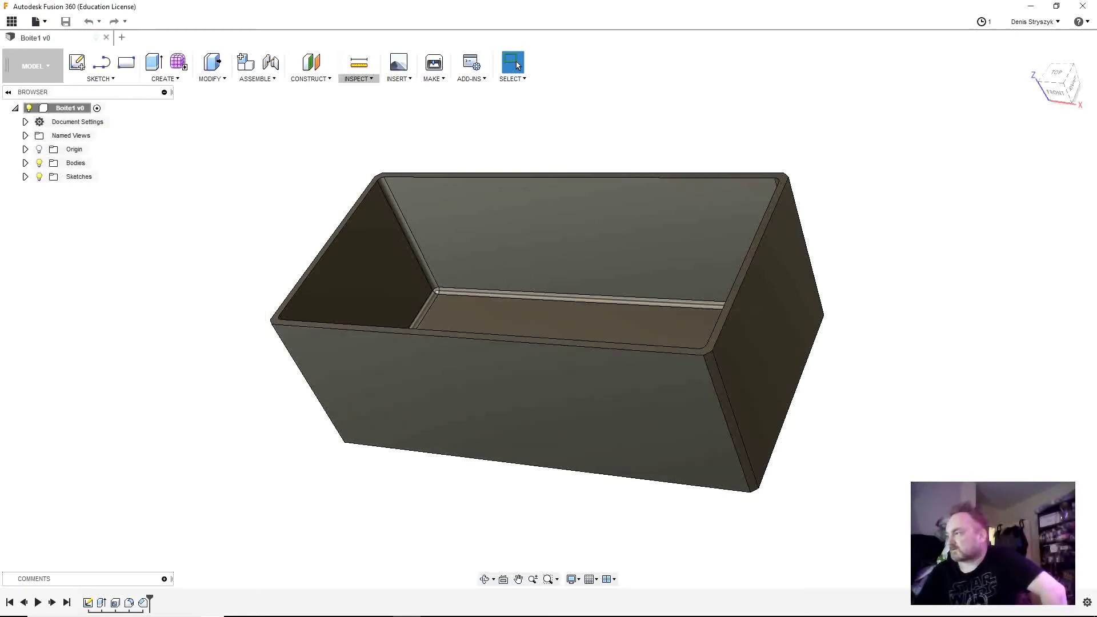
{"action": "left_click_drag", "start_coordinate": [919, 543], "coordinate": [273, 133]}
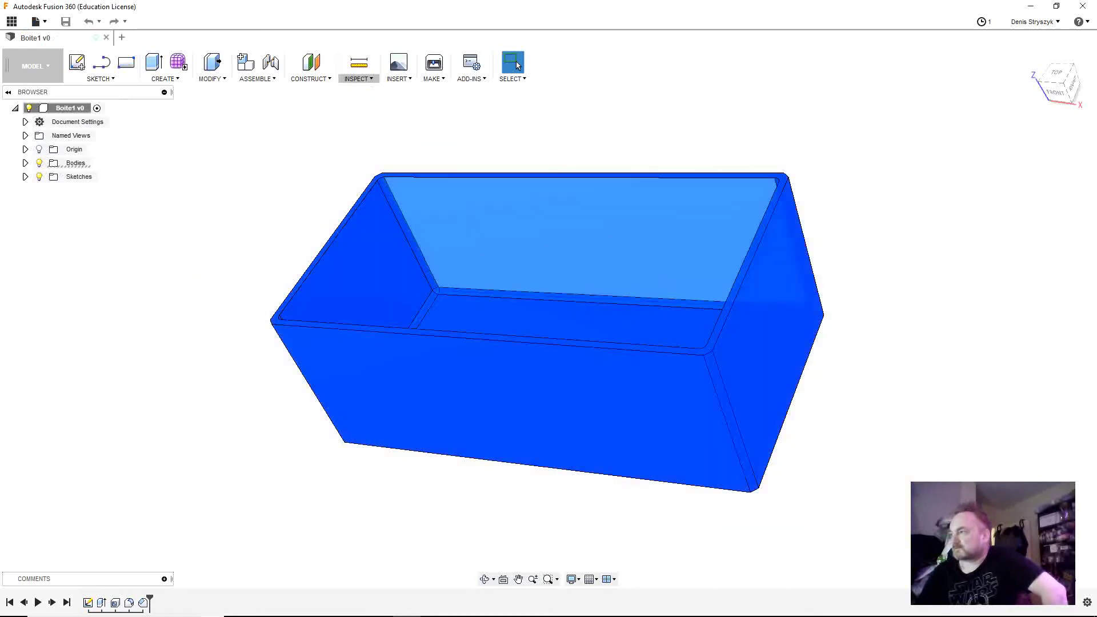
{"action": "right_click", "coordinate": [455, 231]}
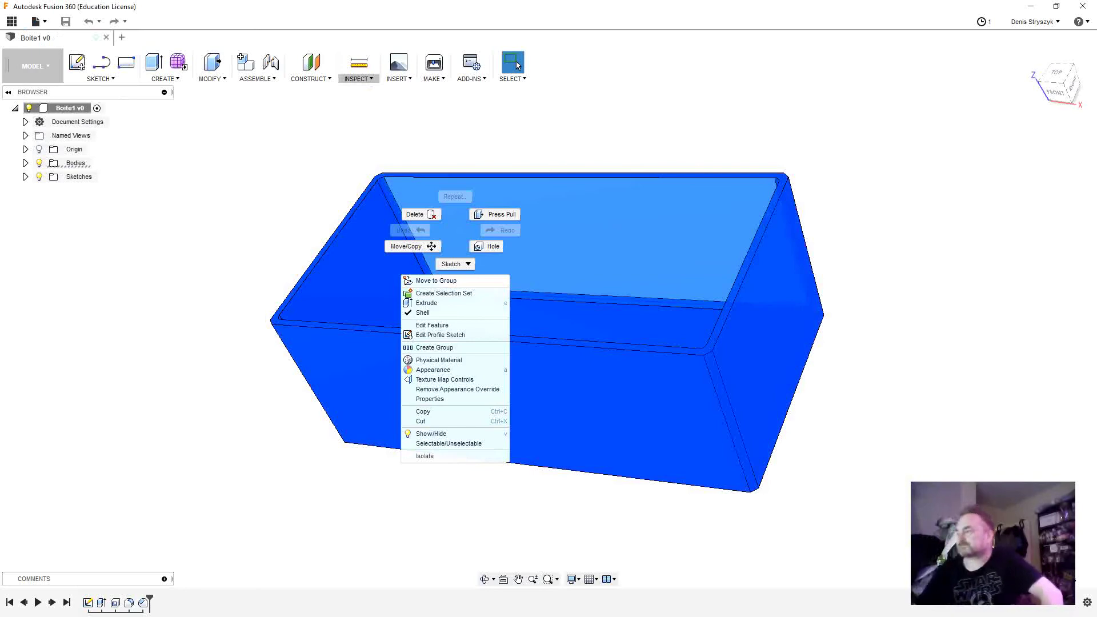
{"action": "key", "text": "Escape"}
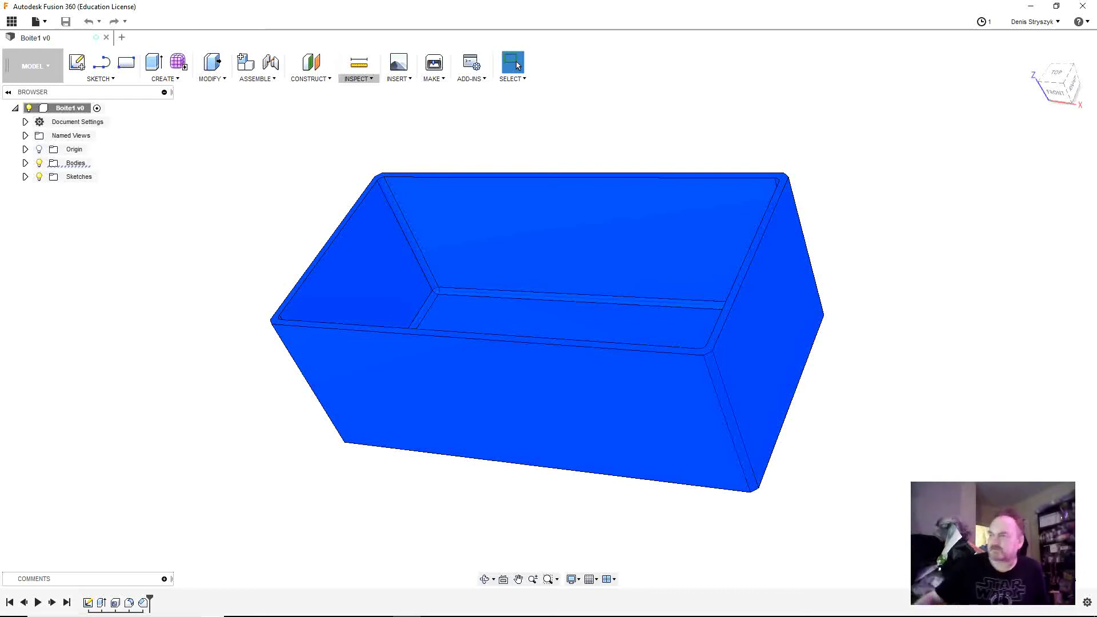
{"action": "key", "text": "Escape"}
Assign the ABS Plastic physical material from the Fusion 360 Material Library to the whole box
{"action": "left_click", "coordinate": [503, 400]}
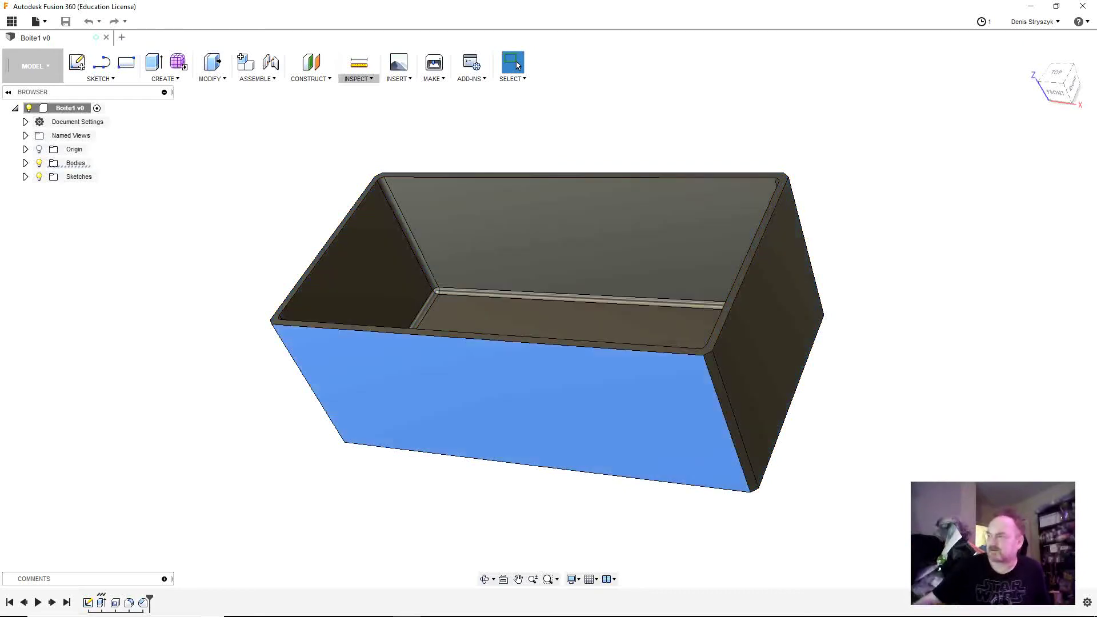
{"action": "double_click", "coordinate": [503, 400]}
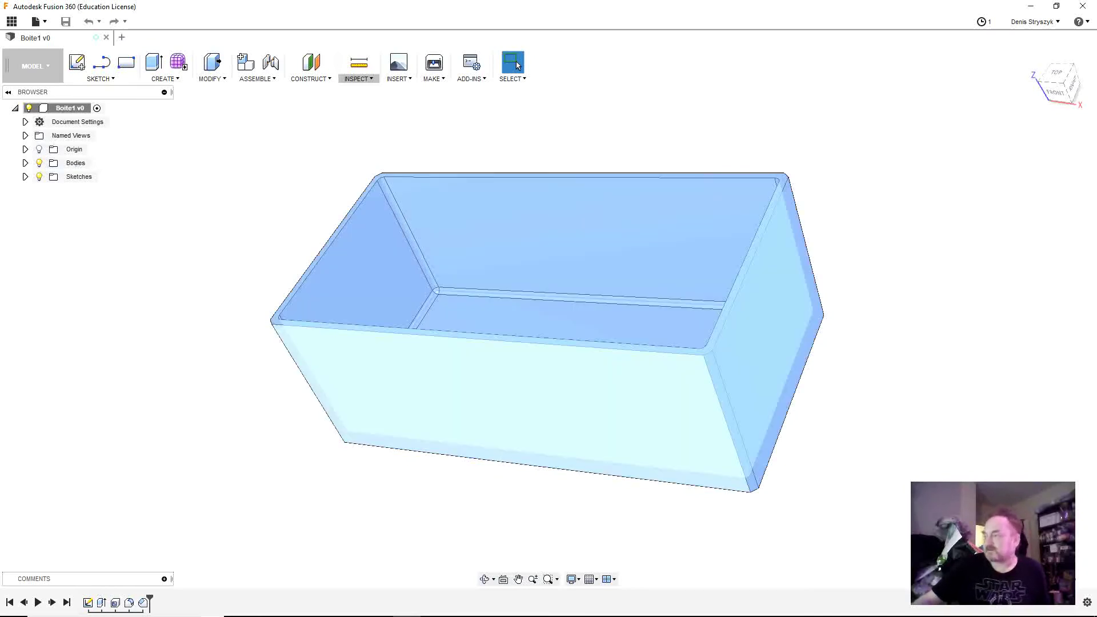
{"action": "right_click", "coordinate": [557, 406]}
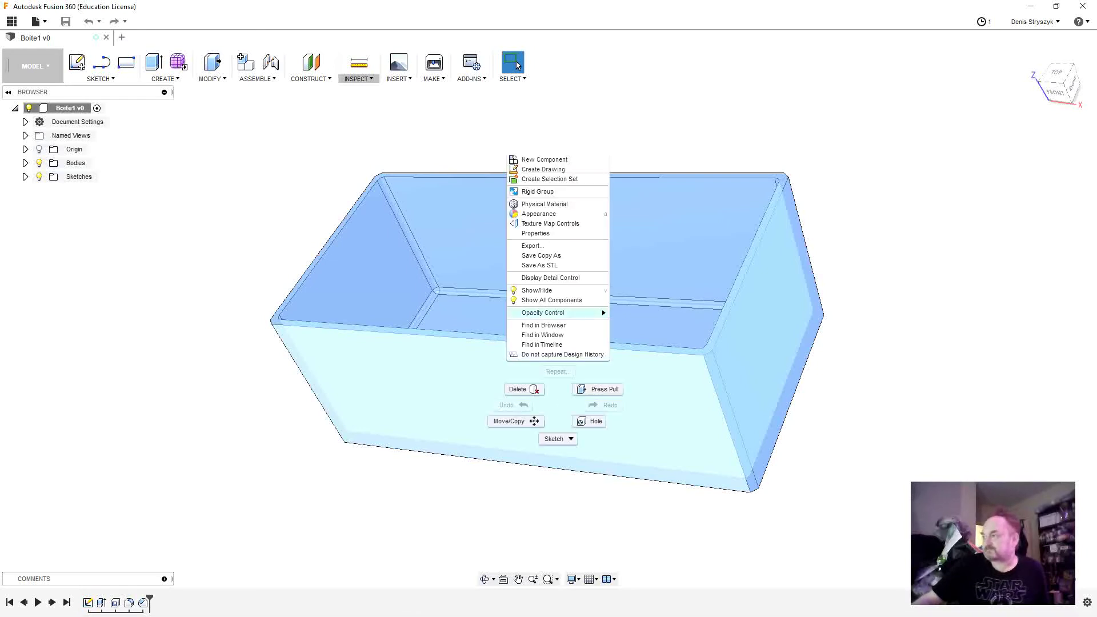
{"action": "left_click", "coordinate": [554, 204]}
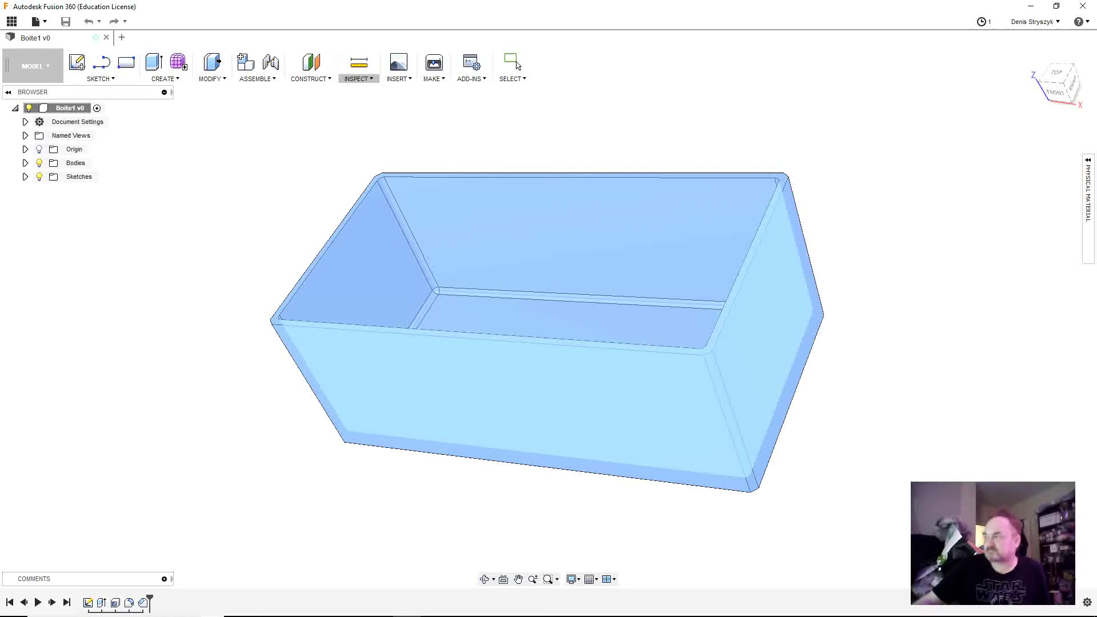
{"action": "left_click", "coordinate": [1089, 160]}
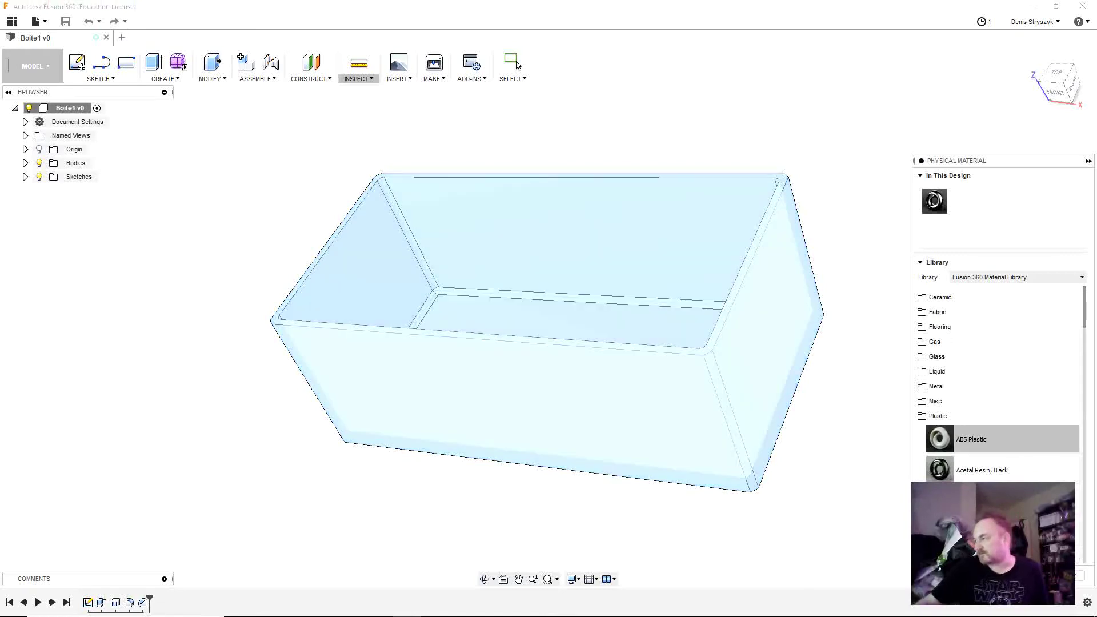
{"action": "left_click_drag", "start_coordinate": [971, 440], "coordinate": [657, 388]}
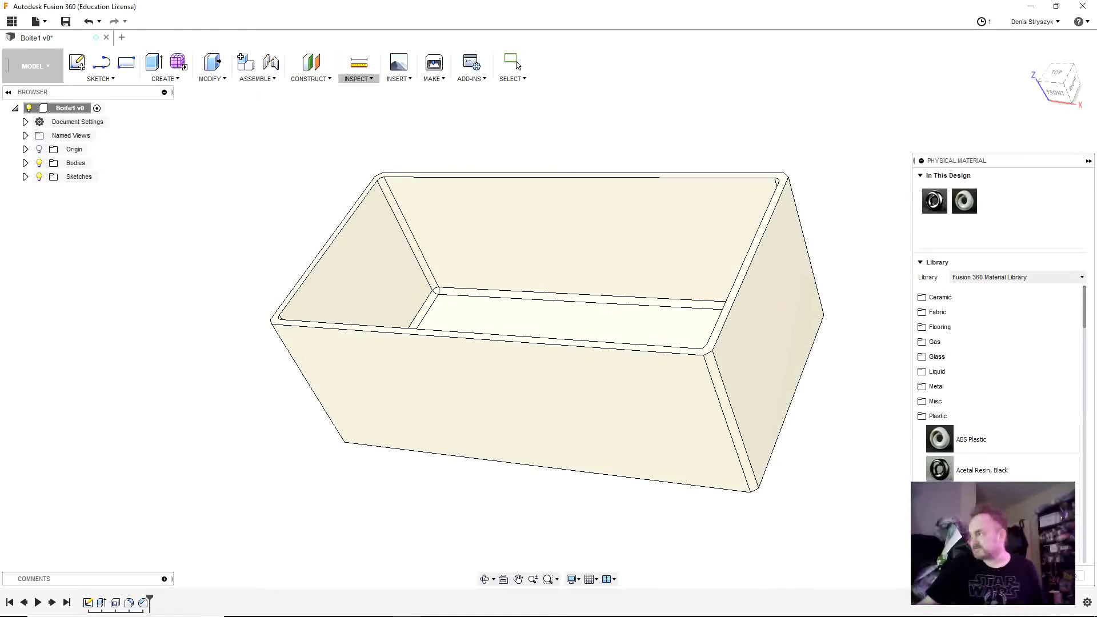
{"action": "left_click", "coordinate": [1089, 161]}
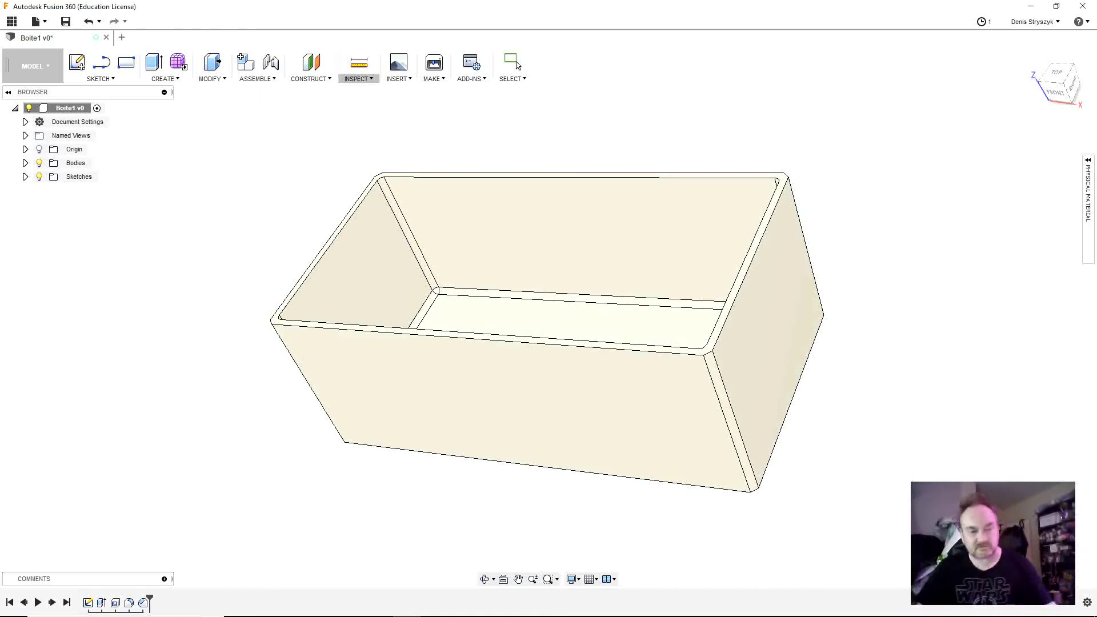
Compare the box with and without its corner chamfer by rolling the history marker back before it and forward again
{"action": "middle_click_drag", "start_coordinate": [549, 317], "coordinate": [646, 372], "text": "shift"}
{"action": "middle_click_drag", "start_coordinate": [686, 218], "coordinate": [668, 257], "text": "shift"}
{"action": "mouse_move", "coordinate": [457, 286]}
{"action": "middle_mouse_down", "text": "shift"}
{"action": "mouse_move", "coordinate": [772, 337]}
{"action": "mouse_move", "coordinate": [740, 398]}
{"action": "mouse_move", "coordinate": [800, 257]}
{"action": "mouse_move", "coordinate": [723, 289]}
{"action": "mouse_move", "coordinate": [691, 343]}
{"action": "mouse_move", "coordinate": [640, 369]}
{"action": "middle_mouse_up", "text": "shift"}
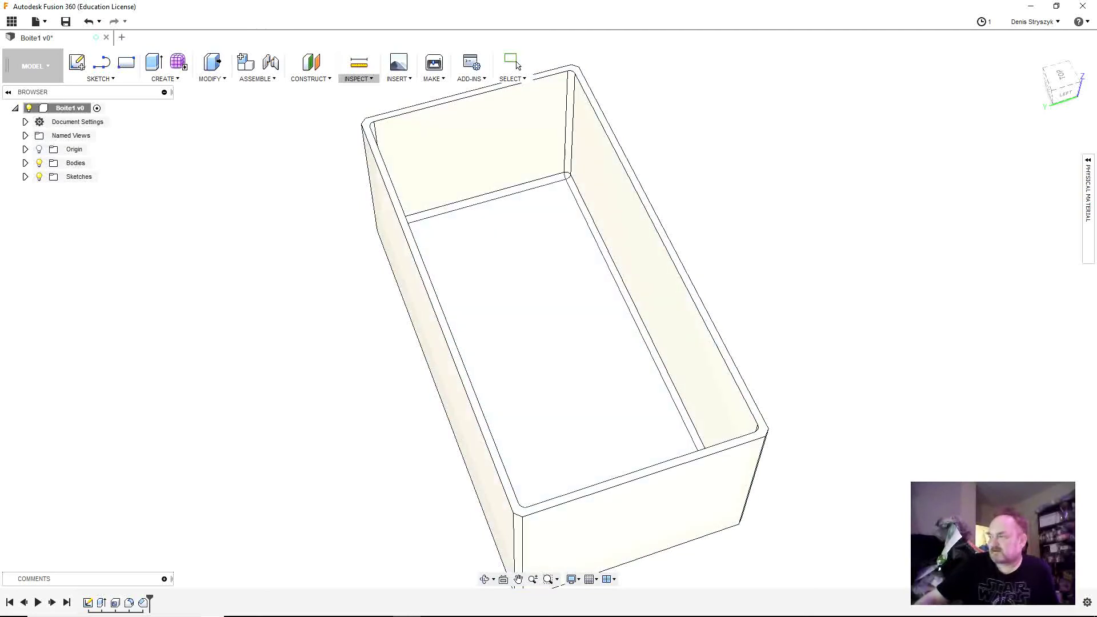
{"action": "left_click", "coordinate": [143, 603]}
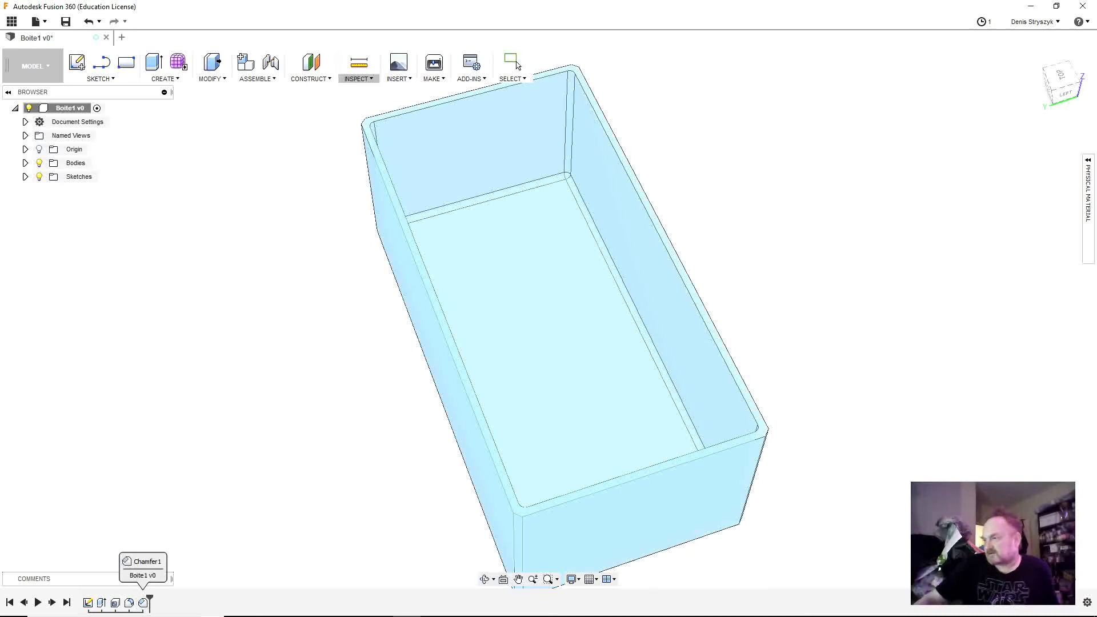
{"action": "left_click", "coordinate": [518, 65]}
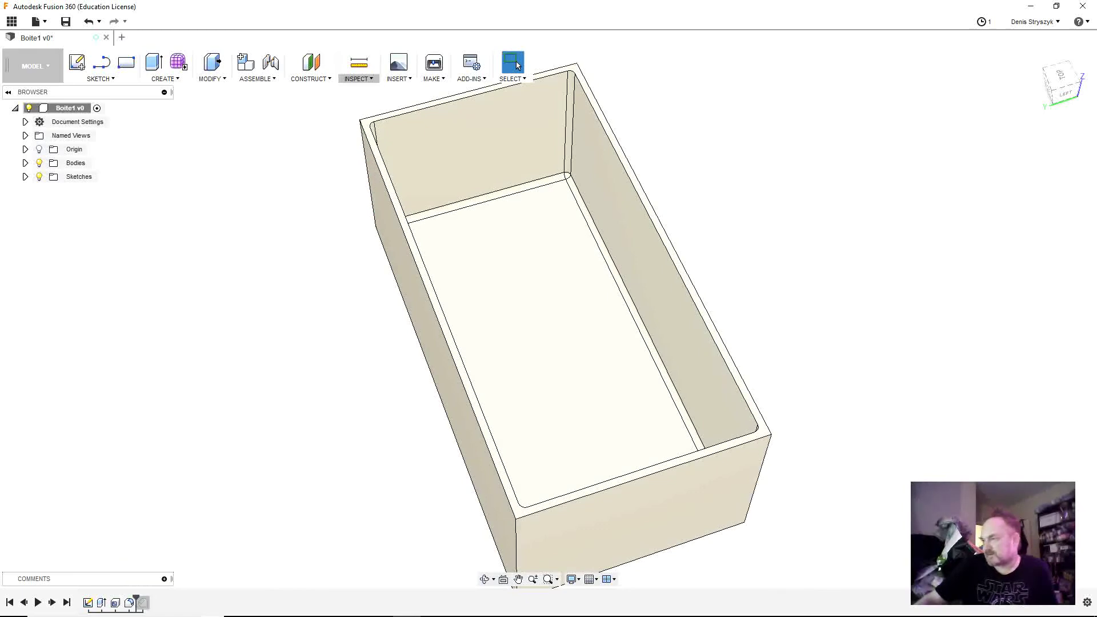
{"action": "right_click", "coordinate": [143, 603]}
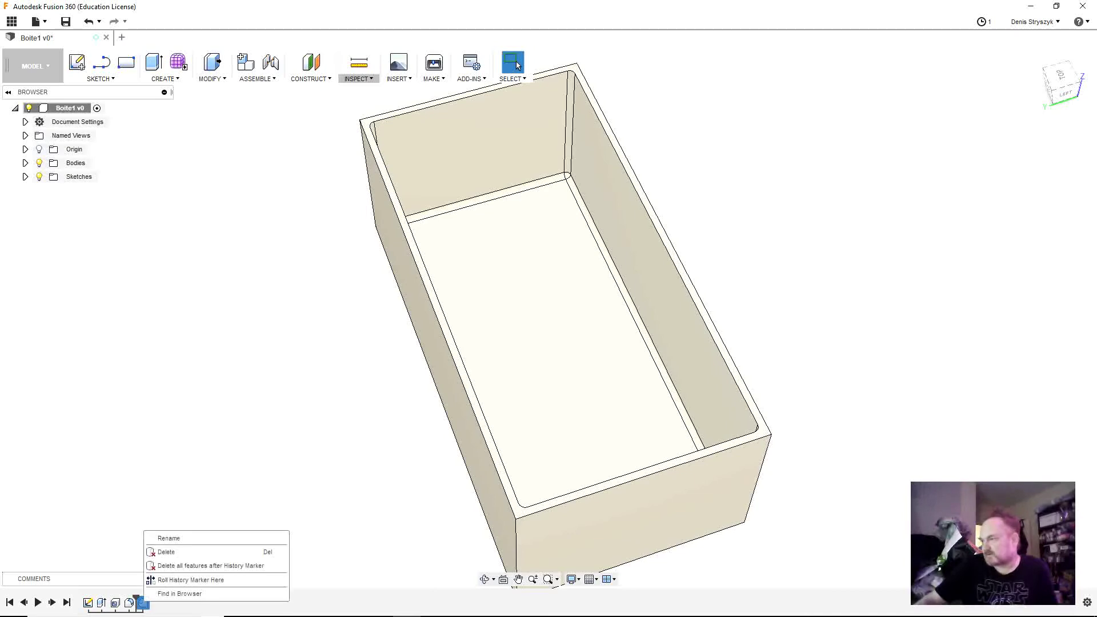
{"action": "key", "text": "Escape"}
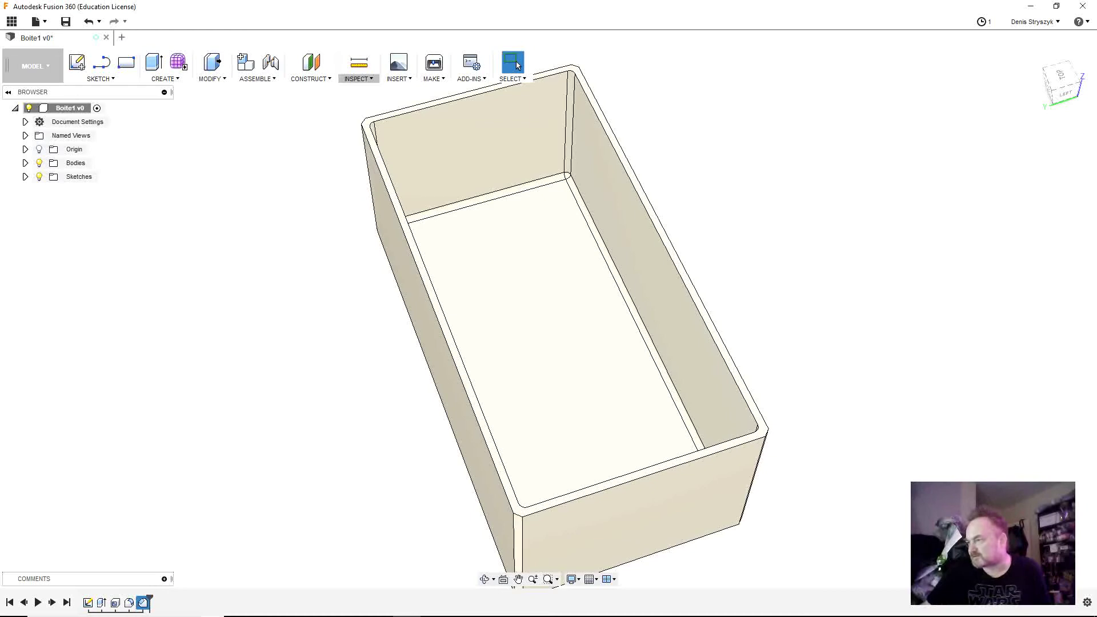
Examine the corner chamfer's feature settings and the available chamfer types, leaving them as they are
{"action": "right_click", "coordinate": [143, 603]}
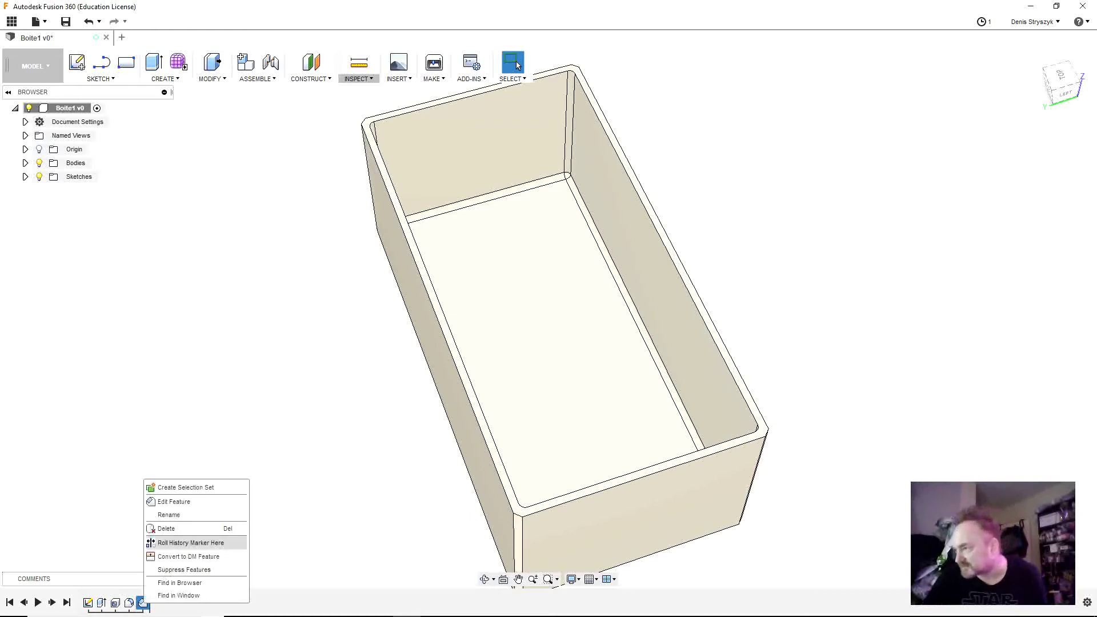
{"action": "left_click", "coordinate": [174, 502]}
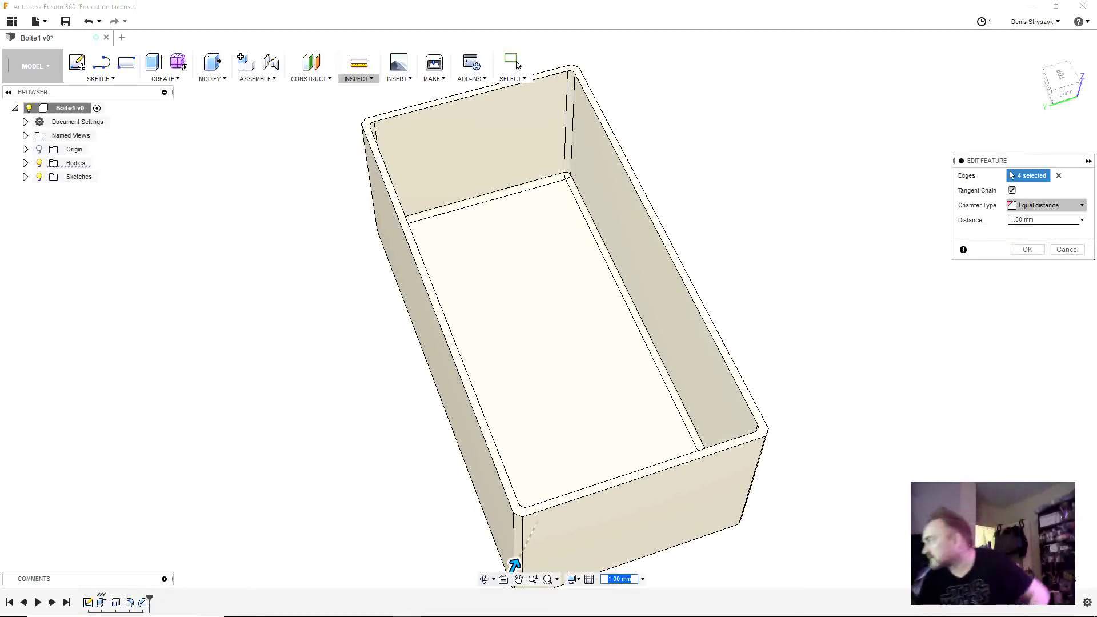
{"action": "left_click", "coordinate": [1048, 205]}
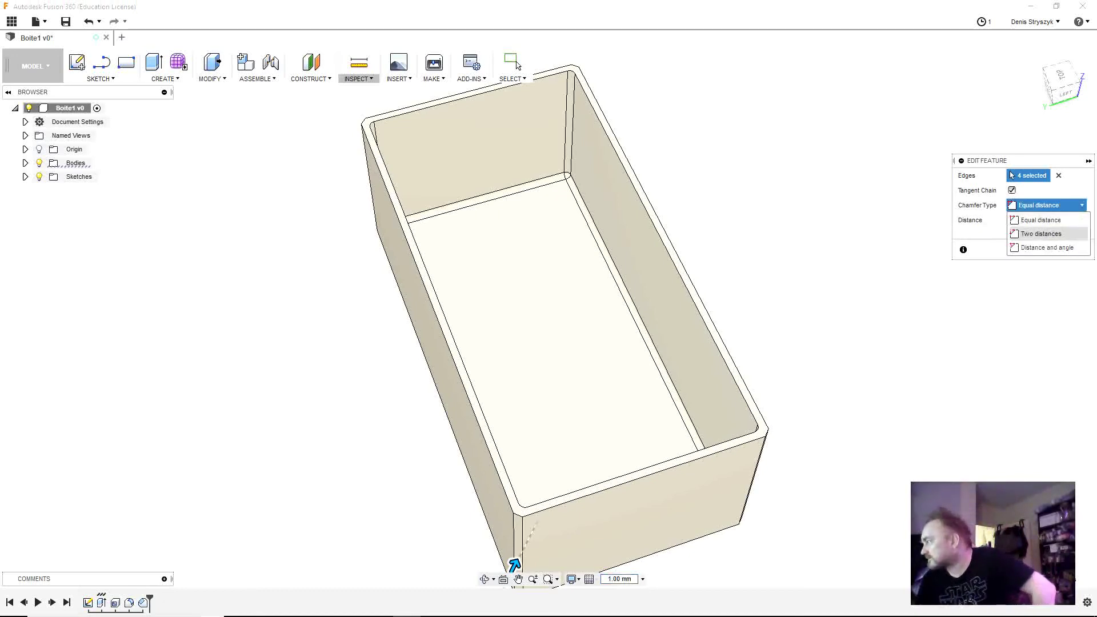
{"action": "left_click", "coordinate": [1048, 206]}
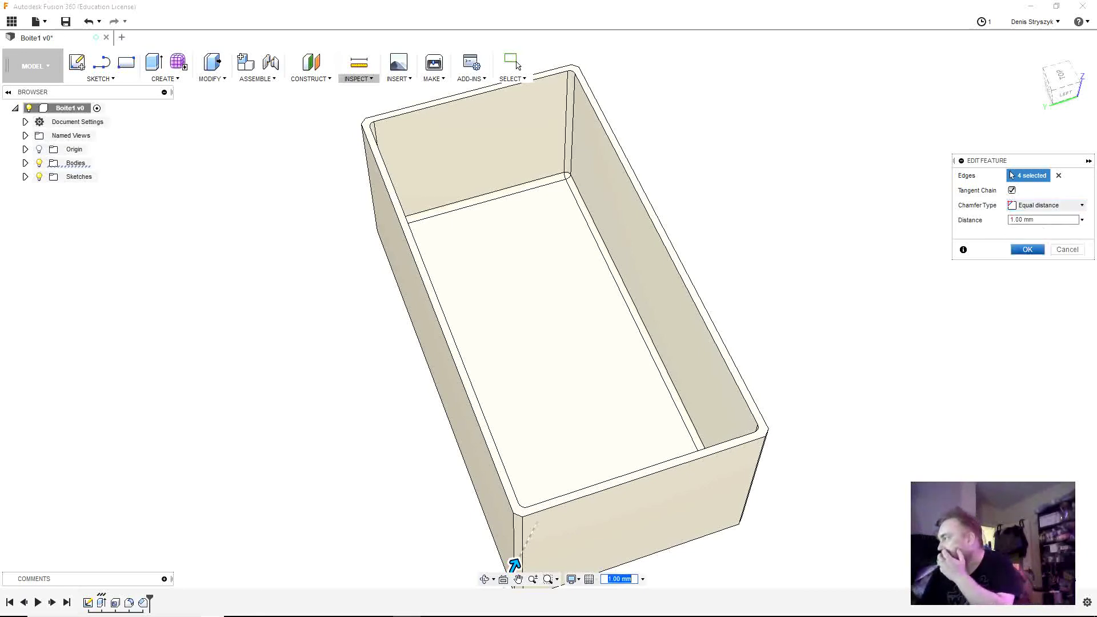
{"action": "left_click", "coordinate": [1068, 250]}
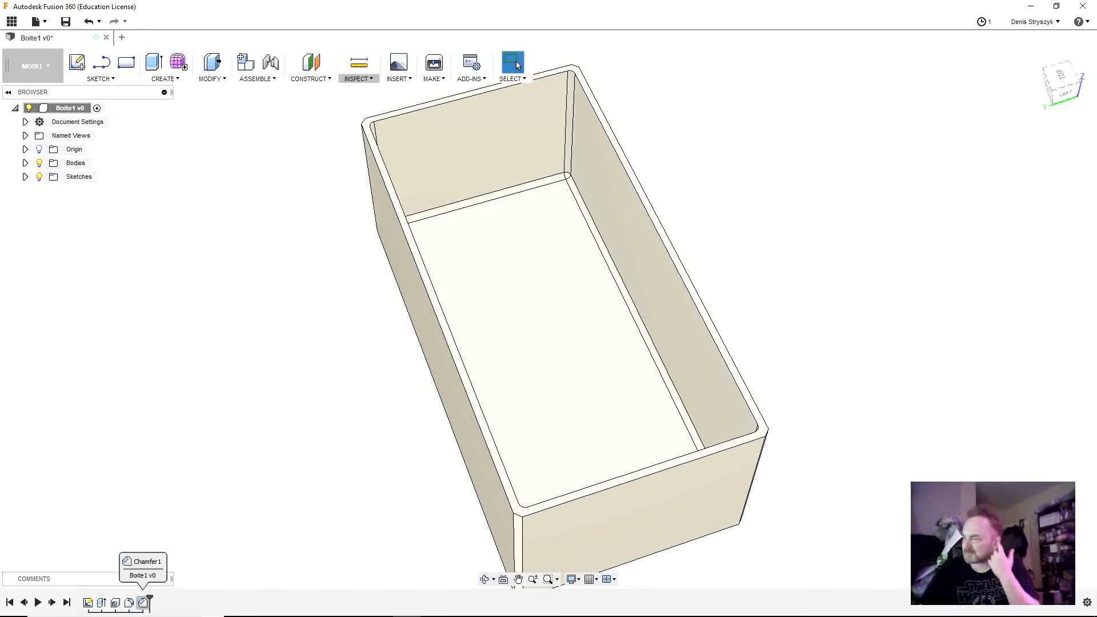
Suppress the corner chamfer and round the box's four outer vertical edges with a 1 mm constant-radius fillet
{"action": "right_click", "coordinate": [143, 603]}
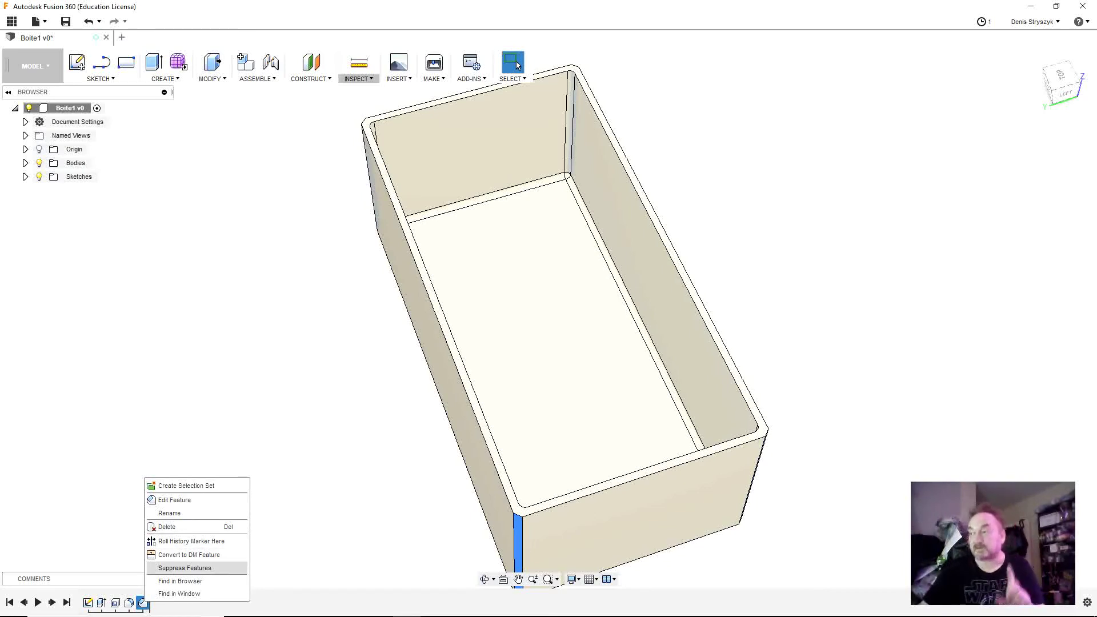
{"action": "left_click", "coordinate": [185, 568]}
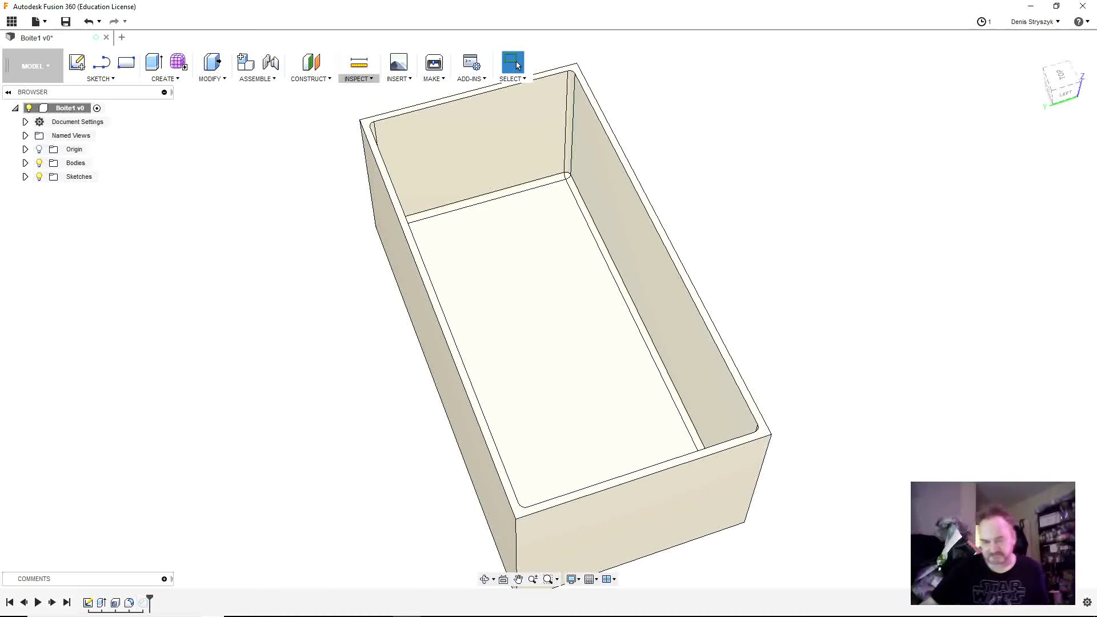
{"action": "key", "text": "f"}
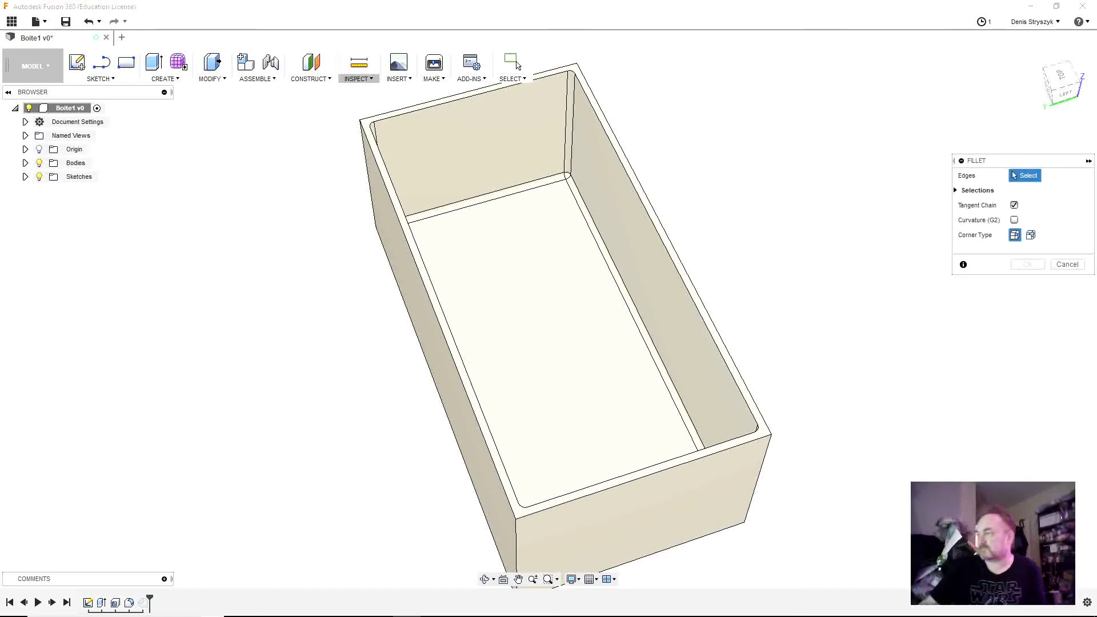
{"action": "left_click", "coordinate": [362, 147]}
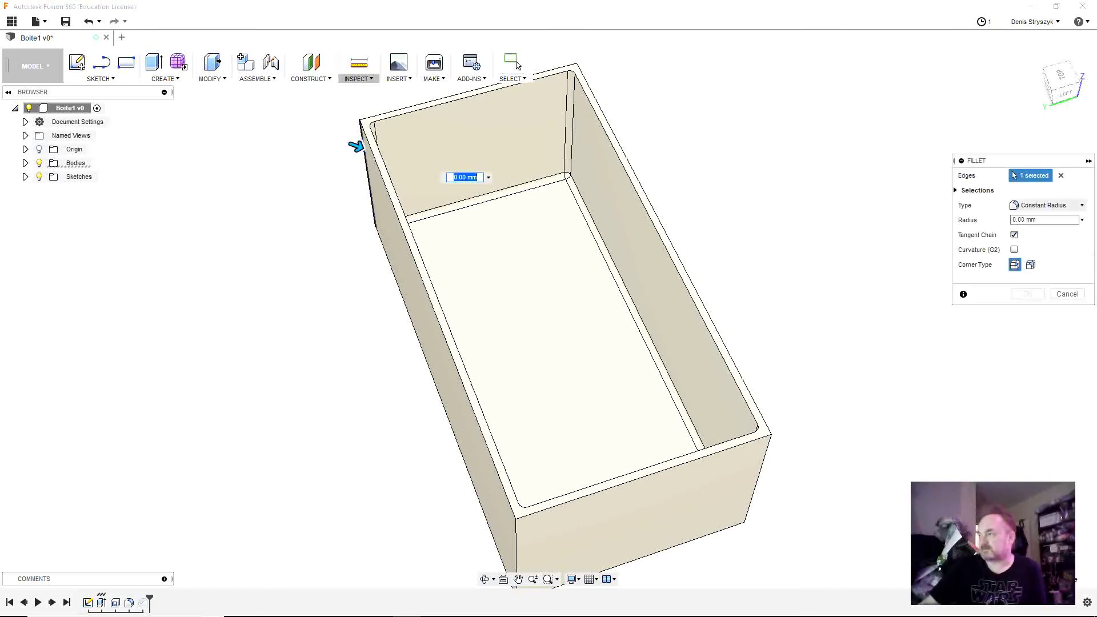
{"action": "left_click", "coordinate": [515, 539]}
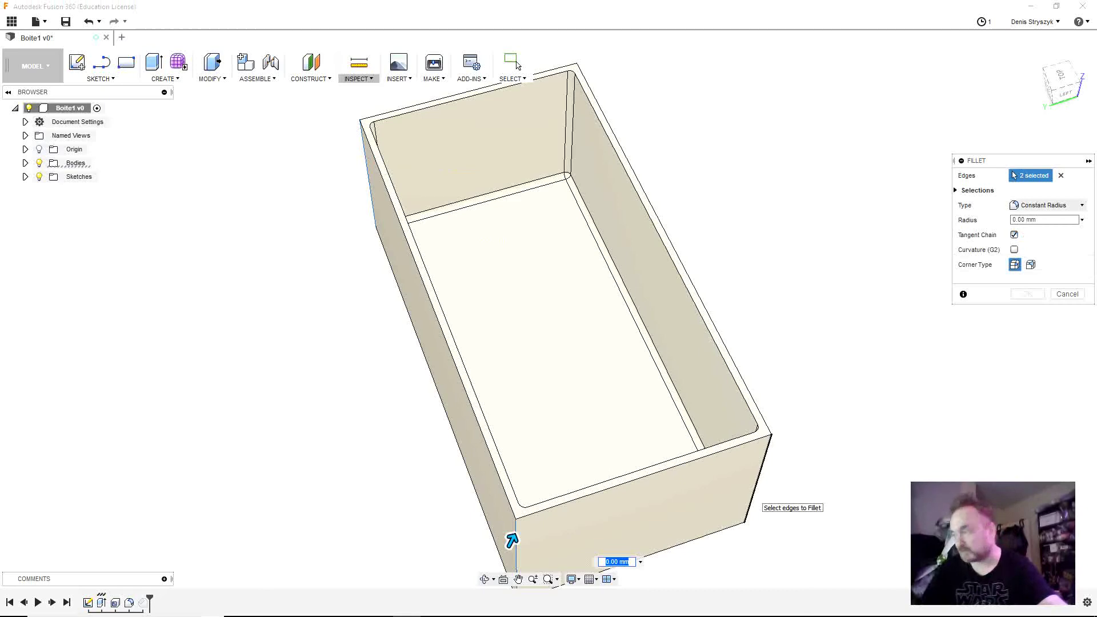
{"action": "left_click", "coordinate": [755, 495]}
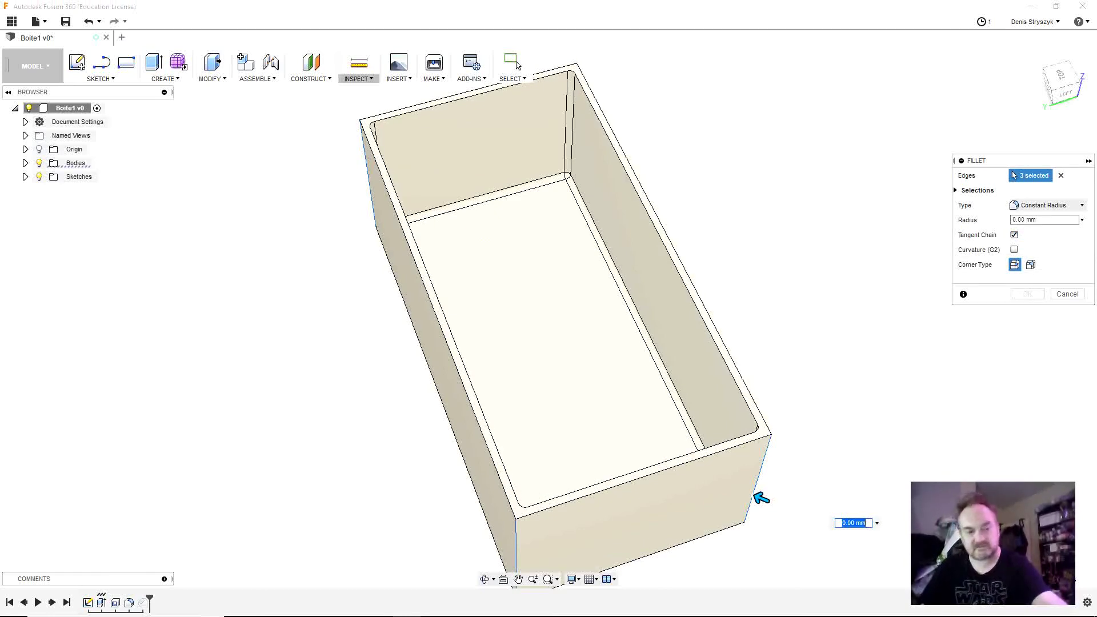
{"action": "middle_click_drag", "start_coordinate": [762, 499], "coordinate": [742, 184], "text": "shift"}
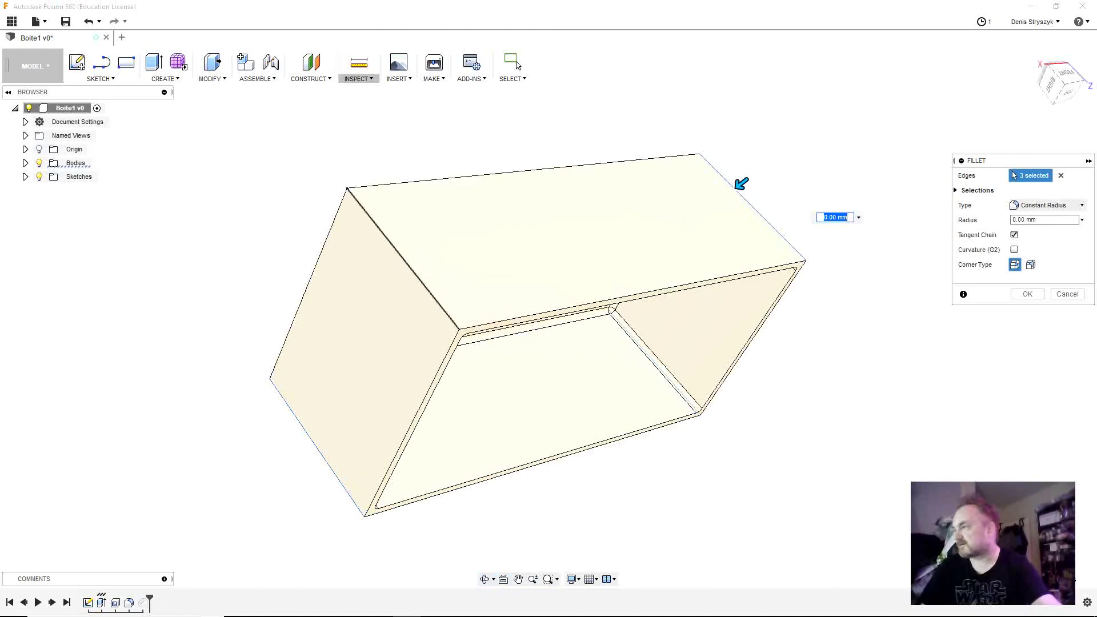
{"action": "left_click", "coordinate": [400, 253]}
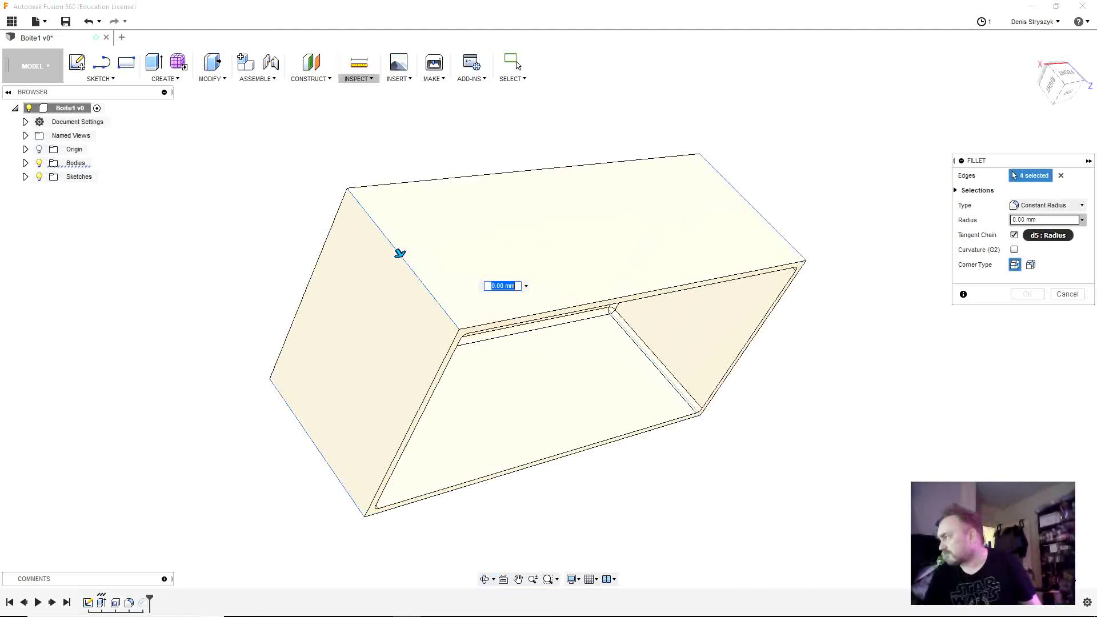
{"action": "key", "text": "Tab"}
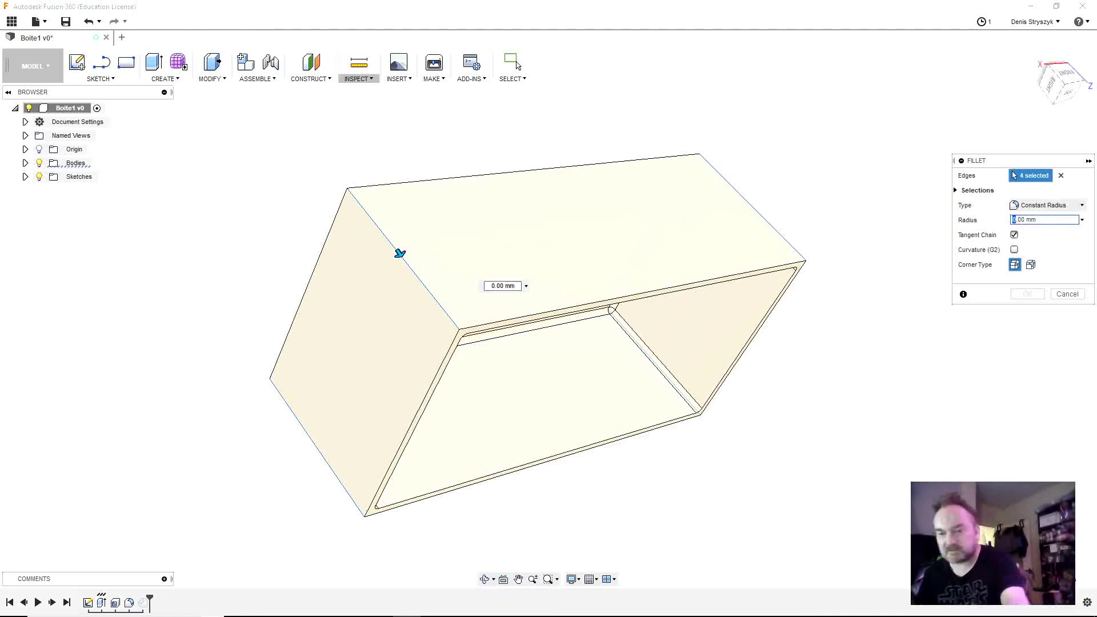
{"action": "type", "text": "1"}
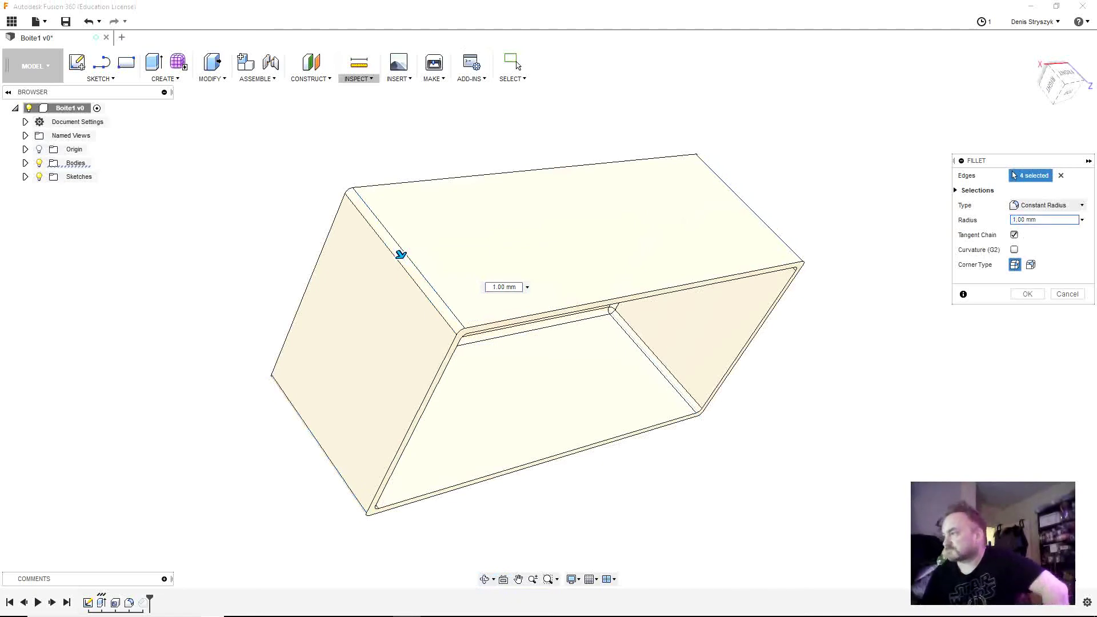
{"action": "key", "text": "Return"}
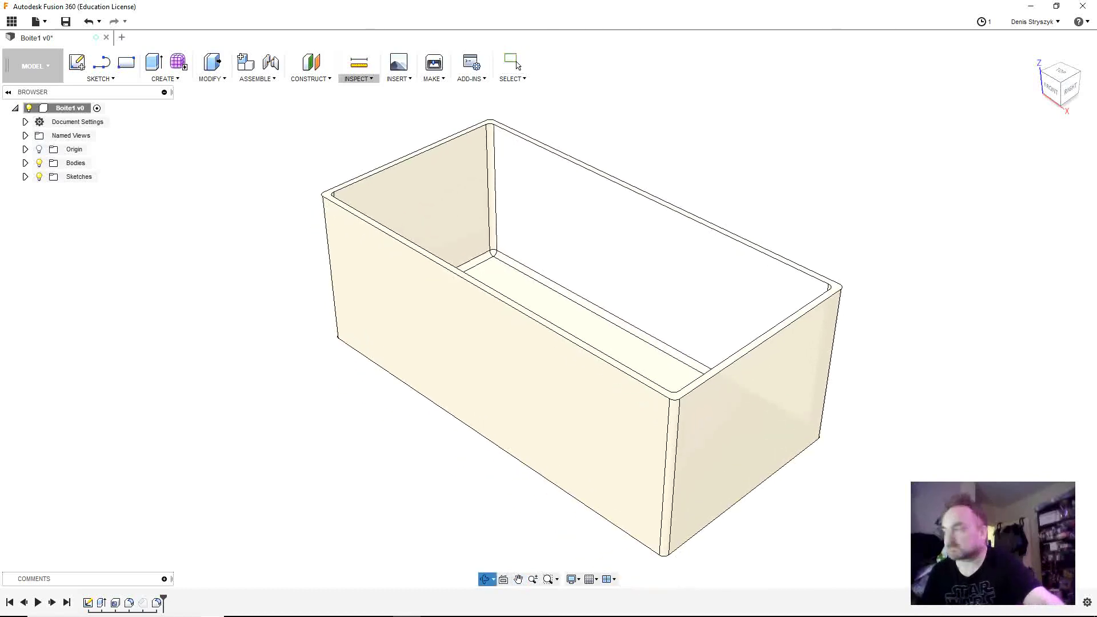
Examine the box's rounded outer corners and rim from several angles
{"action": "middle_click_drag", "start_coordinate": [567, 313], "coordinate": [636, 300], "text": "shift"}
{"action": "middle_click_drag", "start_coordinate": [568, 313], "coordinate": [663, 312], "text": "shift"}
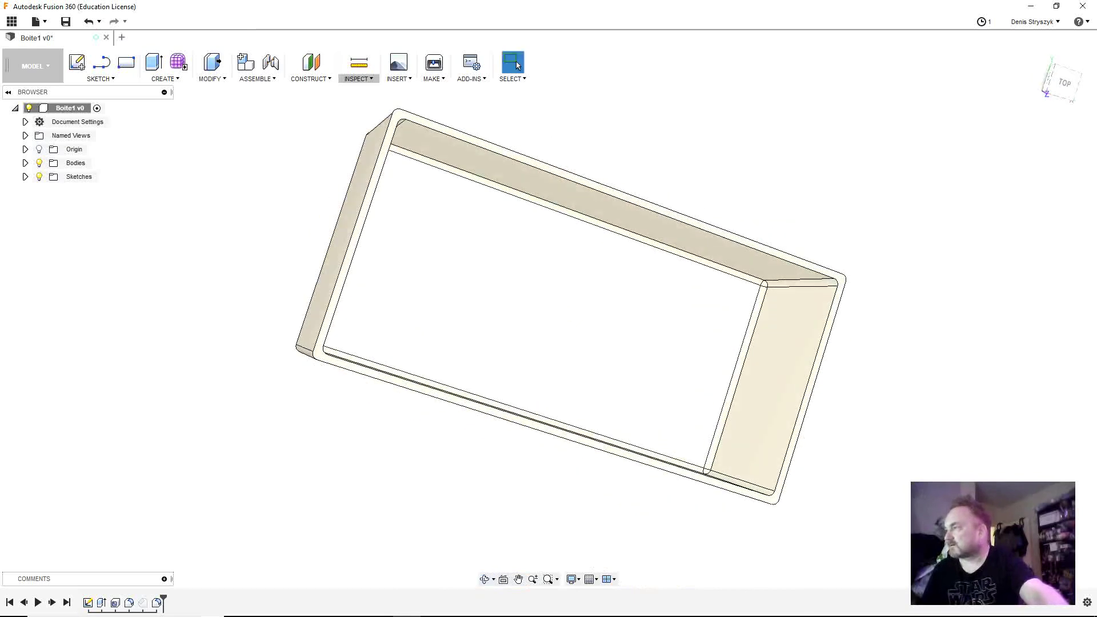
{"action": "middle_click_drag", "start_coordinate": [568, 314], "coordinate": [534, 239], "text": "shift"}
{"action": "scroll", "coordinate": [522, 335], "scroll_direction": "up", "scroll_amount": 3}
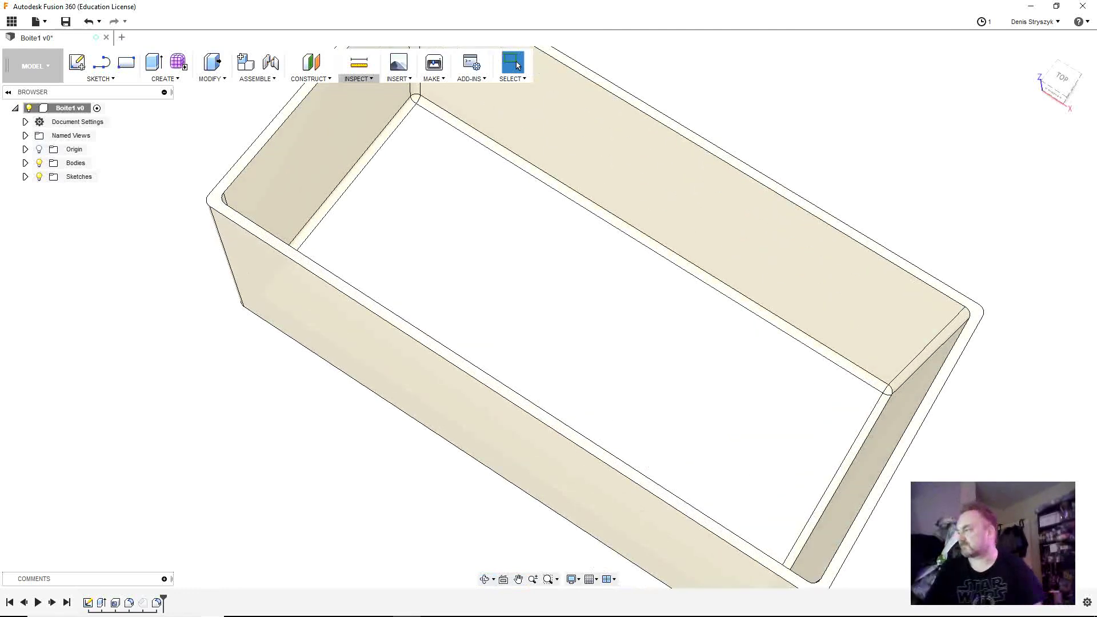
{"action": "scroll", "coordinate": [522, 335], "scroll_direction": "down", "scroll_amount": 5}
{"action": "scroll", "coordinate": [524, 328], "scroll_direction": "down", "scroll_amount": 2}
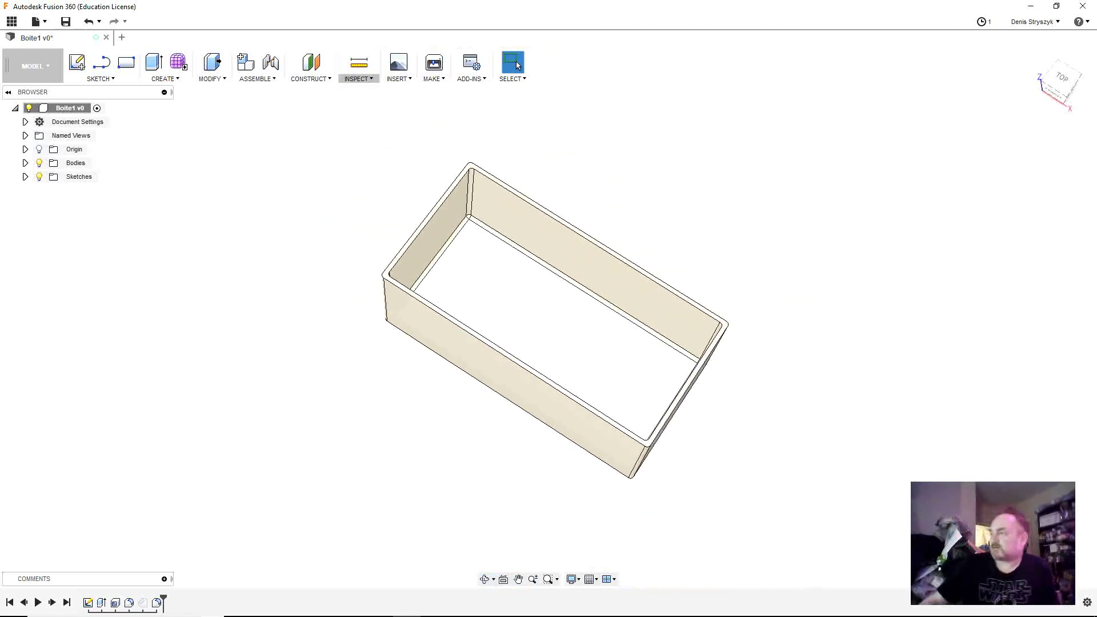
{"action": "scroll", "coordinate": [525, 330], "scroll_direction": "up", "scroll_amount": 3}
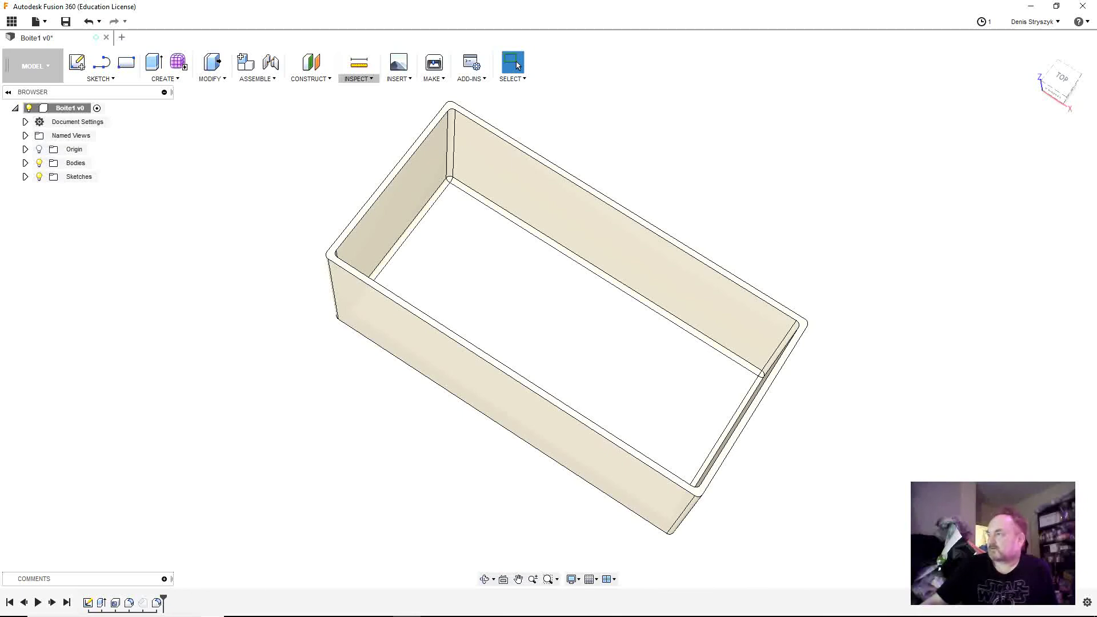
Measure the wall thickness between the inner and outer top edges of one long side
{"action": "left_click", "coordinate": [359, 79]}
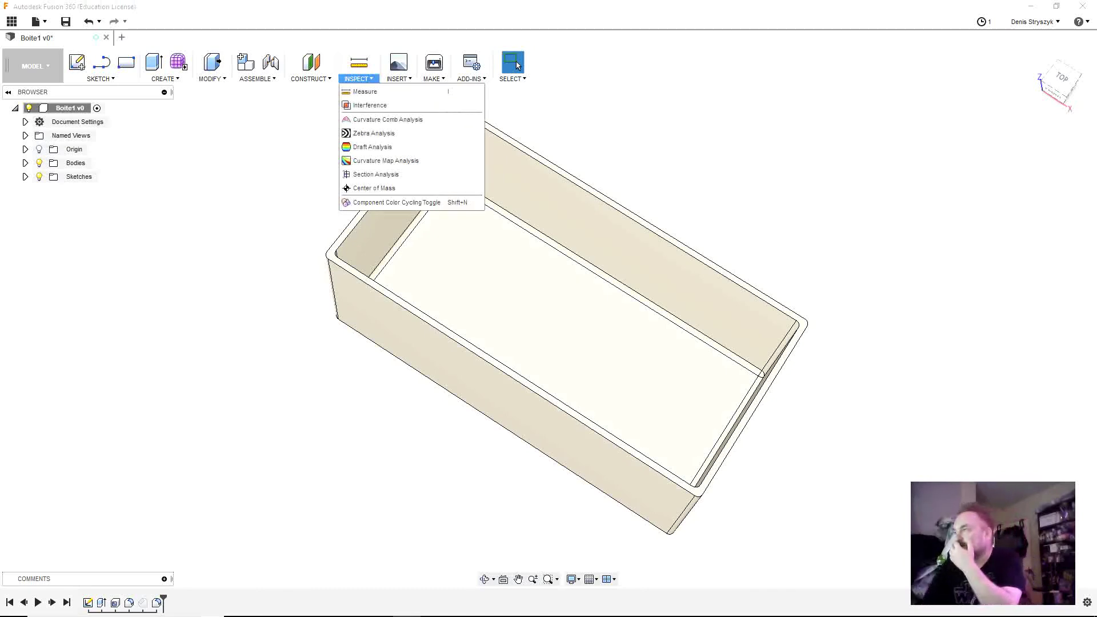
{"action": "left_click", "coordinate": [366, 92]}
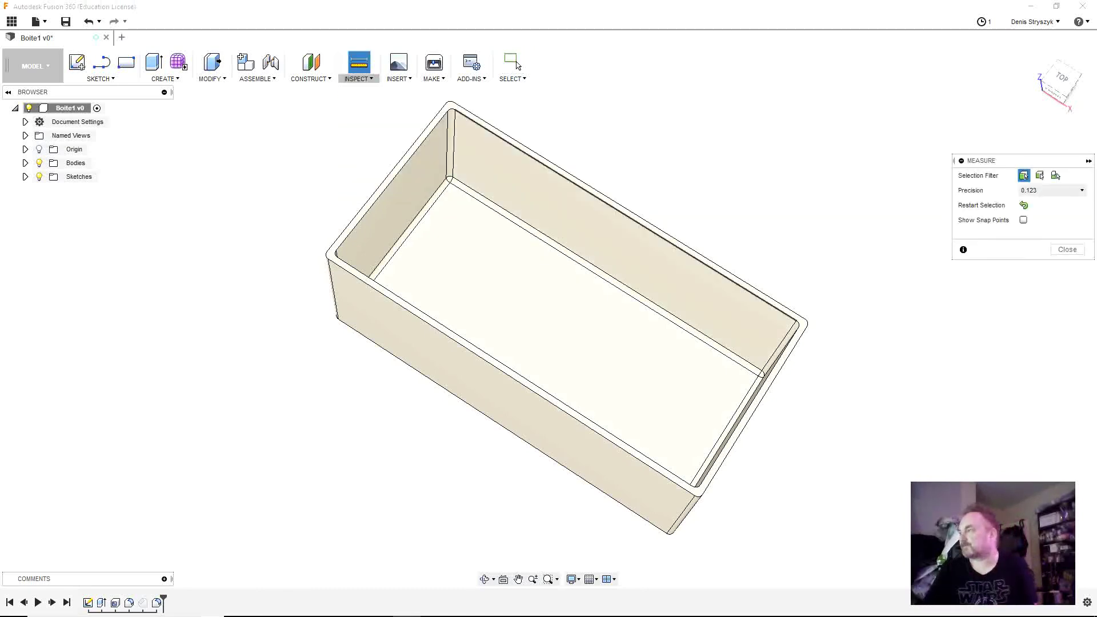
{"action": "left_click", "coordinate": [572, 184]}
{"action": "left_click", "coordinate": [573, 179]}
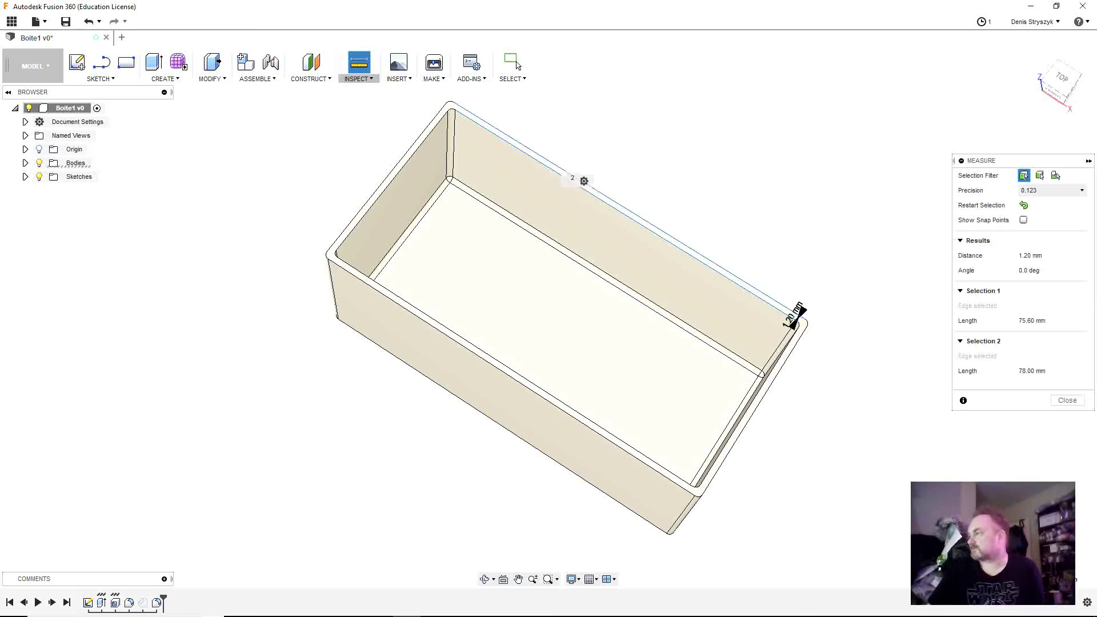
{"action": "left_click", "coordinate": [560, 169]}
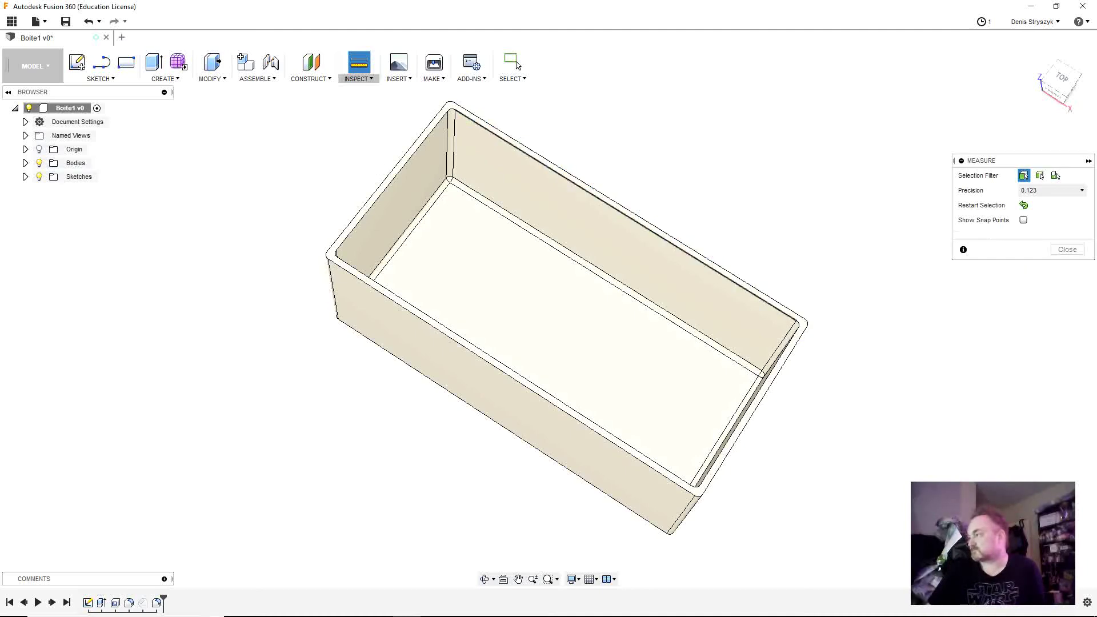
{"action": "left_click", "coordinate": [807, 318]}
{"action": "left_click", "coordinate": [798, 312]}
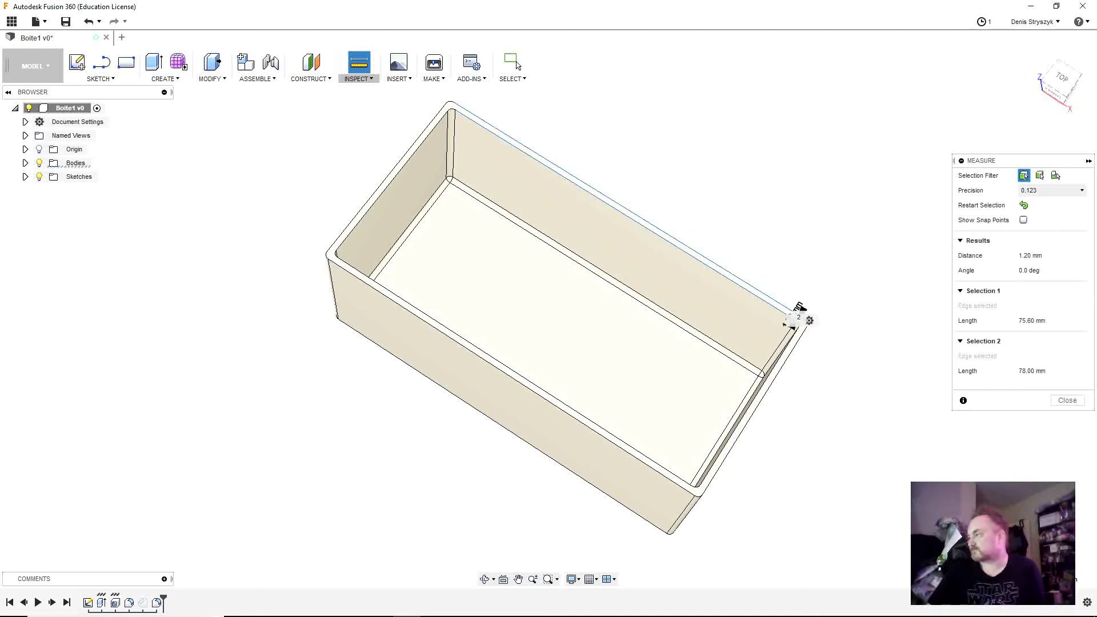
{"action": "scroll", "coordinate": [801, 310], "scroll_direction": "down", "scroll_amount": 2}
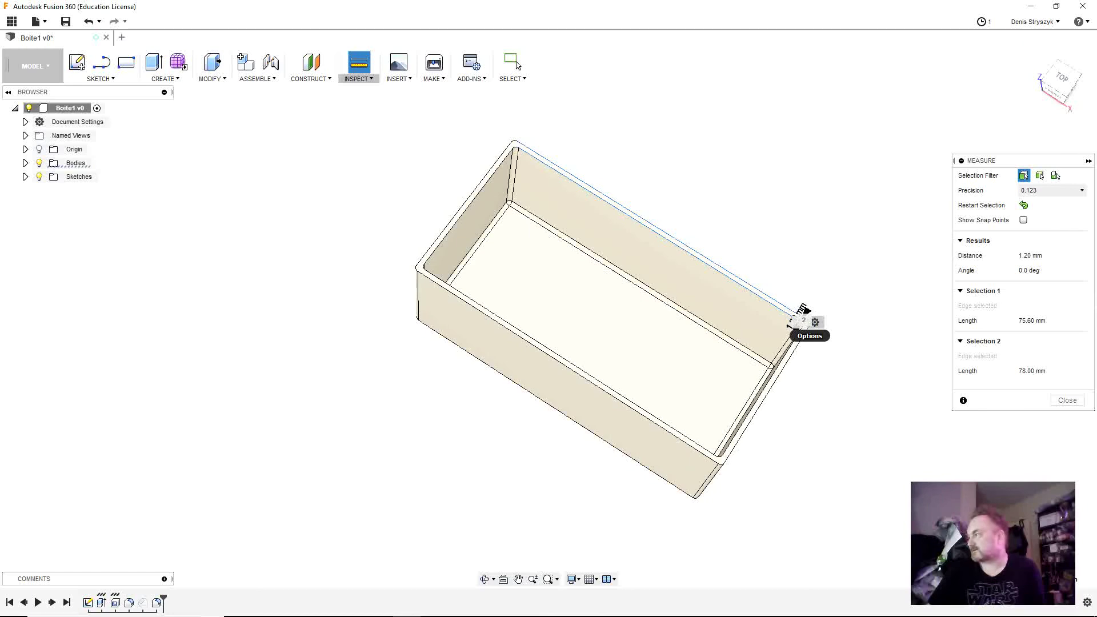
{"action": "scroll", "coordinate": [803, 312], "scroll_direction": "down", "scroll_amount": 2}
{"action": "scroll", "coordinate": [805, 320], "scroll_direction": "up", "scroll_amount": 5}
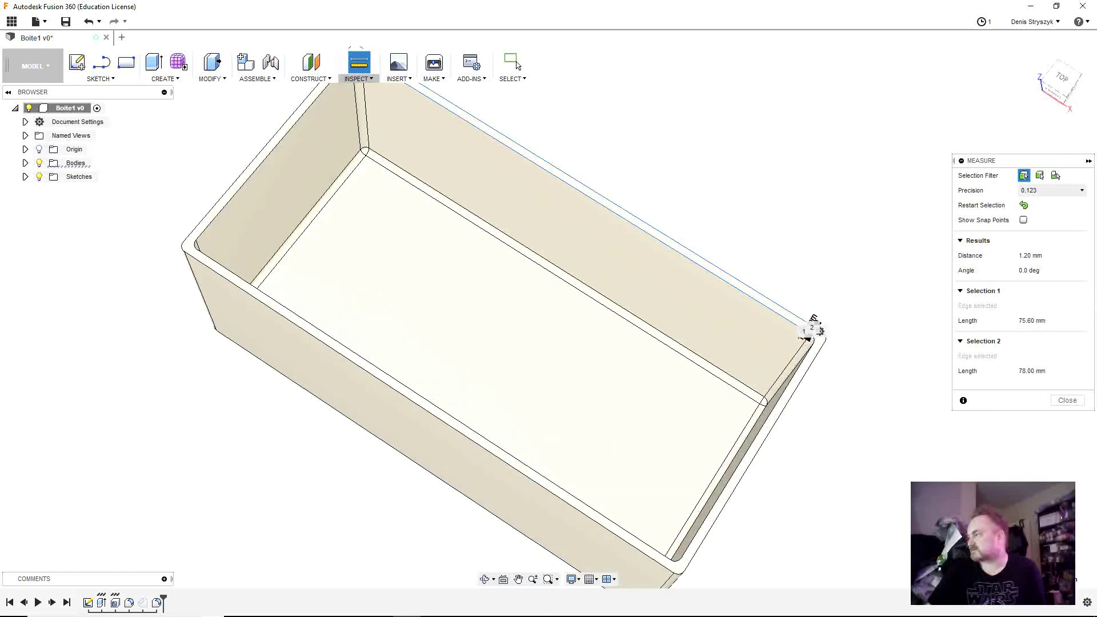
{"action": "scroll", "coordinate": [806, 338], "scroll_direction": "up", "scroll_amount": 2}
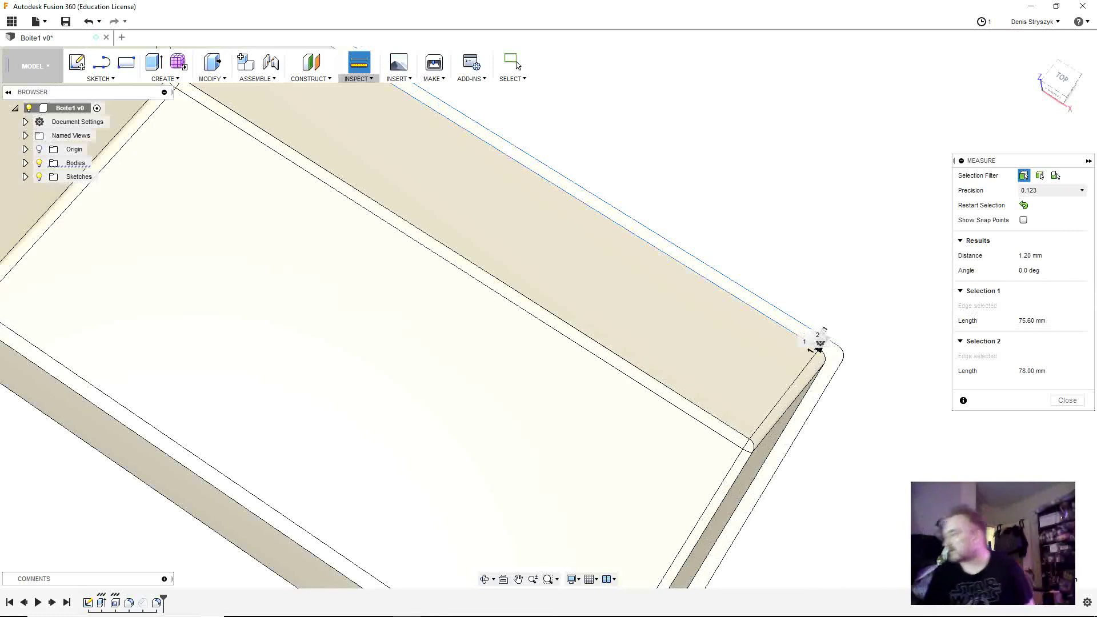
{"action": "scroll", "coordinate": [822, 338], "scroll_direction": "down", "scroll_amount": 2}
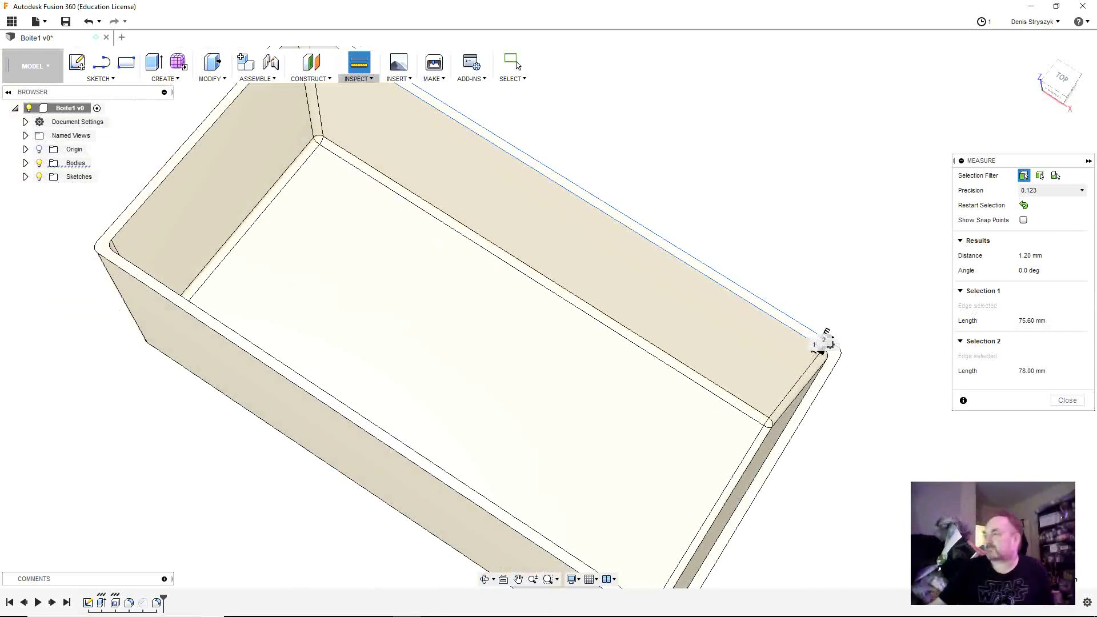
{"action": "left_click", "coordinate": [812, 281]}
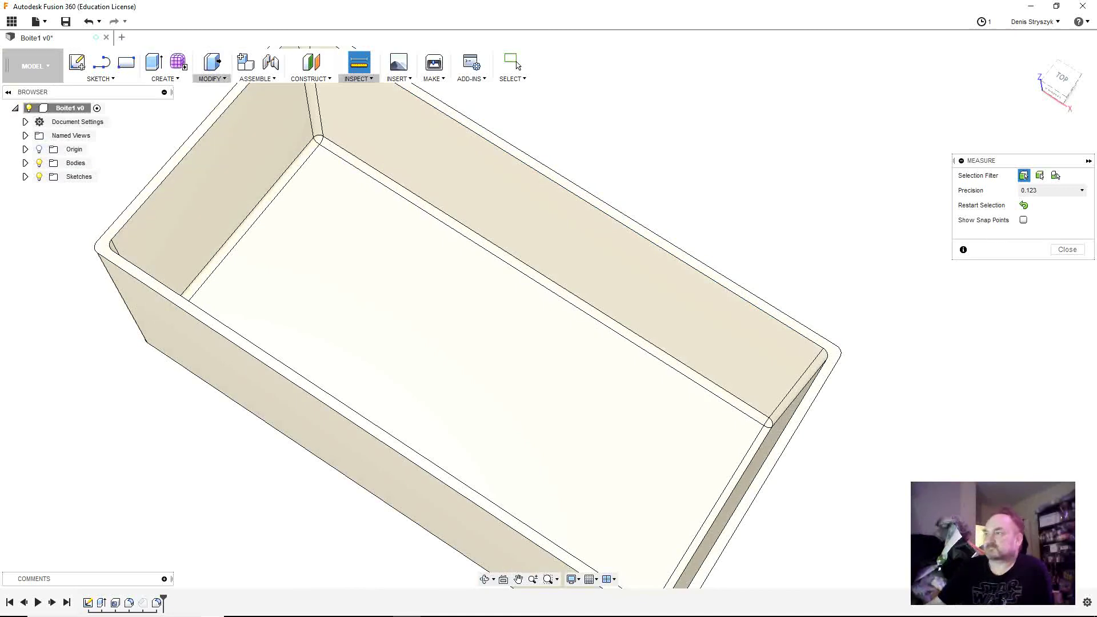
Set the user parameter epaisseur to 1.6 mm
{"action": "left_click", "coordinate": [212, 78]}
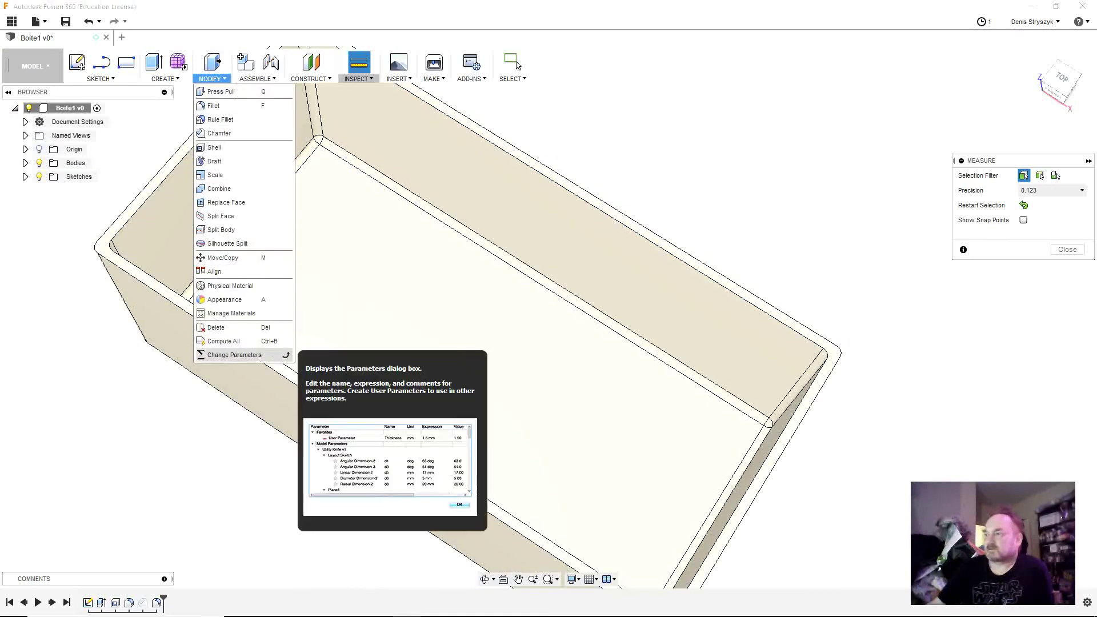
{"action": "left_click", "coordinate": [234, 354]}
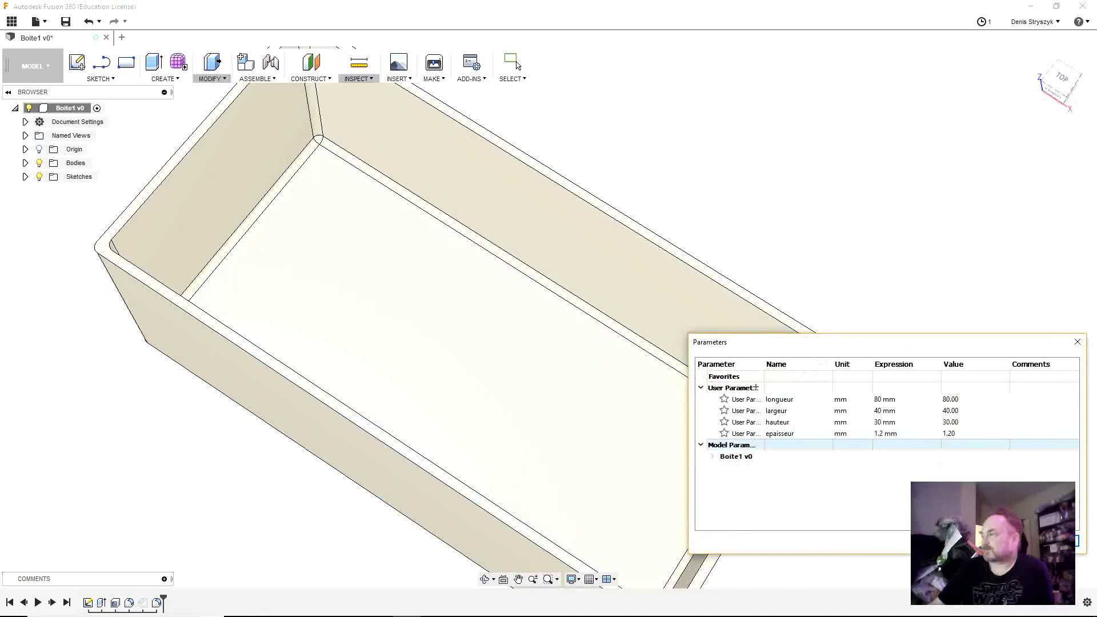
{"action": "left_click", "coordinate": [887, 434]}
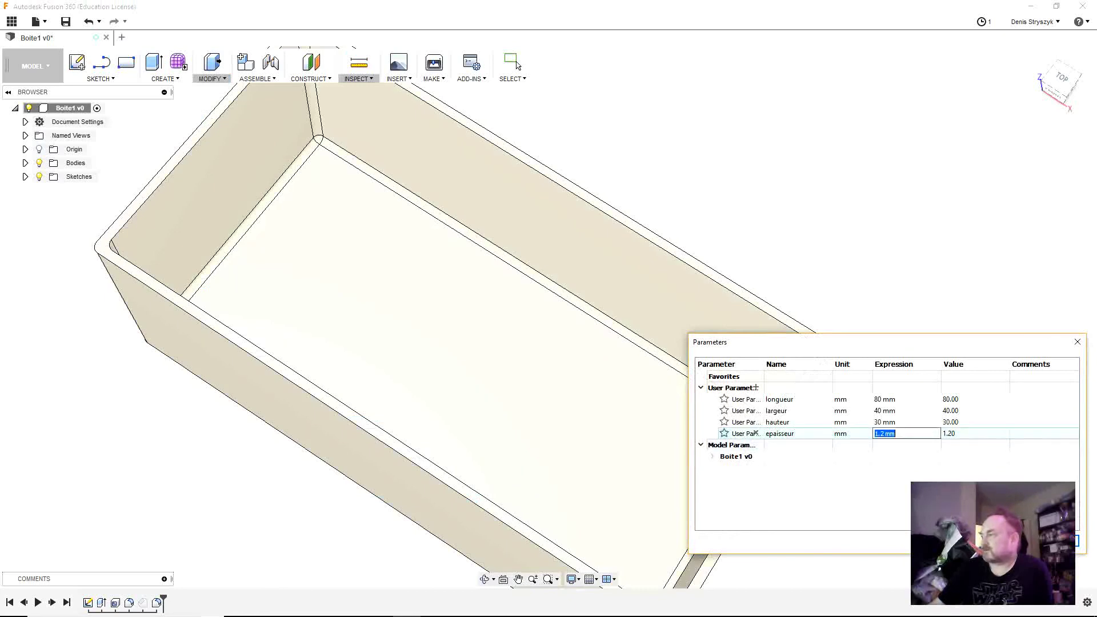
{"action": "left_click", "coordinate": [887, 434]}
{"action": "left_click_drag", "start_coordinate": [881, 434], "coordinate": [885, 434]}
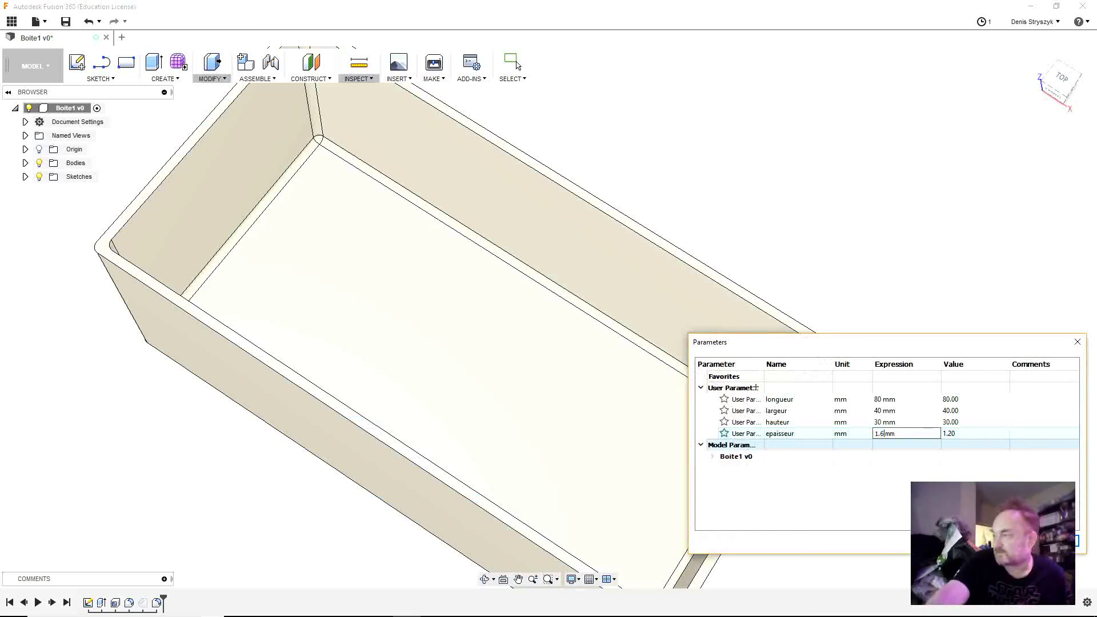
{"action": "type", "text": "6"}
{"action": "key", "text": "Return"}
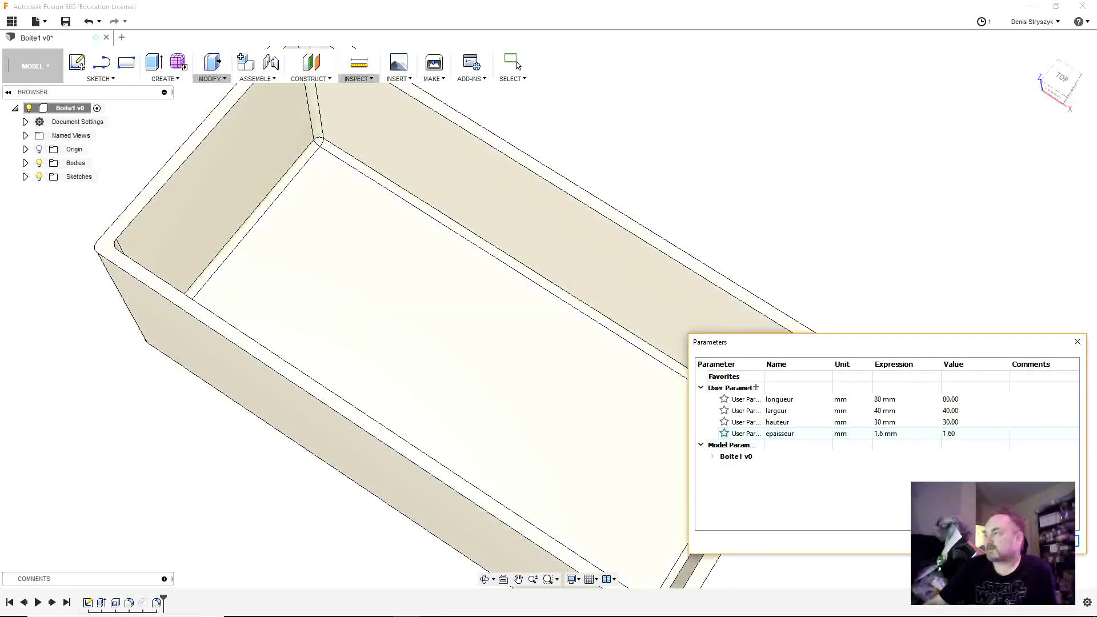
Measure the distance between the inner and outer top edges of the box's far long wall
{"action": "left_click", "coordinate": [359, 78]}
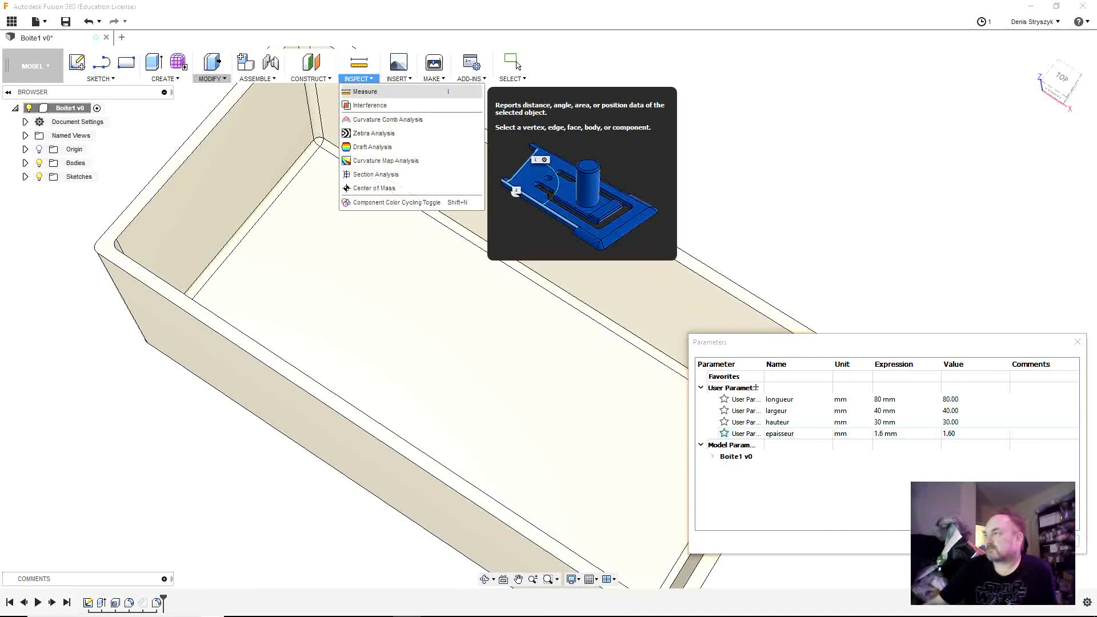
{"action": "left_click", "coordinate": [353, 90]}
{"action": "left_click", "coordinate": [500, 141]}
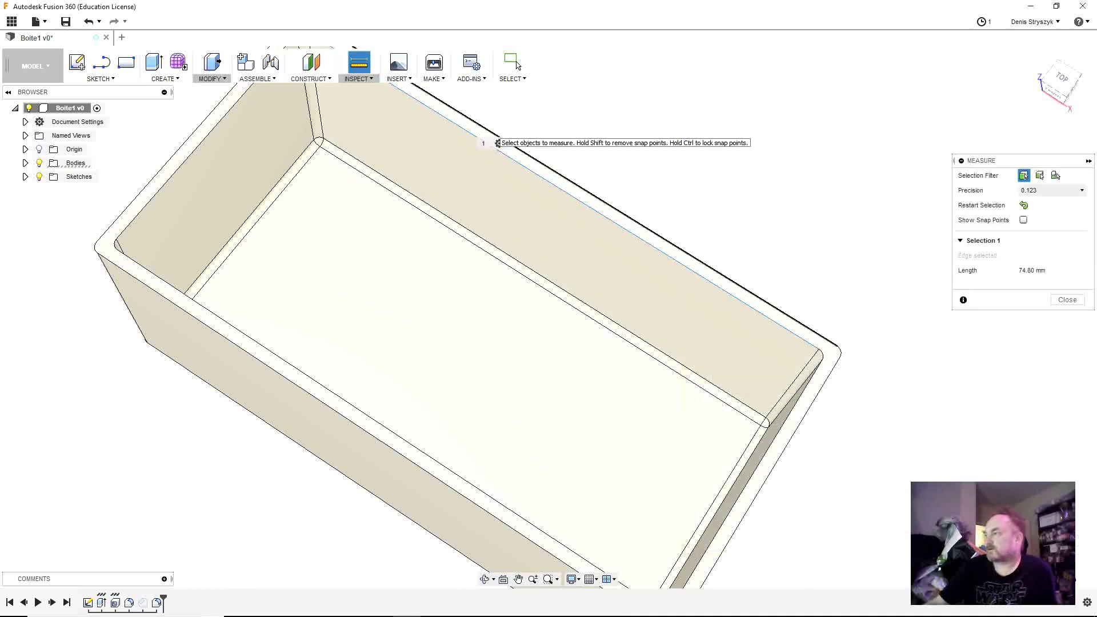
{"action": "left_click", "coordinate": [499, 144]}
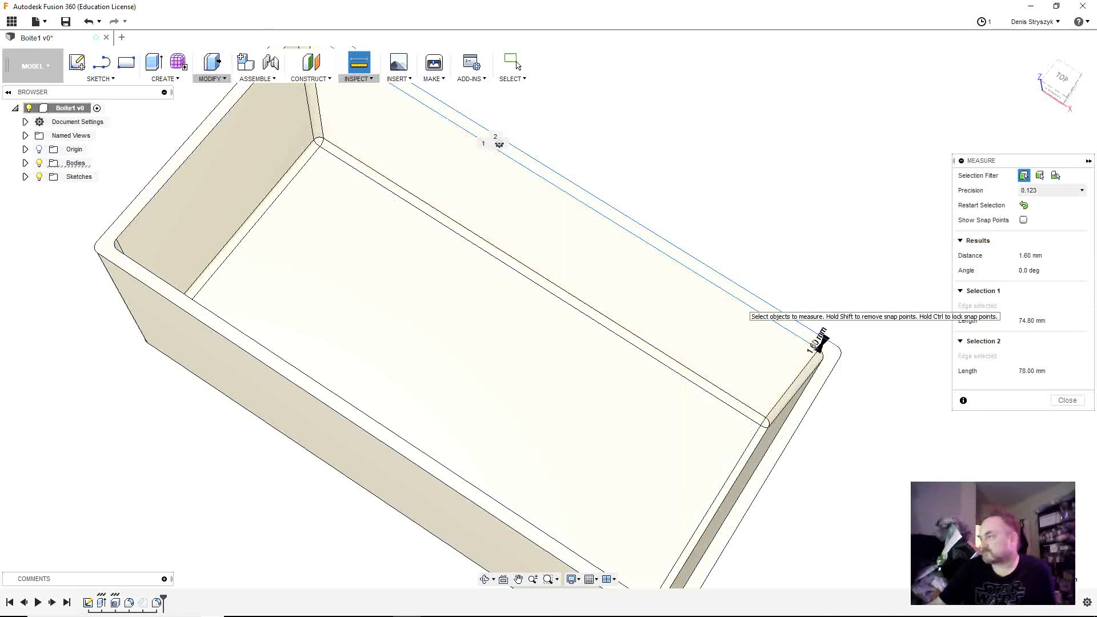
{"action": "scroll", "coordinate": [821, 340], "scroll_direction": "down", "scroll_amount": 5}
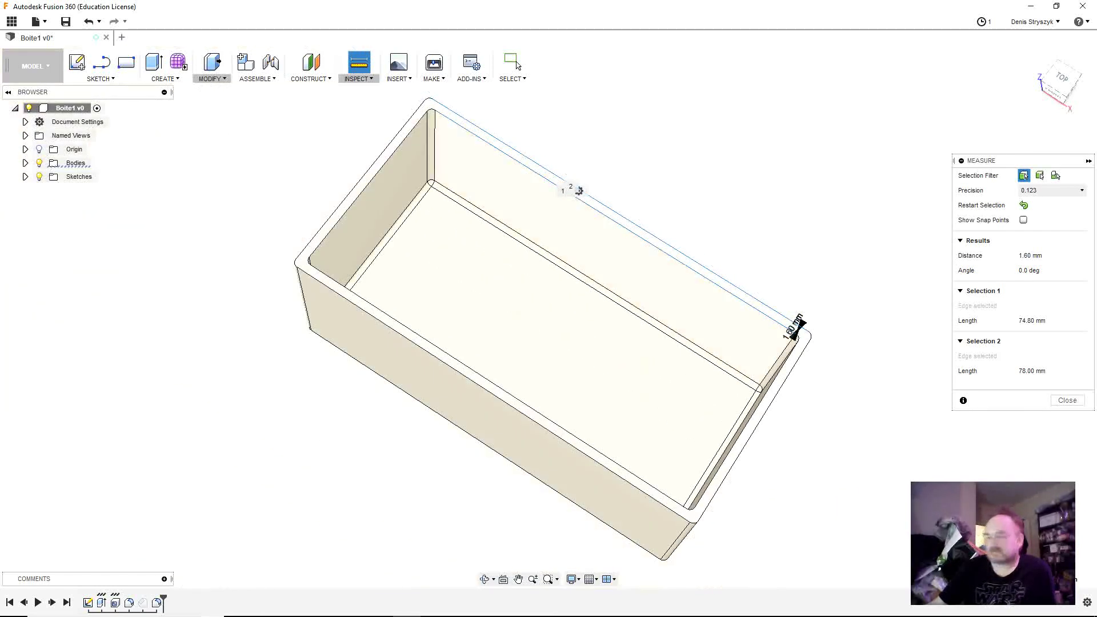
{"action": "left_click", "coordinate": [514, 65]}
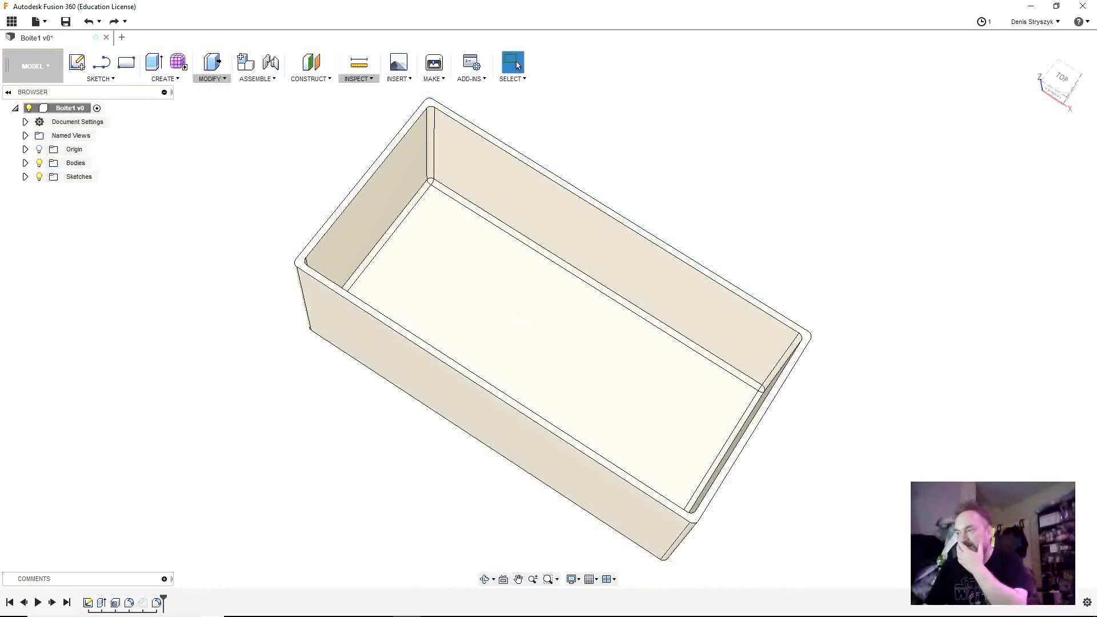
{"action": "right_click", "coordinate": [142, 603]}
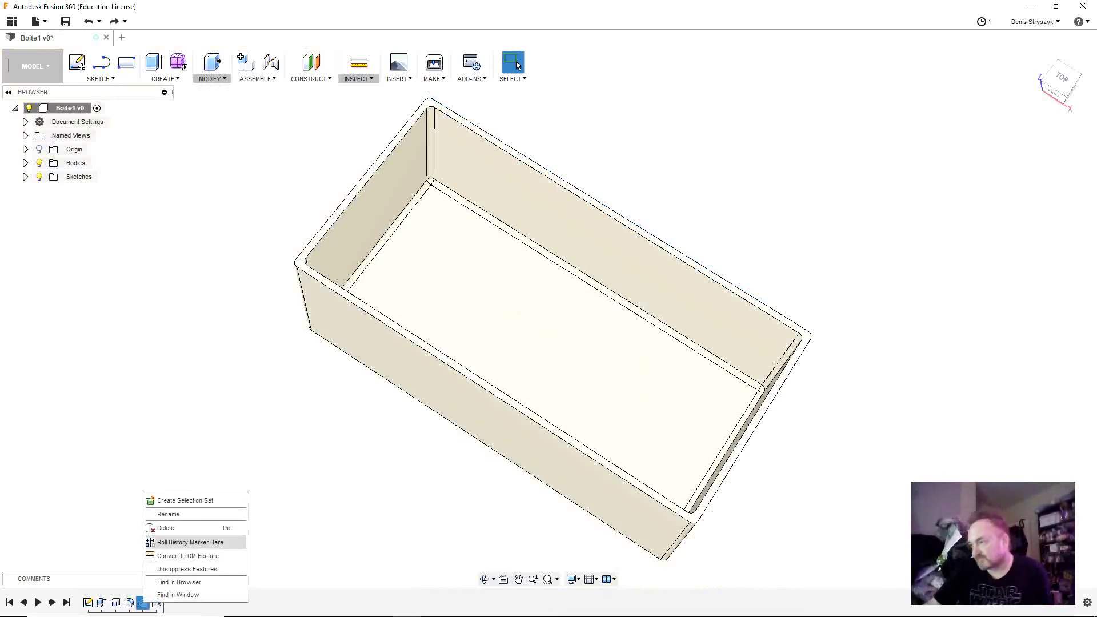
{"action": "key", "text": "Escape"}
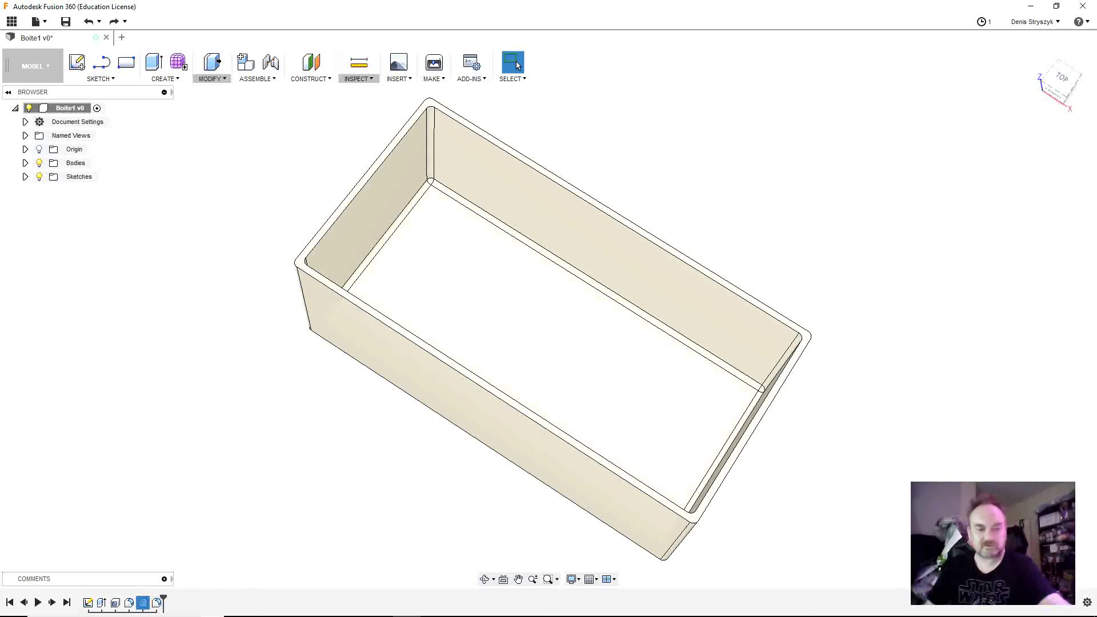
{"action": "middle_click_drag", "start_coordinate": [547, 330], "coordinate": [578, 475], "text": "shift"}
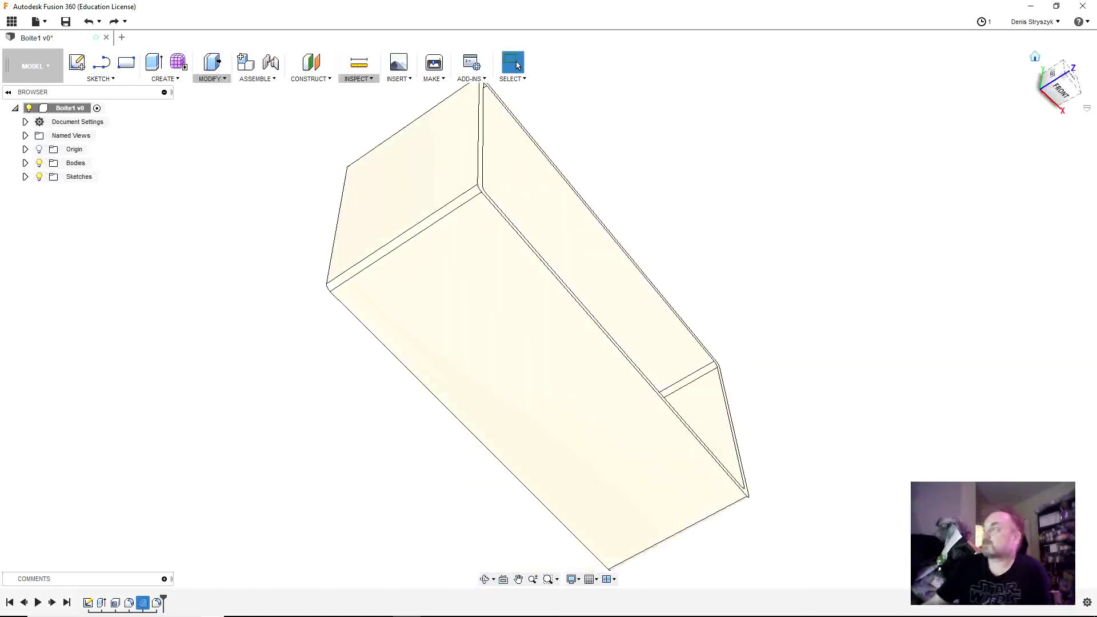
{"action": "key", "text": "F6"}
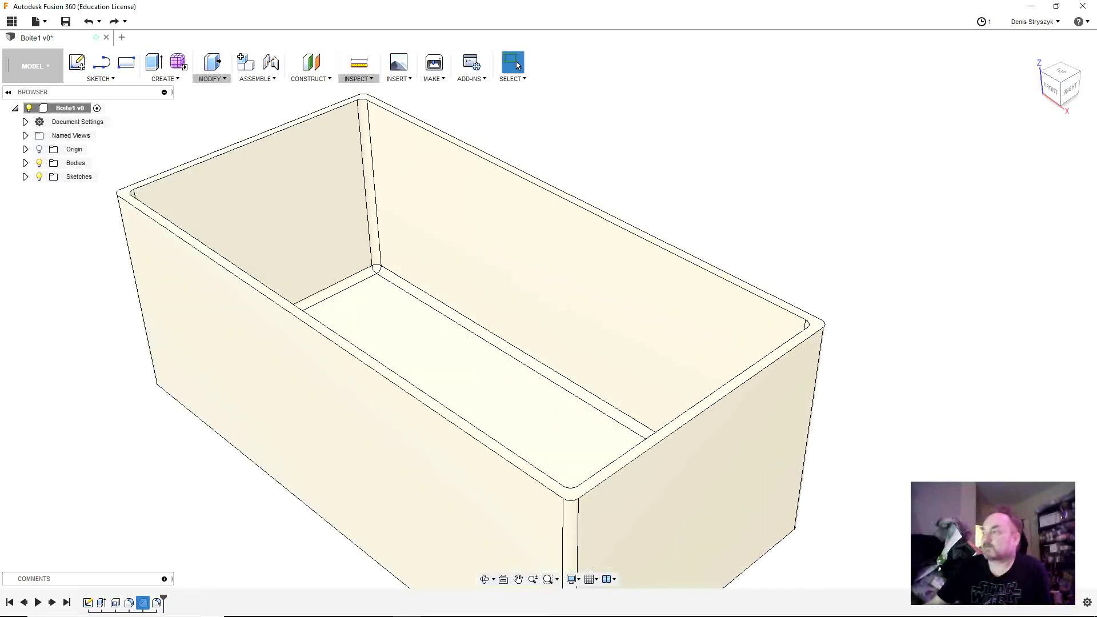